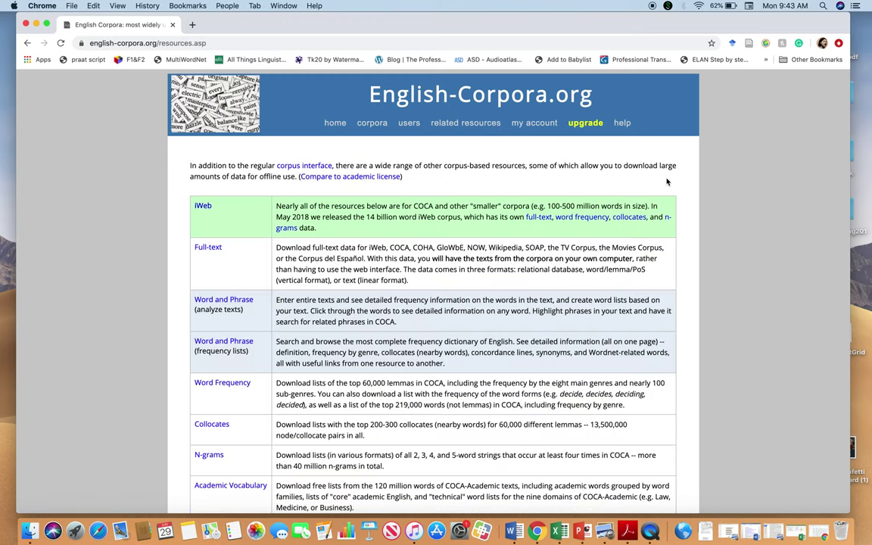
Open the corpora list and browse its word counts, dialects, time periods and genres
{"action": "scroll", "coordinate": [413, 165], "scroll_direction": "up", "scroll_amount": 1}
{"action": "left_click", "coordinate": [415, 102]}
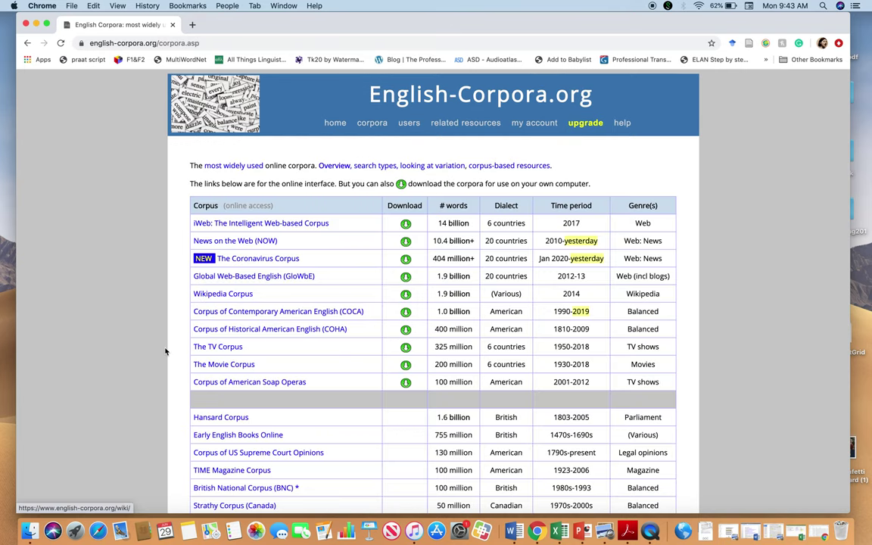
{"action": "scroll", "coordinate": [165, 351], "scroll_direction": "down", "scroll_amount": 2}
{"action": "scroll", "coordinate": [165, 351], "scroll_direction": "down", "scroll_amount": 3}
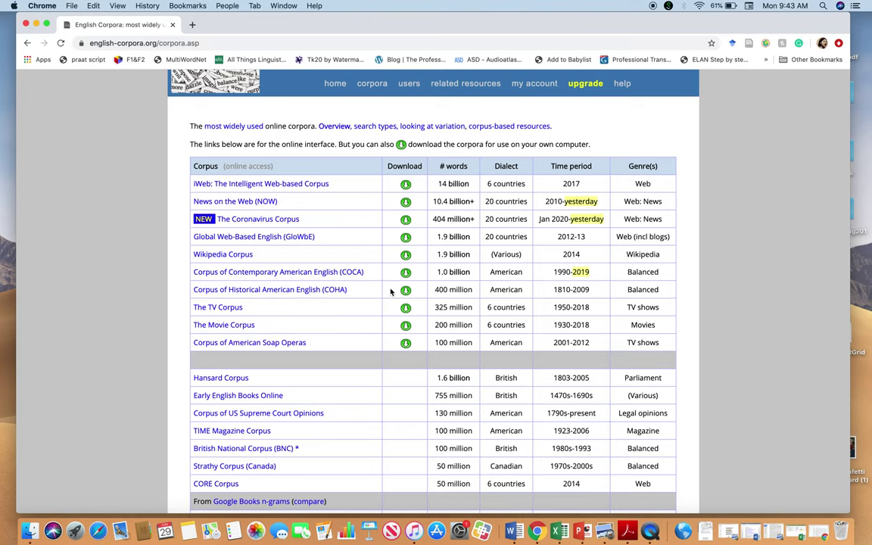
{"action": "scroll", "coordinate": [389, 292], "scroll_direction": "up", "scroll_amount": 5}
{"action": "scroll", "coordinate": [530, 246], "scroll_direction": "right", "scroll_amount": 2}
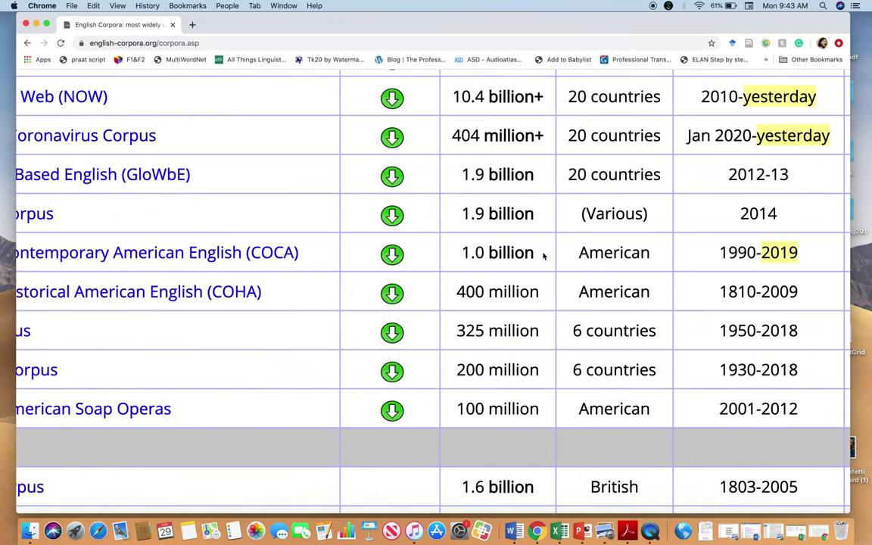
{"action": "scroll", "coordinate": [542, 256], "scroll_direction": "right", "scroll_amount": 1}
{"action": "scroll", "coordinate": [543, 255], "scroll_direction": "right", "scroll_amount": 5}
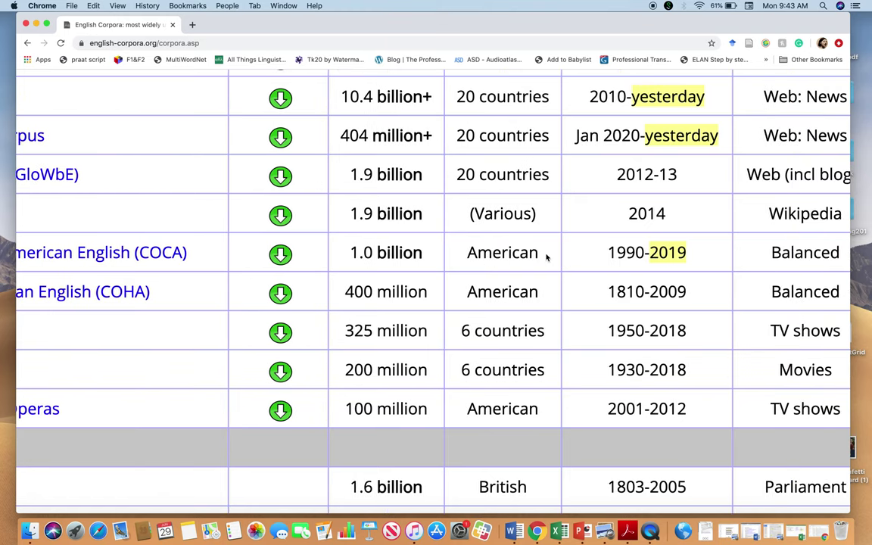
{"action": "scroll", "coordinate": [546, 257], "scroll_direction": "down", "scroll_amount": 5}
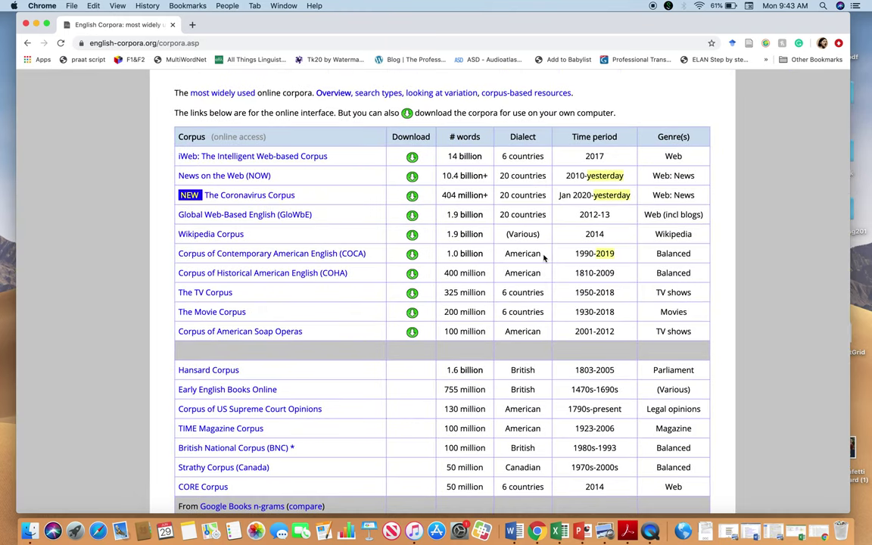
{"action": "scroll", "coordinate": [543, 258], "scroll_direction": "down", "scroll_amount": 2}
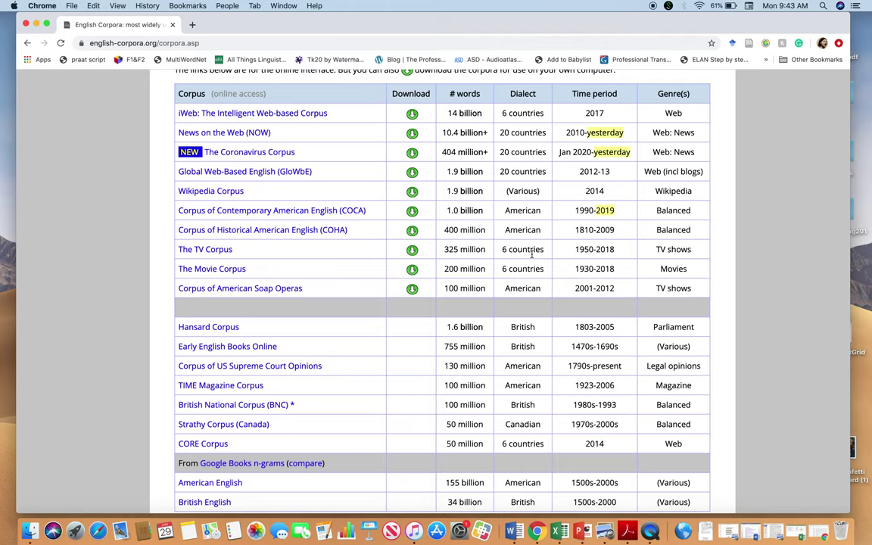
{"action": "scroll", "coordinate": [527, 252], "scroll_direction": "down", "scroll_amount": 2}
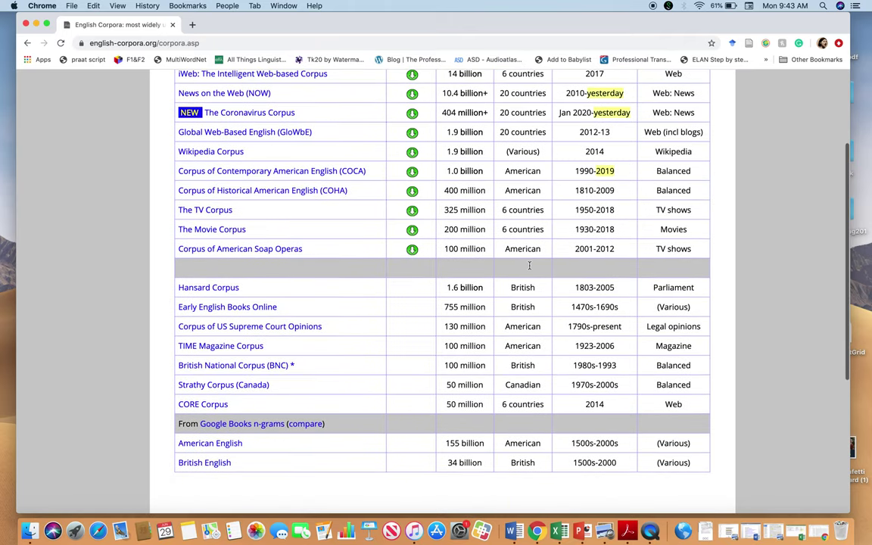
{"action": "scroll", "coordinate": [530, 269], "scroll_direction": "down", "scroll_amount": 1}
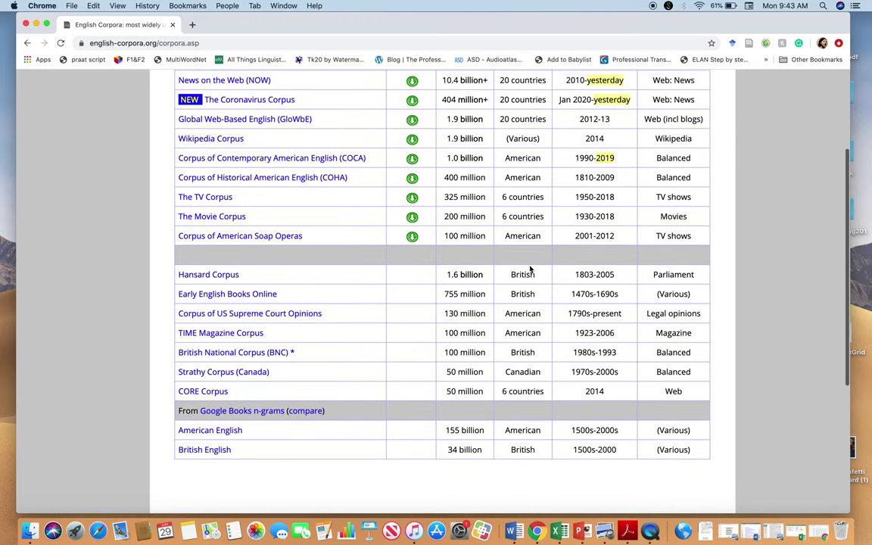
{"action": "scroll", "coordinate": [522, 309], "scroll_direction": "up", "scroll_amount": 2}
{"action": "scroll", "coordinate": [523, 318], "scroll_direction": "up", "scroll_amount": 3}
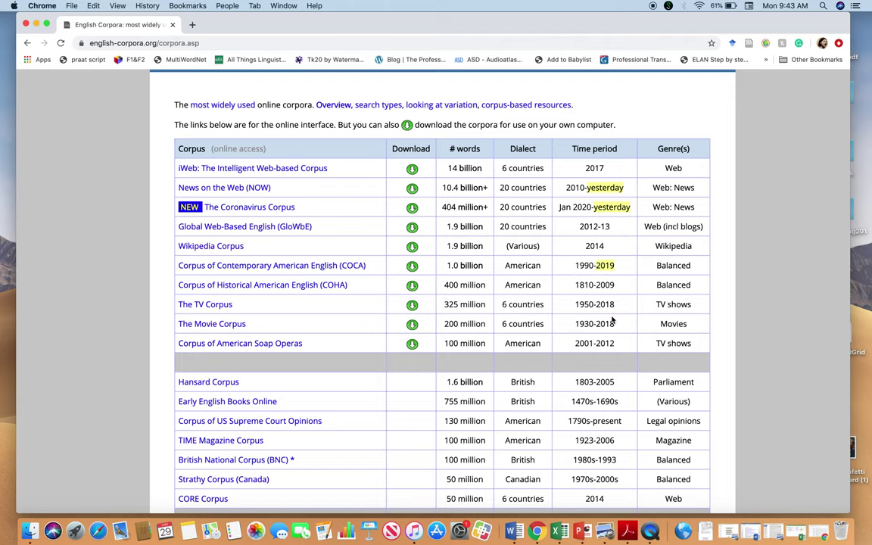
{"action": "scroll", "coordinate": [573, 309], "scroll_direction": "up", "scroll_amount": 2}
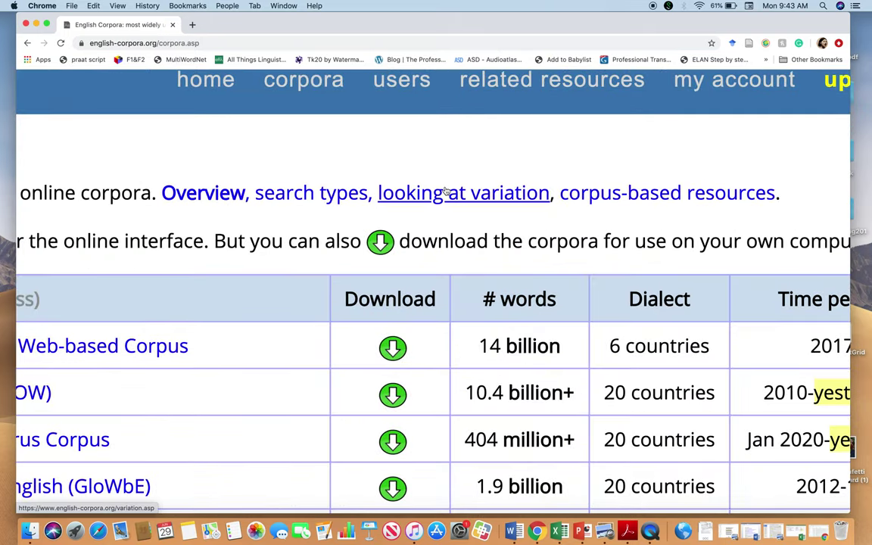
On the variation page, view COHA's earlier-versus-later collocates of 'gay', then return
{"action": "left_click", "coordinate": [445, 190]}
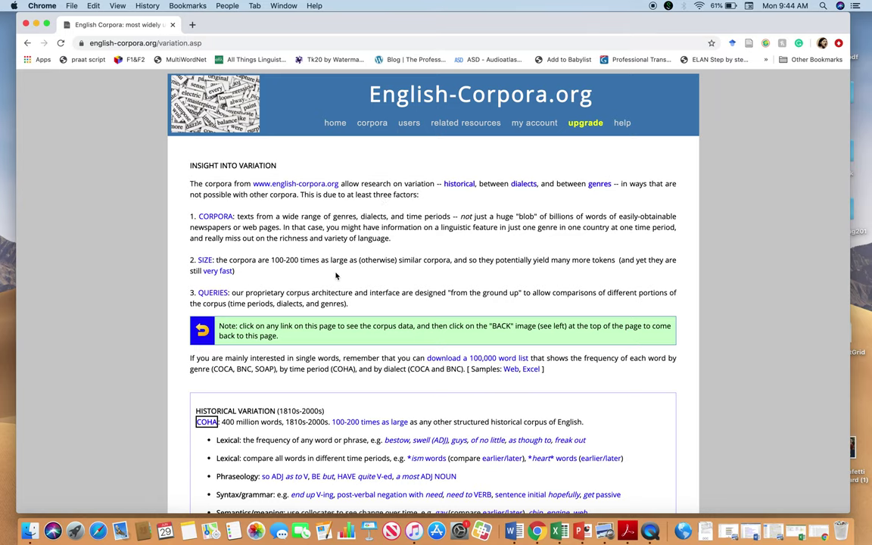
{"action": "scroll", "coordinate": [336, 276], "scroll_direction": "down", "scroll_amount": 3}
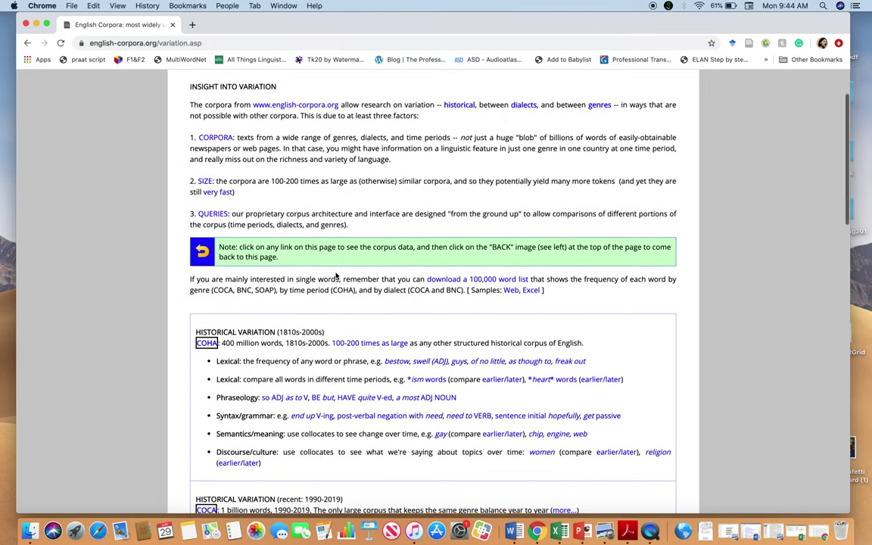
{"action": "scroll", "coordinate": [336, 275], "scroll_direction": "down", "scroll_amount": 2}
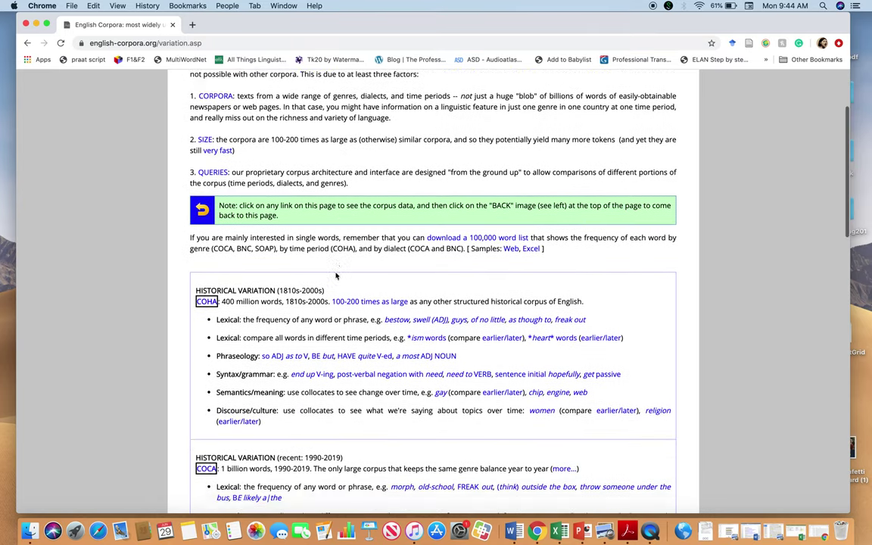
{"action": "scroll", "coordinate": [246, 223], "scroll_direction": "up", "scroll_amount": 5}
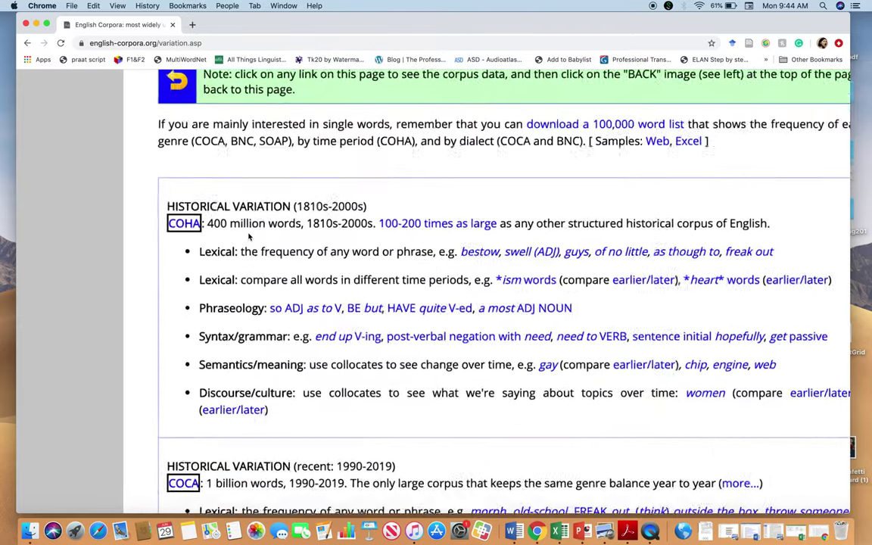
{"action": "scroll", "coordinate": [247, 230], "scroll_direction": "down", "scroll_amount": 2}
{"action": "scroll", "coordinate": [249, 237], "scroll_direction": "down", "scroll_amount": 1}
{"action": "scroll", "coordinate": [248, 233], "scroll_direction": "down", "scroll_amount": 1}
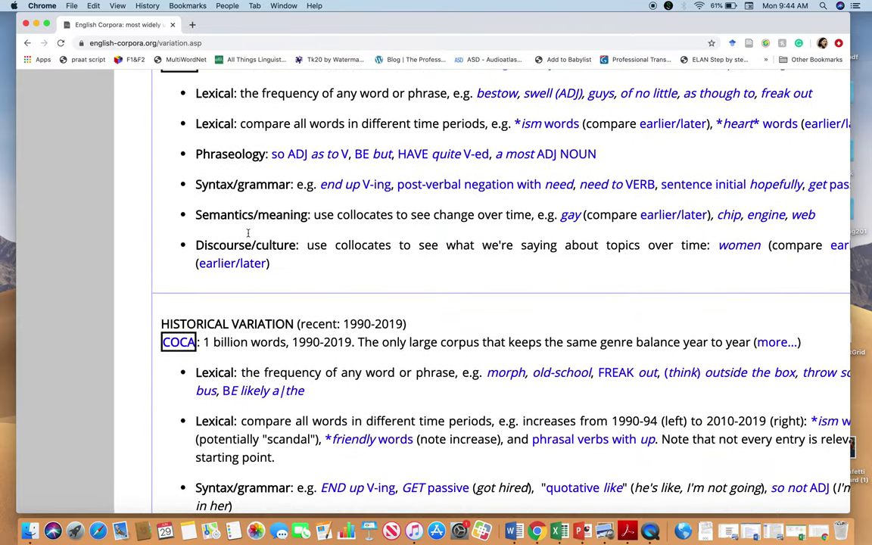
{"action": "scroll", "coordinate": [378, 295], "scroll_direction": "right", "scroll_amount": 2}
{"action": "scroll", "coordinate": [377, 295], "scroll_direction": "right", "scroll_amount": 2}
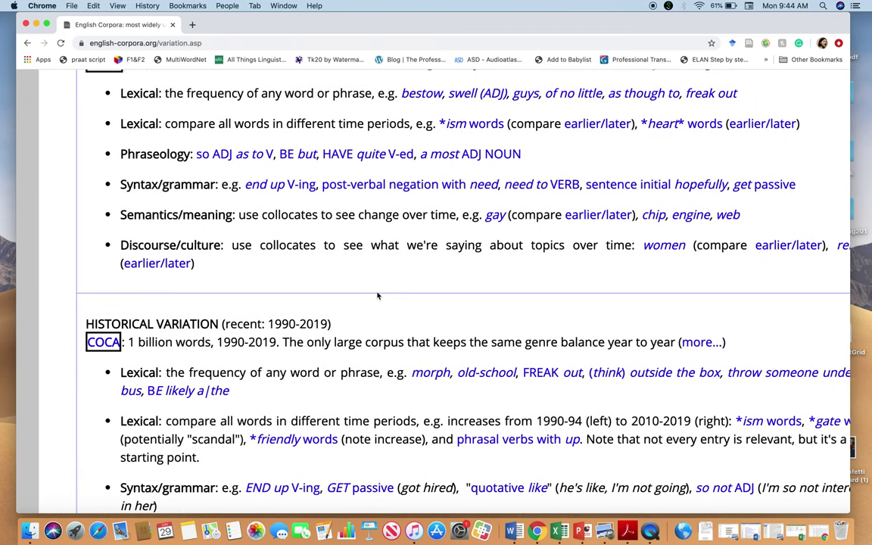
{"action": "scroll", "coordinate": [377, 295], "scroll_direction": "right", "scroll_amount": 1}
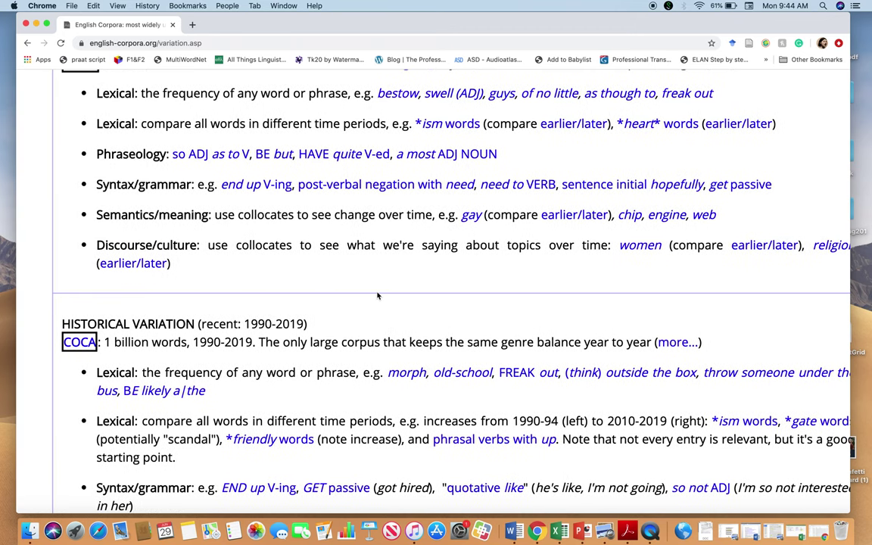
{"action": "left_click", "coordinate": [559, 216]}
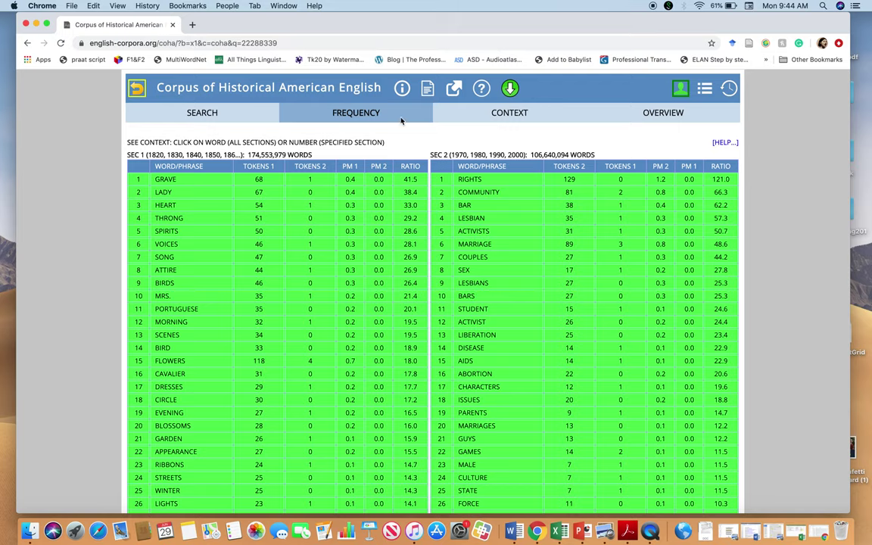
{"action": "left_click", "coordinate": [174, 90]}
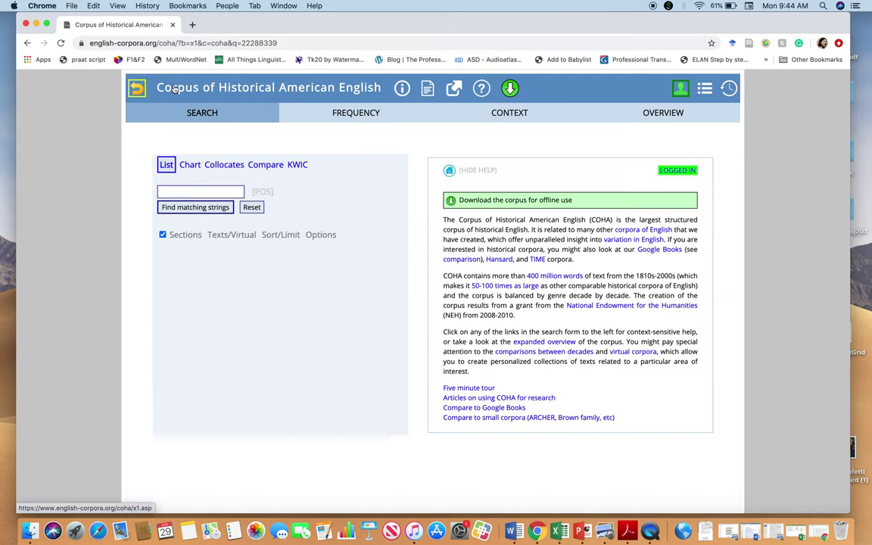
Load the English-Corpora.org home page by trimming the web address to the domain
{"action": "left_click", "coordinate": [136, 88]}
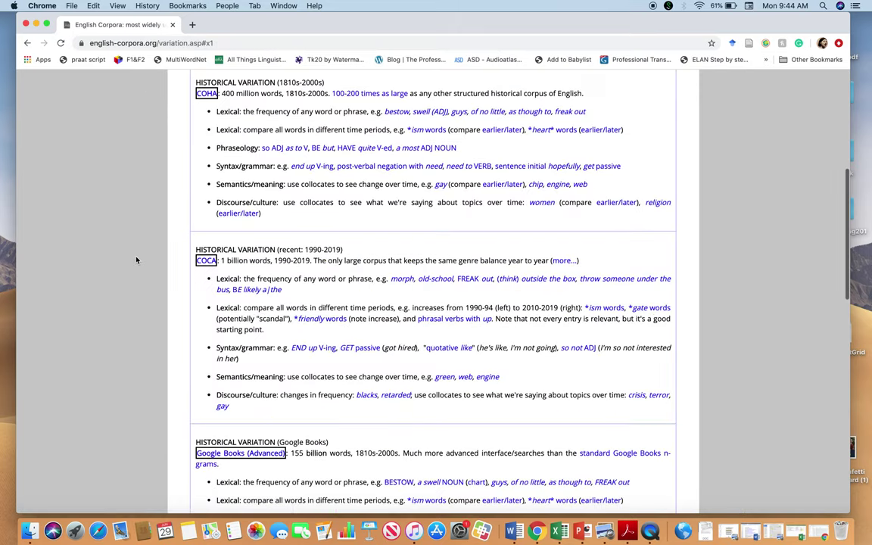
{"action": "left_click", "coordinate": [245, 38]}
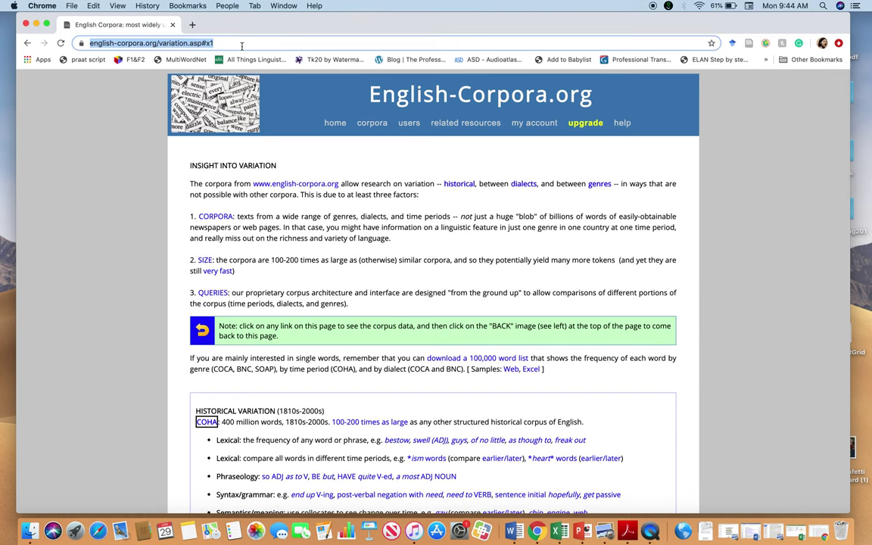
{"action": "left_click", "coordinate": [243, 46]}
{"action": "key", "text": "super+space"}
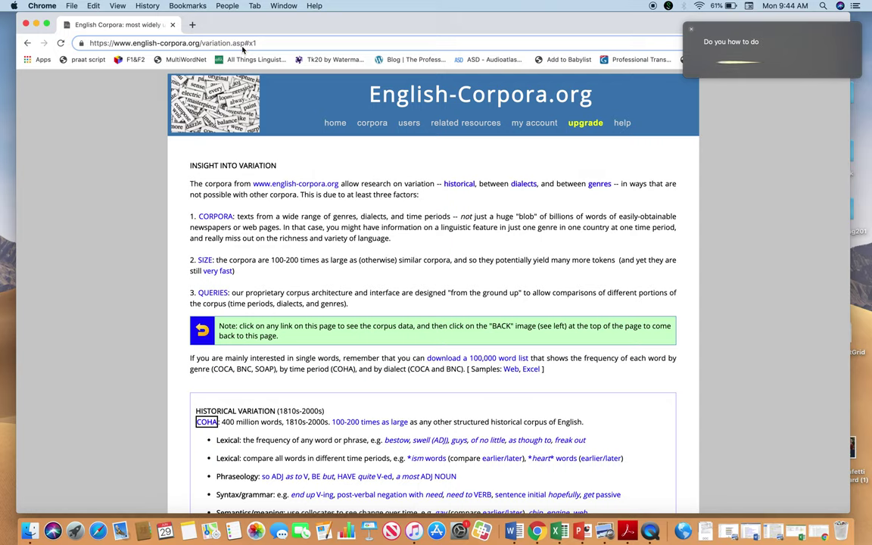
{"action": "key", "text": "BackSpace"}
{"action": "key", "text": "BackSpace"}
{"action": "key", "text": "BackSpace"}
{"action": "key", "text": "BackSpace"}
{"action": "key", "text": "BackSpace"}
{"action": "key", "text": "BackSpace"}
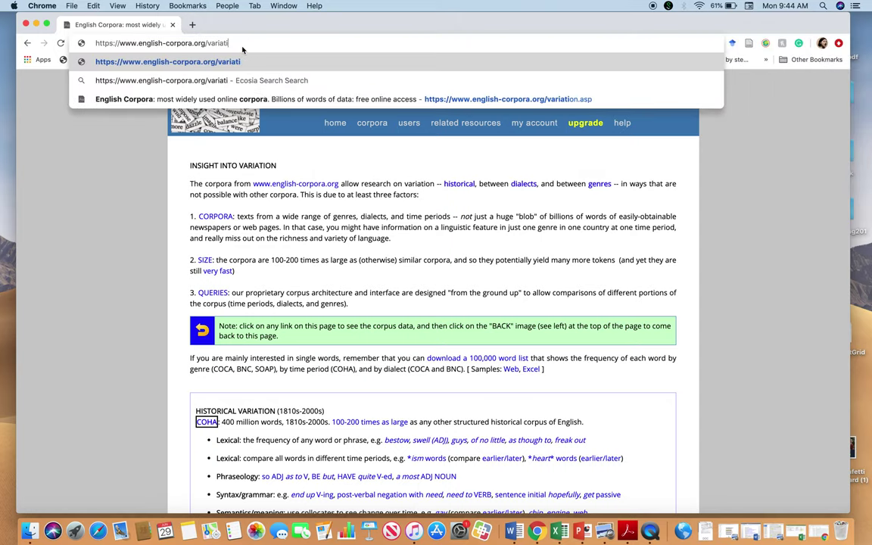
{"action": "key", "text": "BackSpace"}
{"action": "key", "text": "BackSpace"}
{"action": "key", "text": "BackSpace"}
{"action": "key", "text": "BackSpace"}
{"action": "key", "text": "BackSpace"}
{"action": "key", "text": "BackSpace"}
{"action": "key", "text": "BackSpace"}
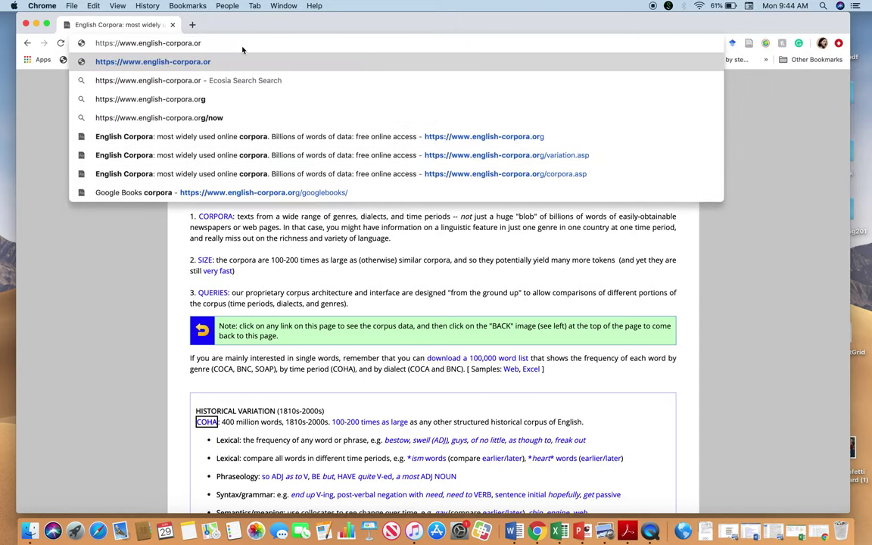
{"action": "type", "text": "g"}
{"action": "key", "text": "Return"}
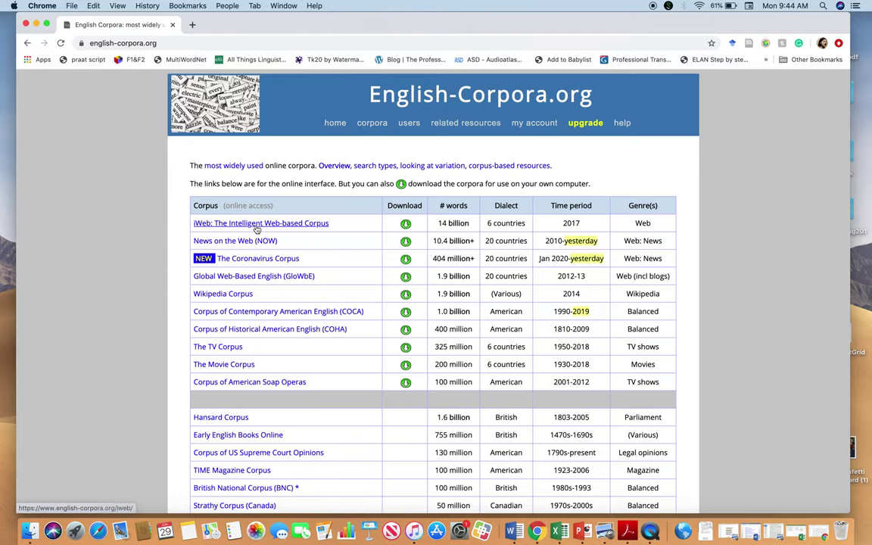
Scroll the home page corpus table to bring the COCA entry into view
{"action": "scroll", "coordinate": [216, 242], "scroll_direction": "down", "scroll_amount": 1}
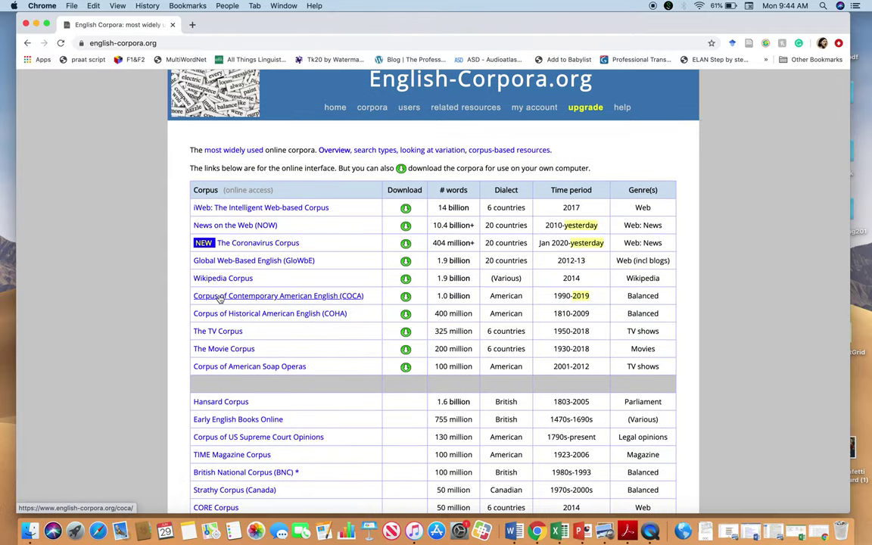
{"action": "scroll", "coordinate": [219, 299], "scroll_direction": "up", "scroll_amount": 3}
{"action": "scroll", "coordinate": [219, 299], "scroll_direction": "up", "scroll_amount": 1}
{"action": "scroll", "coordinate": [219, 299], "scroll_direction": "up", "scroll_amount": 1}
{"action": "scroll", "coordinate": [220, 299], "scroll_direction": "up", "scroll_amount": 1}
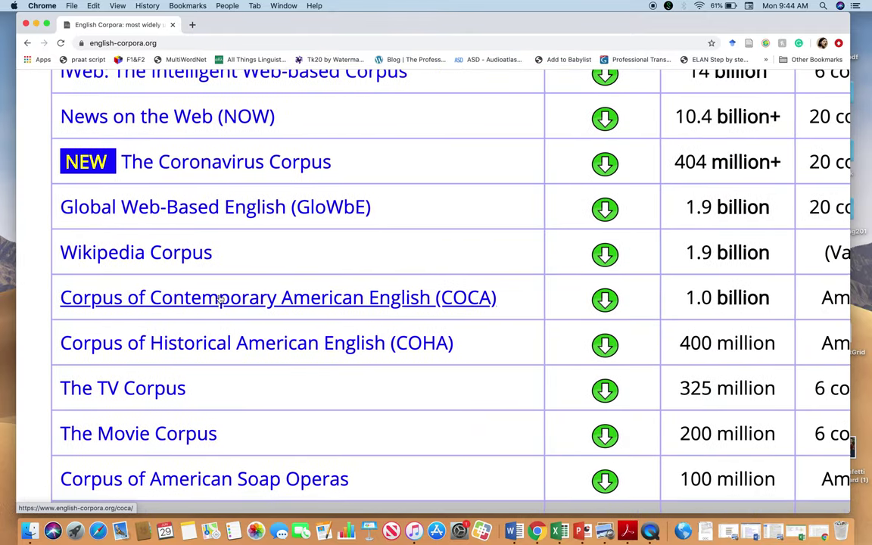
{"action": "scroll", "coordinate": [220, 299], "scroll_direction": "right", "scroll_amount": 3}
{"action": "scroll", "coordinate": [219, 299], "scroll_direction": "right", "scroll_amount": 1}
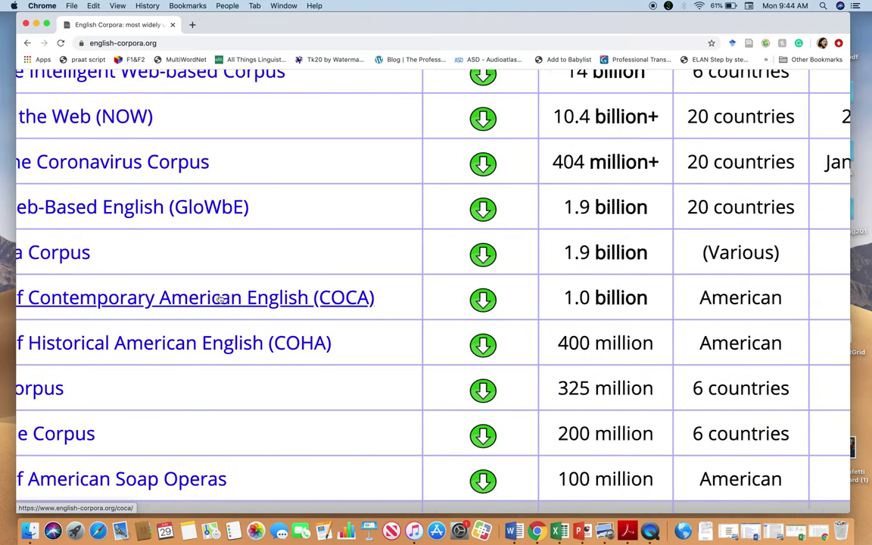
{"action": "scroll", "coordinate": [220, 299], "scroll_direction": "right", "scroll_amount": 4}
{"action": "scroll", "coordinate": [219, 299], "scroll_direction": "right", "scroll_amount": 3}
{"action": "scroll", "coordinate": [217, 299], "scroll_direction": "right", "scroll_amount": 1}
{"action": "scroll", "coordinate": [288, 299], "scroll_direction": "right", "scroll_amount": 1}
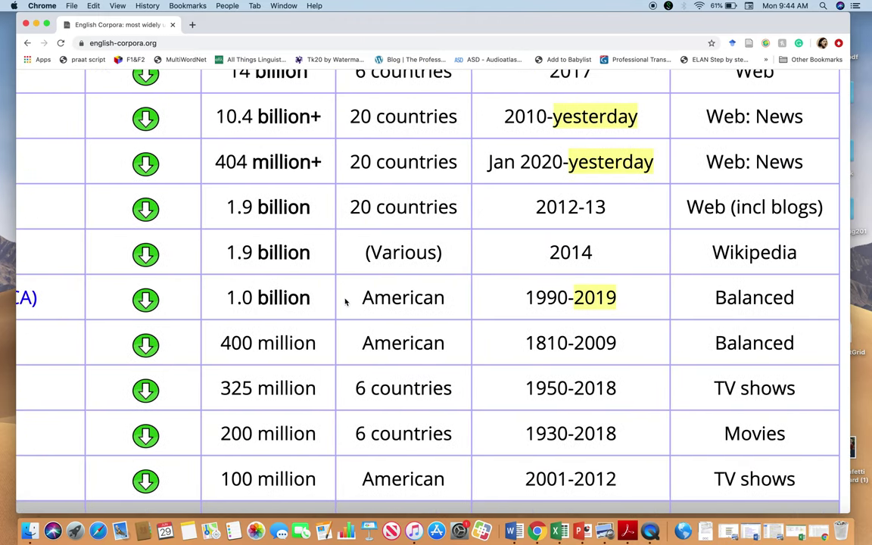
{"action": "scroll", "coordinate": [307, 302], "scroll_direction": "right", "scroll_amount": 2}
{"action": "scroll", "coordinate": [305, 303], "scroll_direction": "right", "scroll_amount": 1}
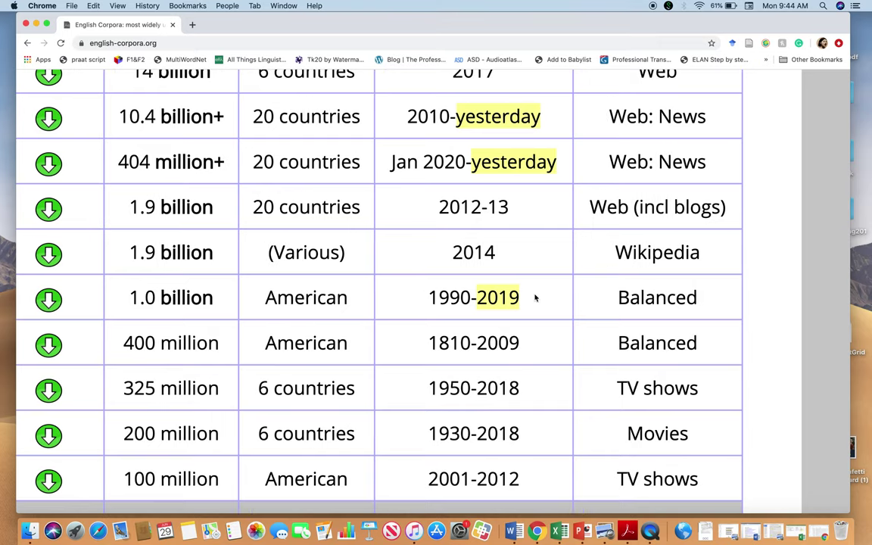
{"action": "scroll", "coordinate": [534, 298], "scroll_direction": "right", "scroll_amount": 1}
{"action": "scroll", "coordinate": [627, 299], "scroll_direction": "left", "scroll_amount": 1}
{"action": "scroll", "coordinate": [627, 299], "scroll_direction": "left", "scroll_amount": 5}
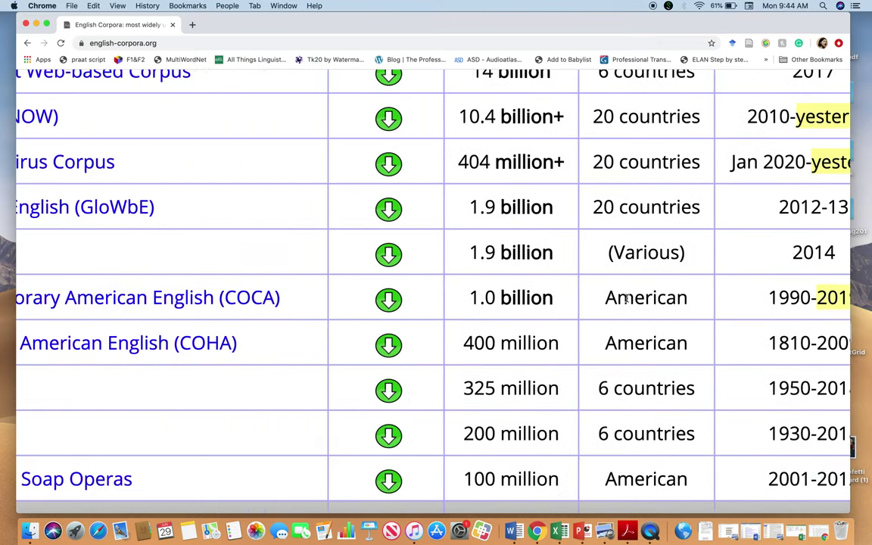
{"action": "scroll", "coordinate": [626, 300], "scroll_direction": "left", "scroll_amount": 4}
{"action": "scroll", "coordinate": [598, 291], "scroll_direction": "left", "scroll_amount": 3}
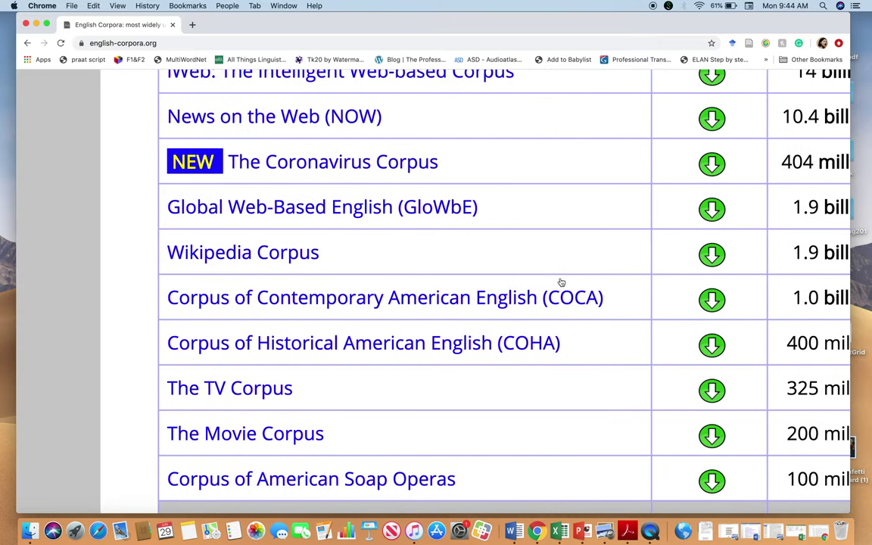
Open the COCA search page and place the cursor in its search box
{"action": "left_click", "coordinate": [446, 300]}
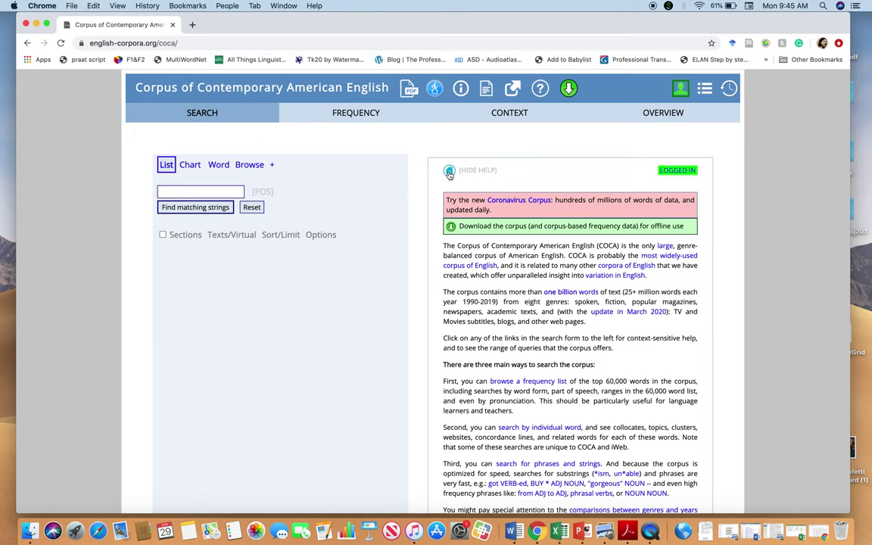
{"action": "scroll", "coordinate": [462, 318], "scroll_direction": "down", "scroll_amount": 1}
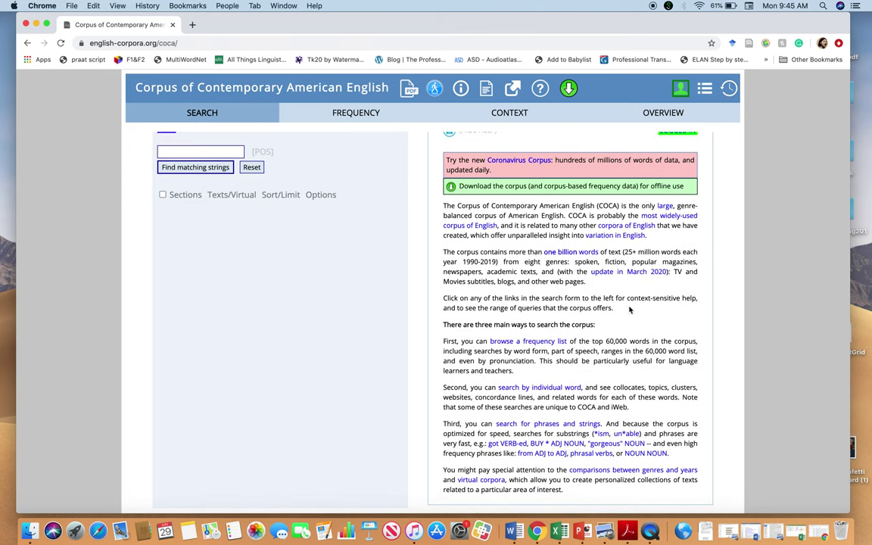
{"action": "scroll", "coordinate": [575, 288], "scroll_direction": "up", "scroll_amount": 1}
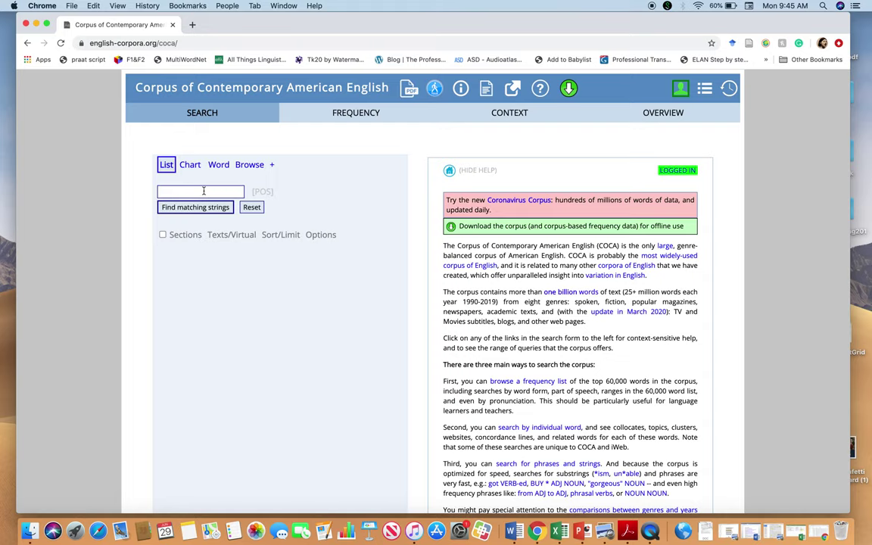
{"action": "left_click", "coordinate": [203, 191]}
Search COCA for 'depend', returning a single DEPEND row with 19,127 occurrences
{"action": "type", "text": "depend *"}
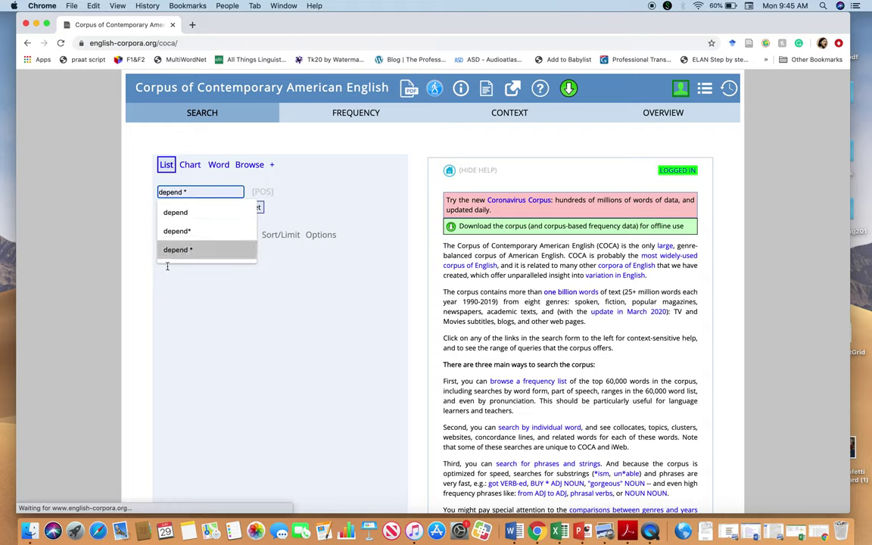
{"action": "key", "text": "Return"}
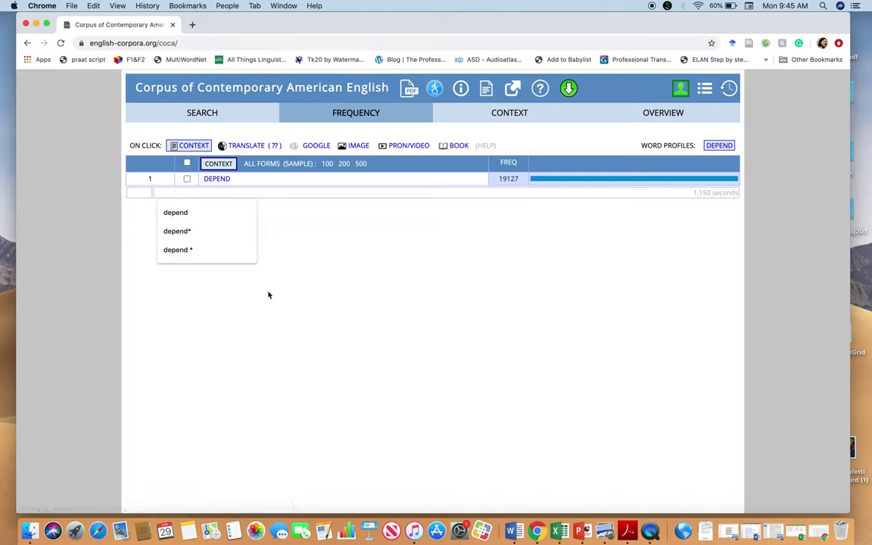
{"action": "left_click", "coordinate": [378, 298]}
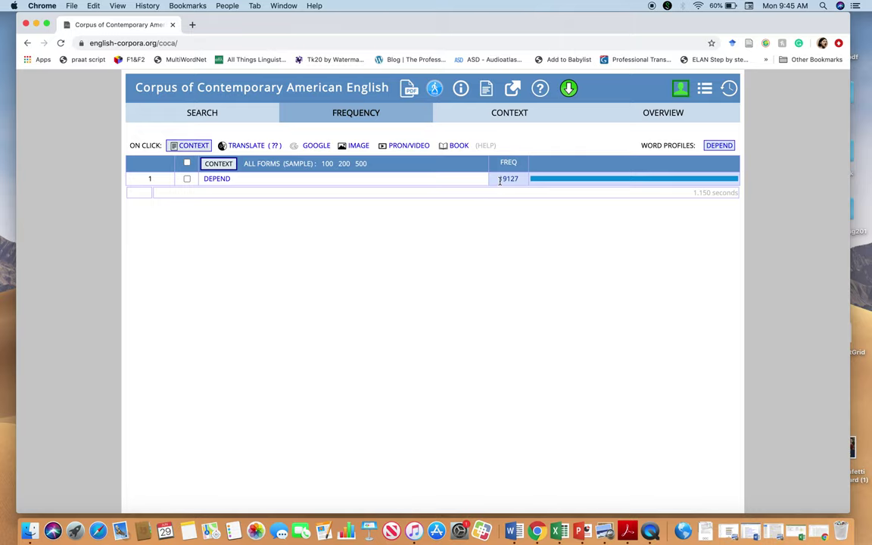
{"action": "scroll", "coordinate": [479, 224], "scroll_direction": "up", "scroll_amount": 2}
{"action": "scroll", "coordinate": [479, 225], "scroll_direction": "up", "scroll_amount": 3}
{"action": "scroll", "coordinate": [479, 220], "scroll_direction": "up", "scroll_amount": 2}
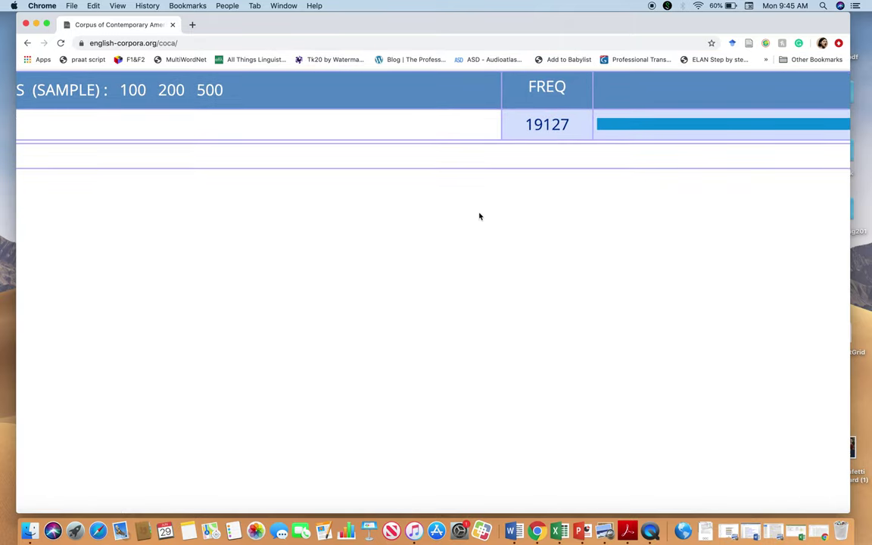
{"action": "scroll", "coordinate": [485, 205], "scroll_direction": "up", "scroll_amount": 2}
{"action": "scroll", "coordinate": [495, 178], "scroll_direction": "up", "scroll_amount": 1}
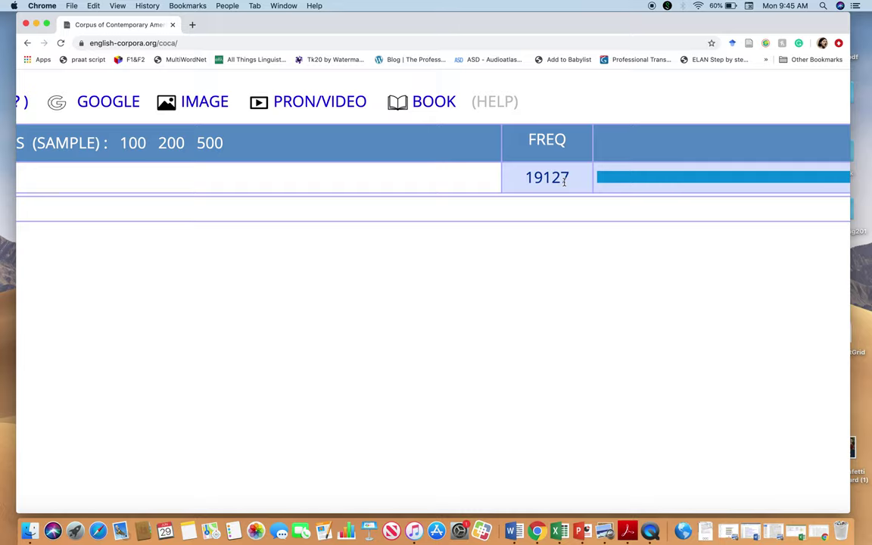
{"action": "scroll", "coordinate": [550, 298], "scroll_direction": "down", "scroll_amount": 3}
{"action": "scroll", "coordinate": [552, 298], "scroll_direction": "down", "scroll_amount": 2}
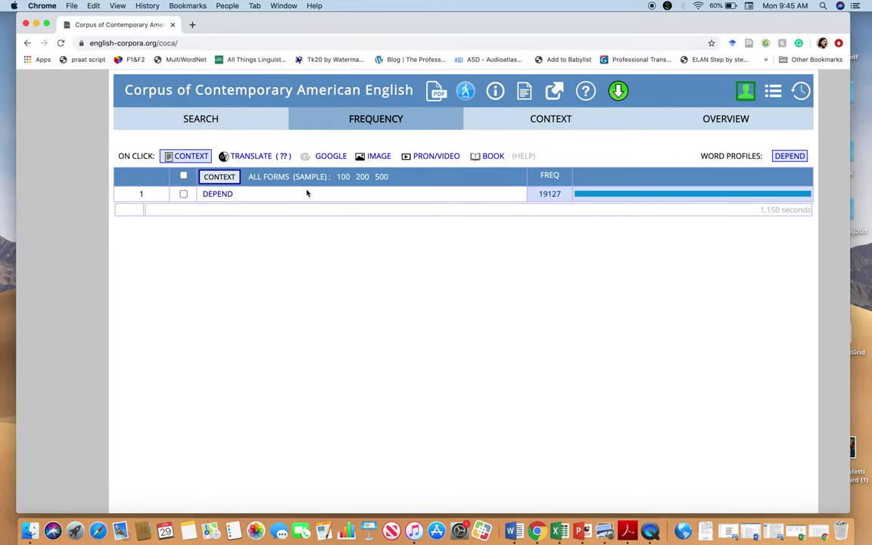
Show the concordance lines for DEPEND
{"action": "left_click", "coordinate": [218, 196]}
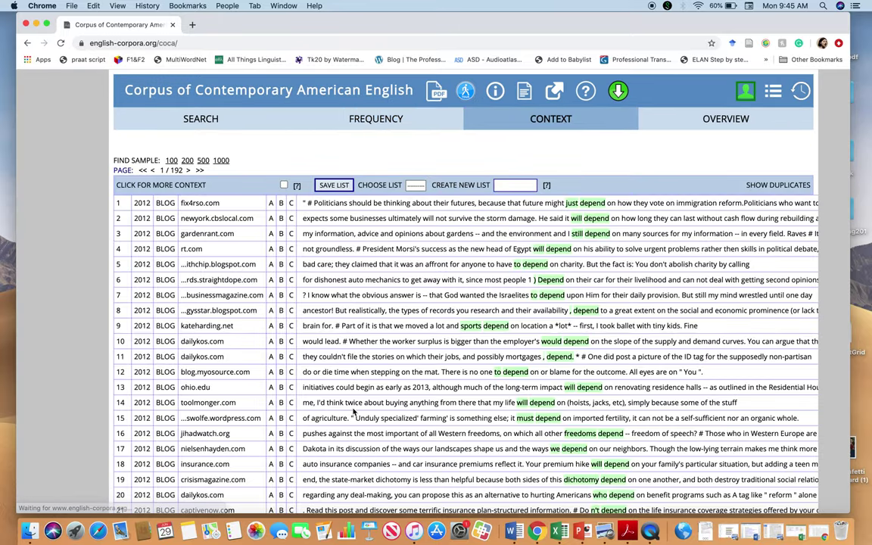
{"action": "scroll", "coordinate": [354, 411], "scroll_direction": "down", "scroll_amount": 2}
{"action": "scroll", "coordinate": [354, 412], "scroll_direction": "down", "scroll_amount": 2}
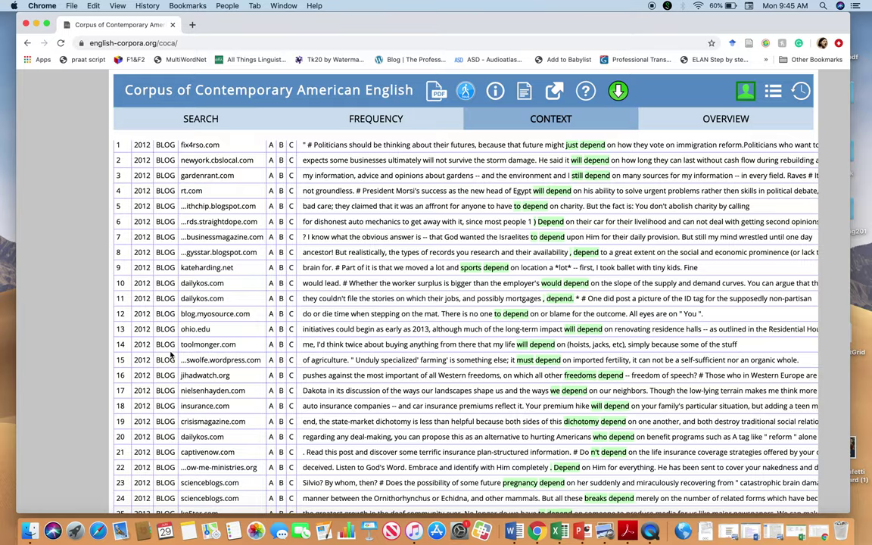
{"action": "scroll", "coordinate": [159, 325], "scroll_direction": "down", "scroll_amount": 2}
{"action": "scroll", "coordinate": [167, 354], "scroll_direction": "down", "scroll_amount": 3}
{"action": "scroll", "coordinate": [182, 273], "scroll_direction": "up", "scroll_amount": 5}
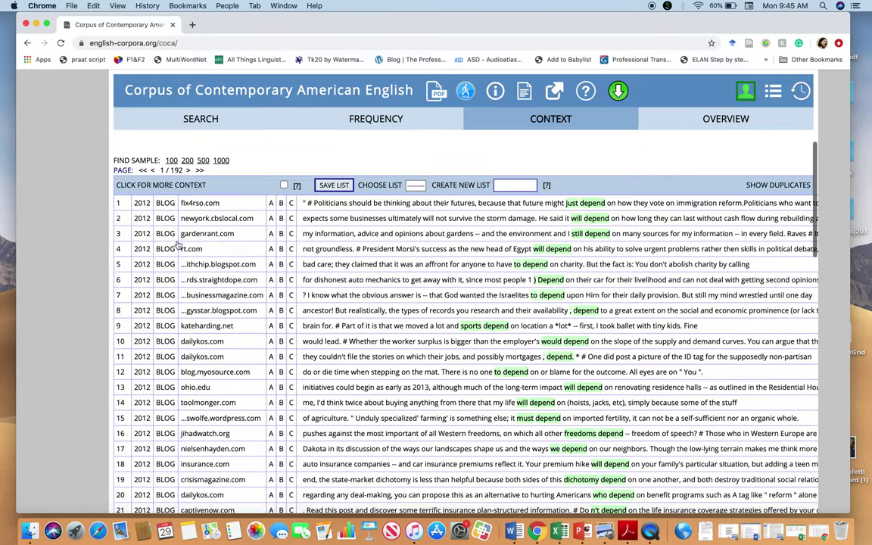
{"action": "scroll", "coordinate": [198, 189], "scroll_direction": "up", "scroll_amount": 5}
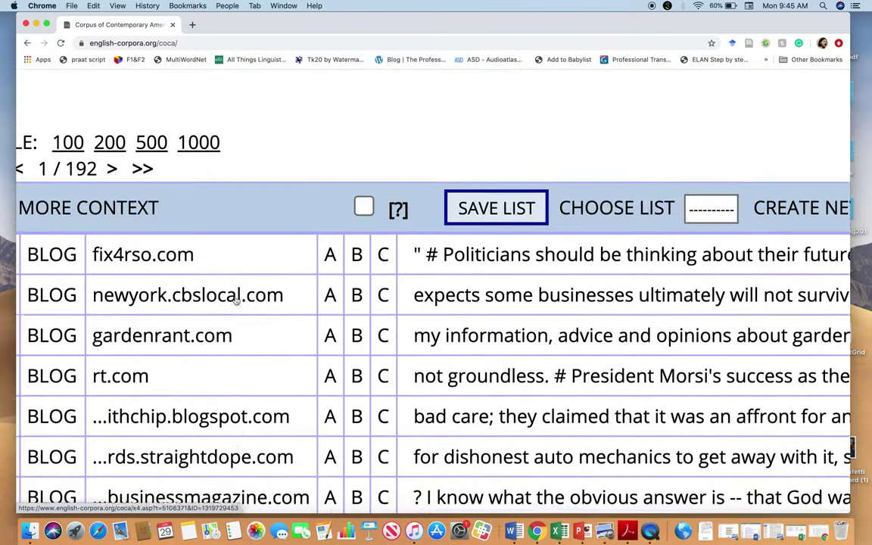
Draw a random sample of 200 depend concordance lines and browse them at normal zoom
{"action": "left_click", "coordinate": [104, 265]}
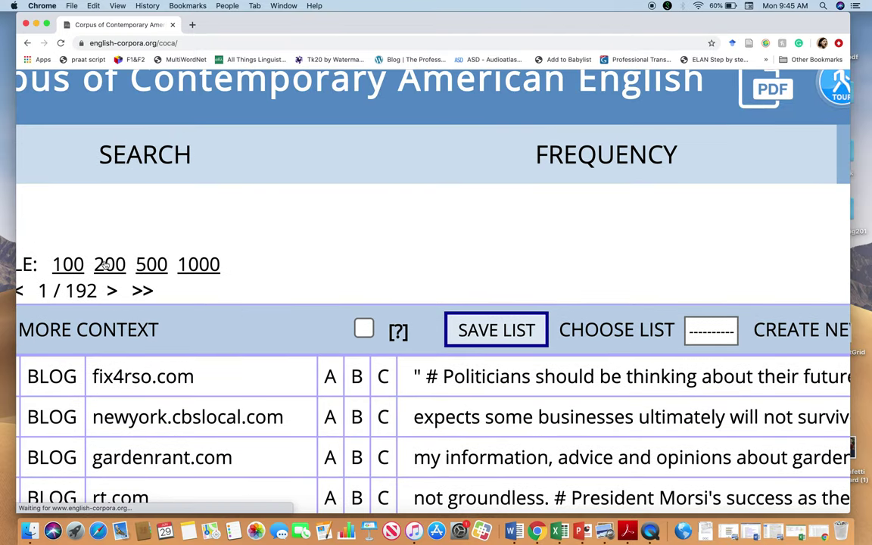
{"action": "scroll", "coordinate": [212, 471], "scroll_direction": "down", "scroll_amount": 3}
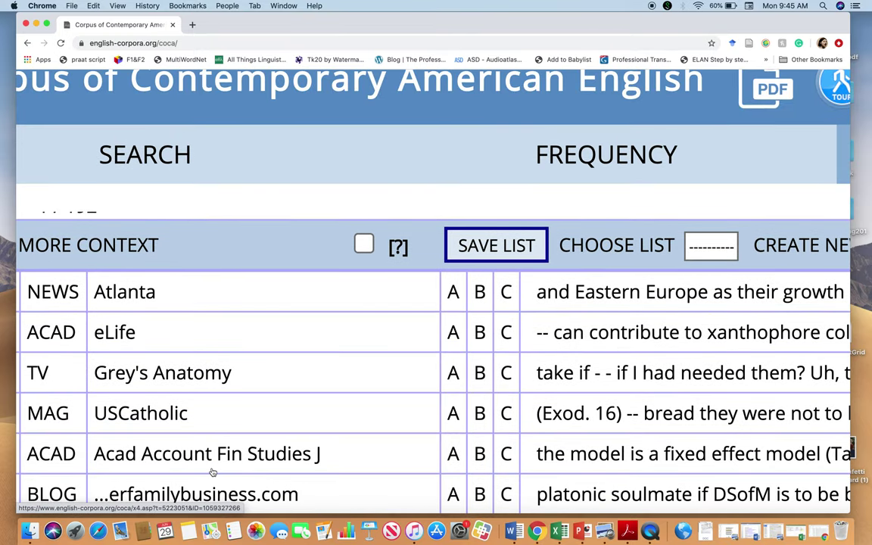
{"action": "scroll", "coordinate": [212, 470], "scroll_direction": "down", "scroll_amount": 3}
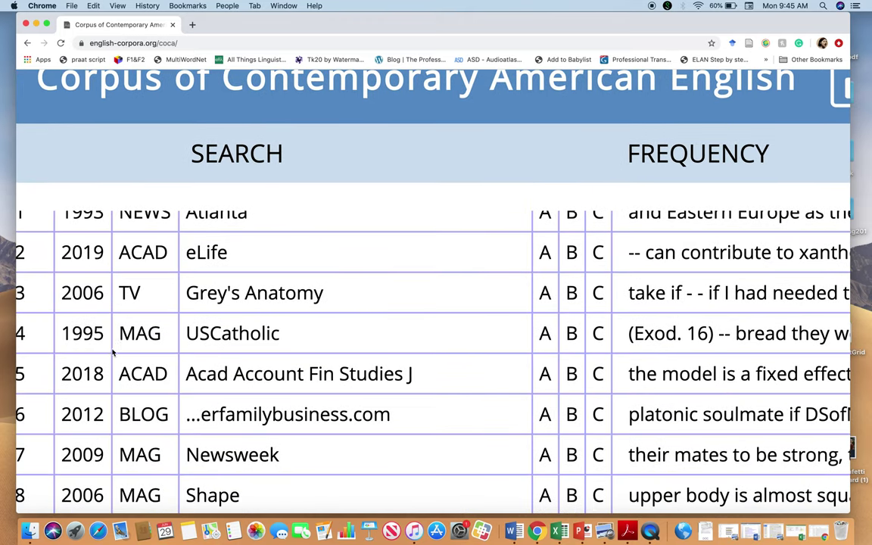
{"action": "scroll", "coordinate": [148, 367], "scroll_direction": "down", "scroll_amount": 1}
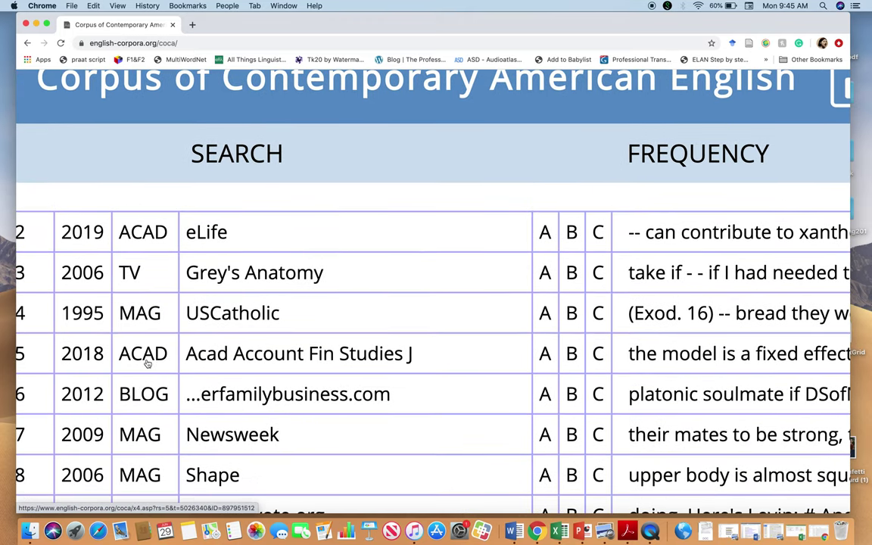
{"action": "scroll", "coordinate": [148, 362], "scroll_direction": "down", "scroll_amount": 1}
{"action": "scroll", "coordinate": [148, 363], "scroll_direction": "down", "scroll_amount": 1}
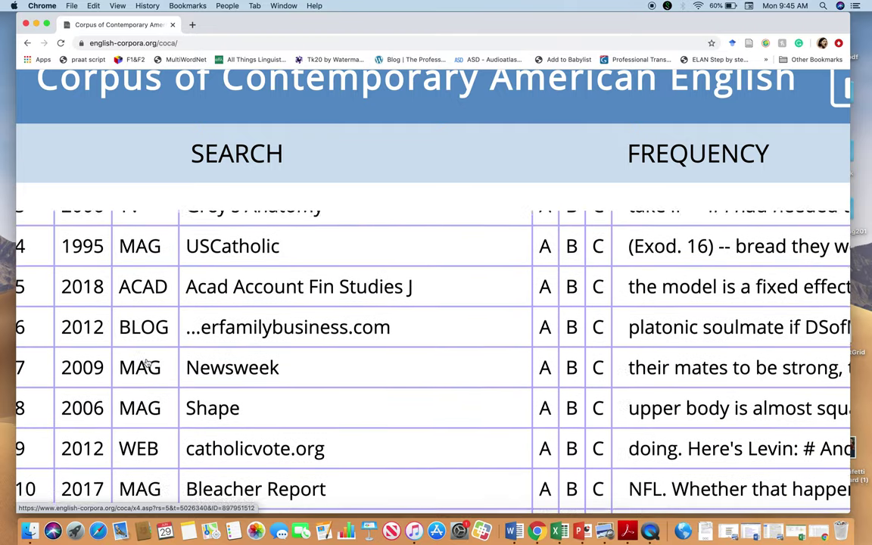
{"action": "scroll", "coordinate": [147, 362], "scroll_direction": "down", "scroll_amount": 1}
{"action": "scroll", "coordinate": [147, 363], "scroll_direction": "down", "scroll_amount": 1}
{"action": "scroll", "coordinate": [145, 386], "scroll_direction": "down", "scroll_amount": 3}
{"action": "scroll", "coordinate": [144, 387], "scroll_direction": "down", "scroll_amount": 3}
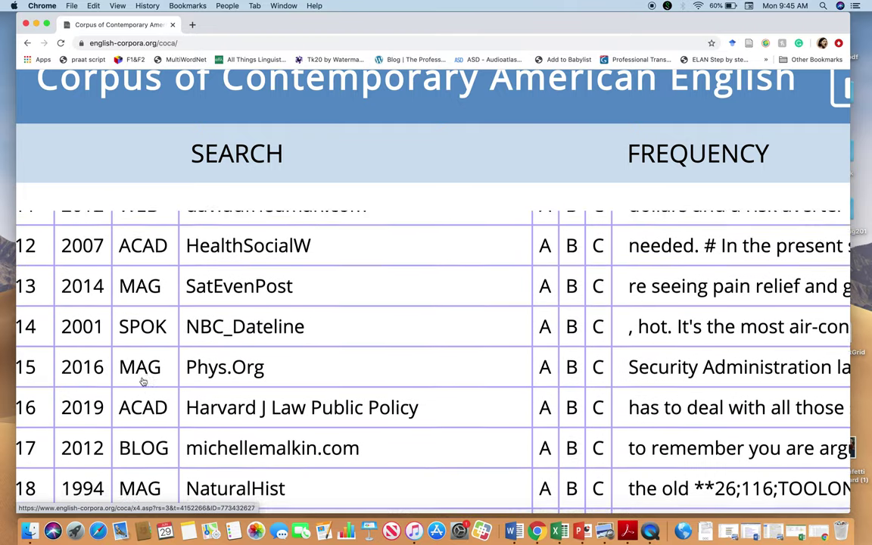
{"action": "scroll", "coordinate": [149, 303], "scroll_direction": "down", "scroll_amount": 1}
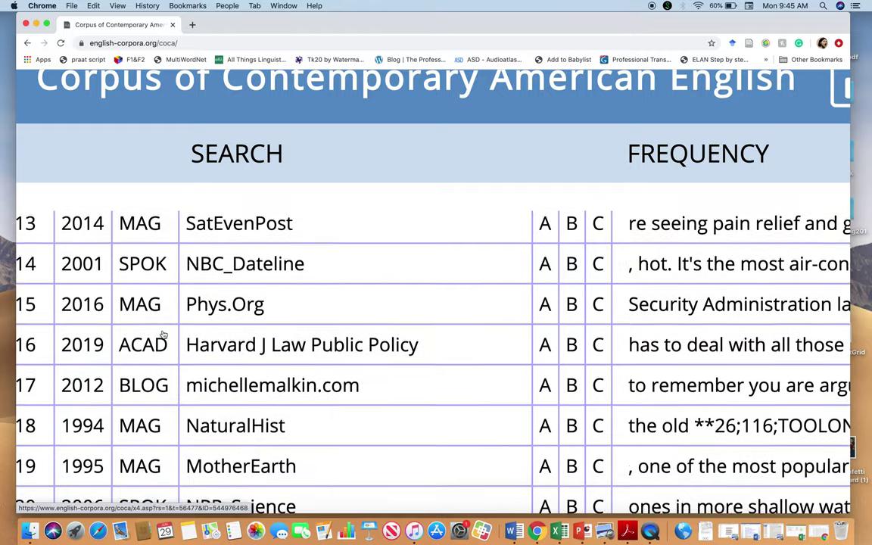
{"action": "scroll", "coordinate": [159, 337], "scroll_direction": "down", "scroll_amount": 1}
{"action": "scroll", "coordinate": [163, 335], "scroll_direction": "down", "scroll_amount": 3}
{"action": "scroll", "coordinate": [163, 334], "scroll_direction": "down", "scroll_amount": 2}
{"action": "scroll", "coordinate": [159, 340], "scroll_direction": "down", "scroll_amount": 1}
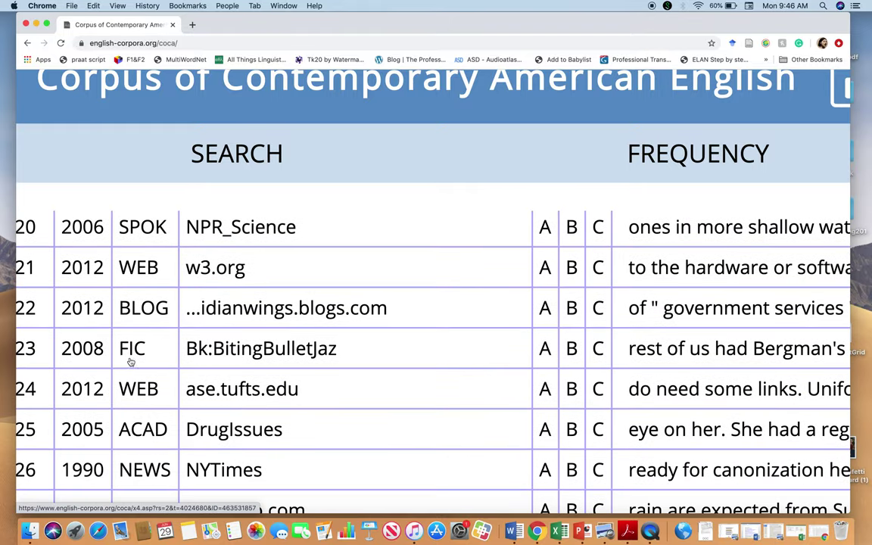
{"action": "scroll", "coordinate": [163, 454], "scroll_direction": "down", "scroll_amount": 1}
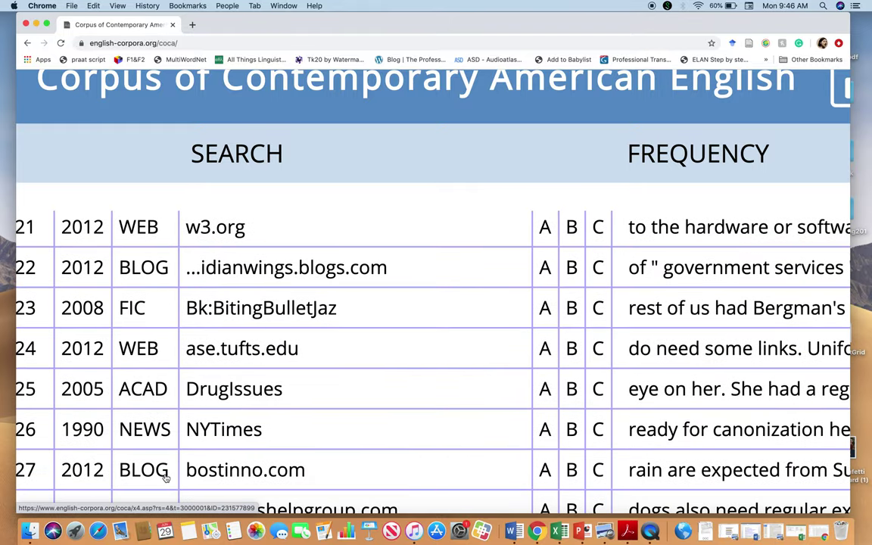
{"action": "key", "text": "ctrl+0"}
{"action": "scroll", "coordinate": [360, 416], "scroll_direction": "up", "scroll_amount": 3}
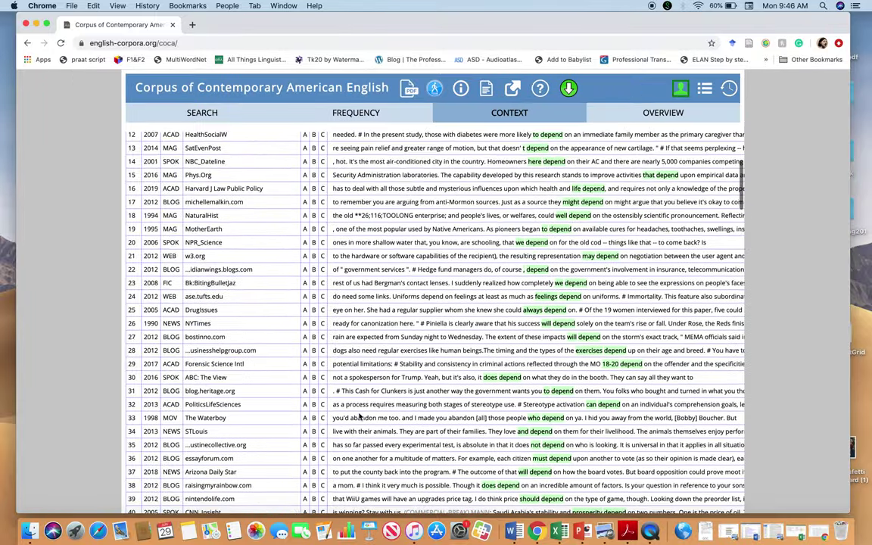
{"action": "scroll", "coordinate": [360, 416], "scroll_direction": "up", "scroll_amount": 4}
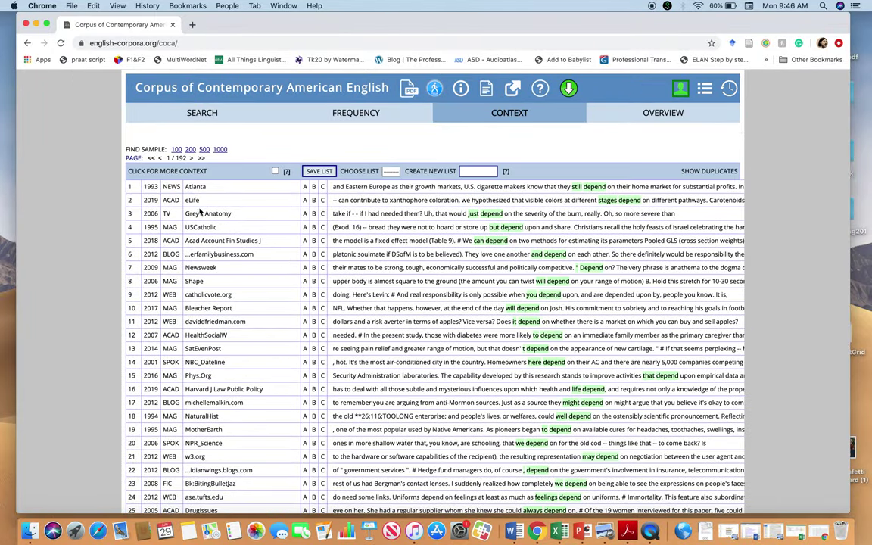
Inspect the source details and expanded context of the 2009 Newsweek depend example
{"action": "left_click", "coordinate": [196, 270]}
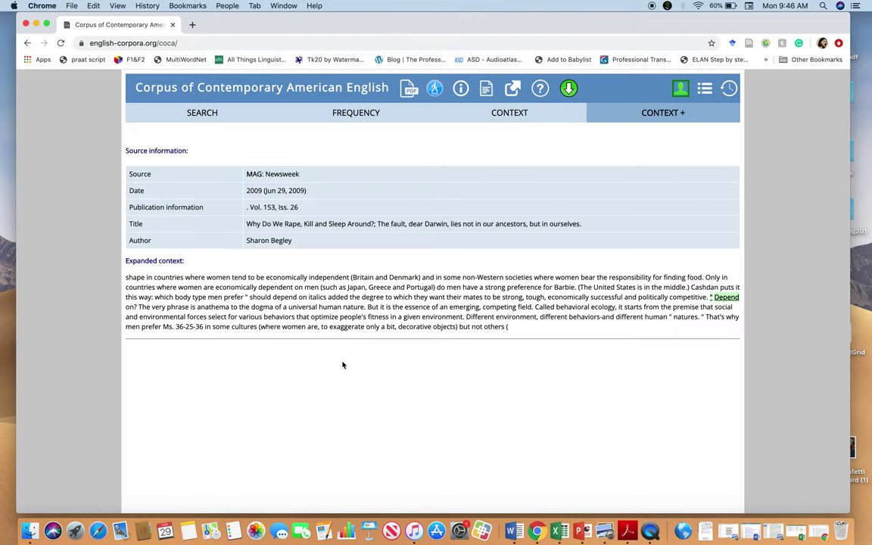
{"action": "scroll", "coordinate": [284, 341], "scroll_direction": "up", "scroll_amount": 5}
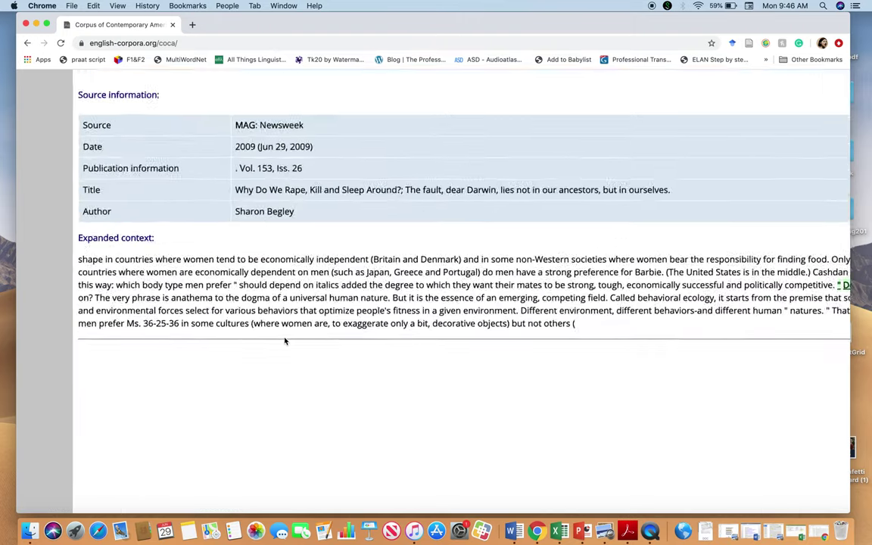
{"action": "scroll", "coordinate": [285, 340], "scroll_direction": "left", "scroll_amount": 5}
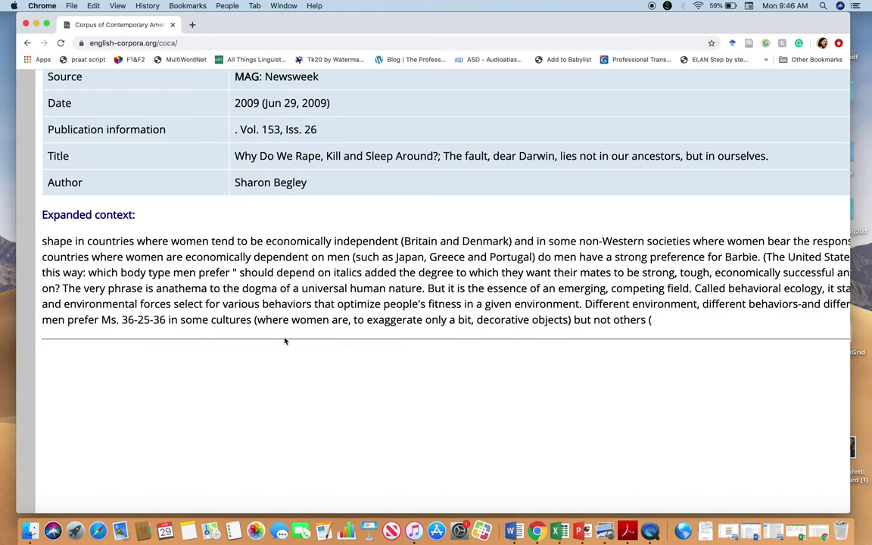
{"action": "scroll", "coordinate": [284, 341], "scroll_direction": "up", "scroll_amount": 3}
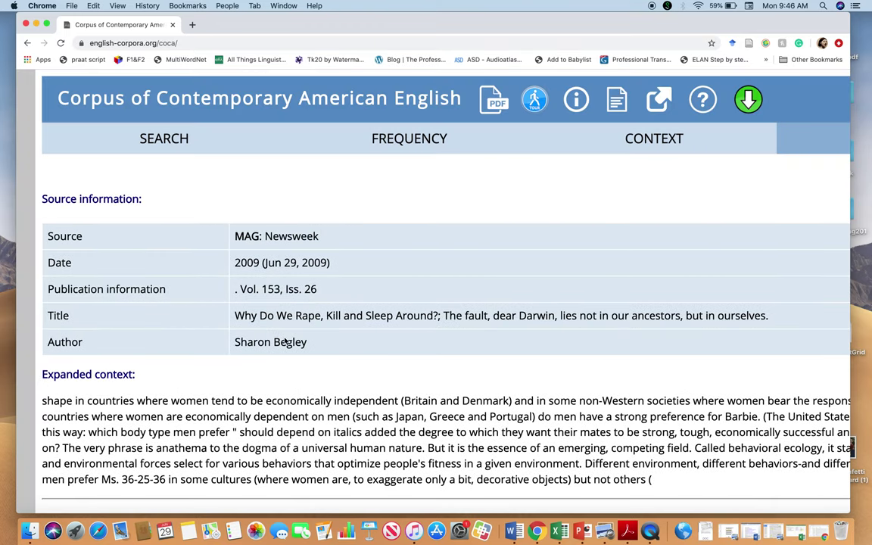
{"action": "left_click", "coordinate": [173, 140]}
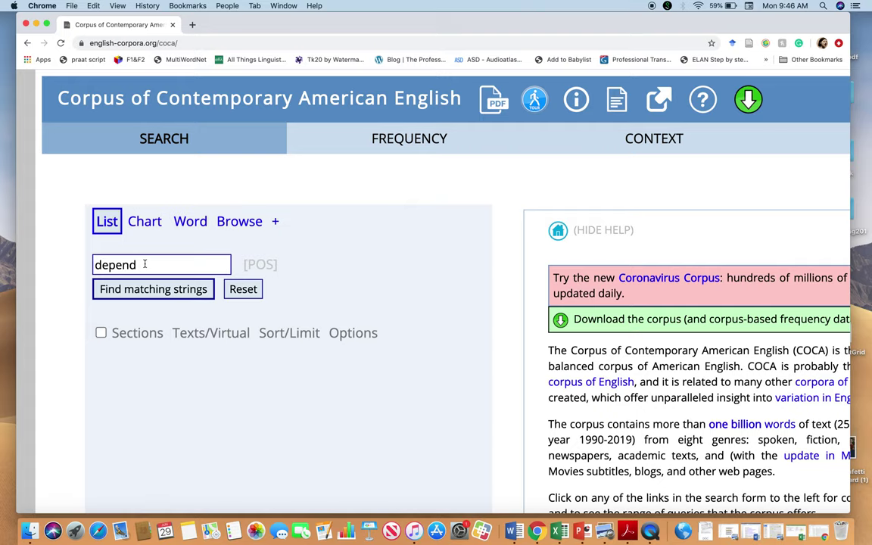
Search 'depend *', reviewing 261 combinations led by DEPEND ON (14,640) and DEPEND UPON (1,478)
{"action": "left_click", "coordinate": [145, 264]}
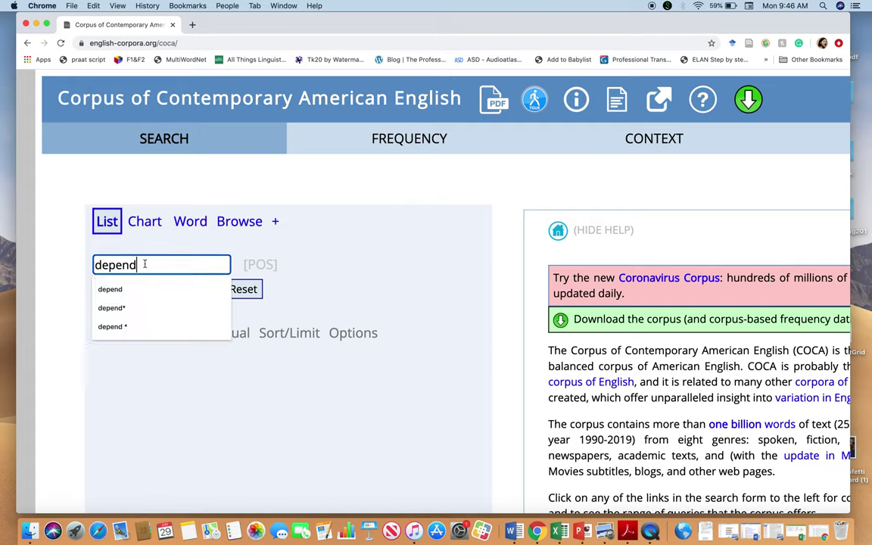
{"action": "type", "text": "*"}
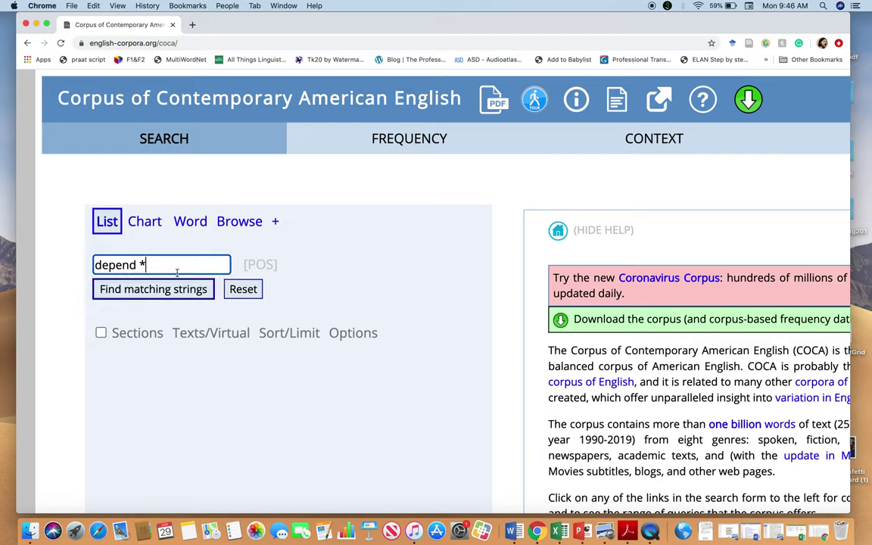
{"action": "left_click", "coordinate": [142, 296]}
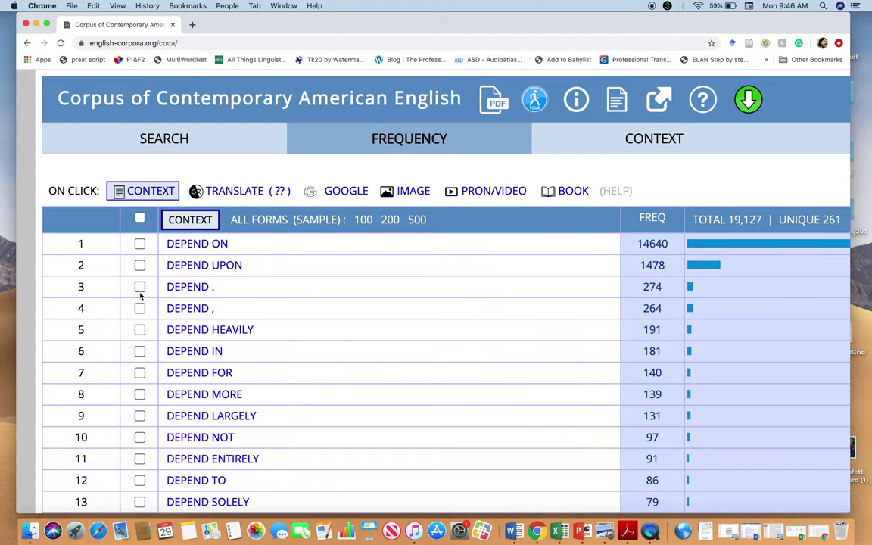
{"action": "scroll", "coordinate": [252, 265], "scroll_direction": "down", "scroll_amount": 1}
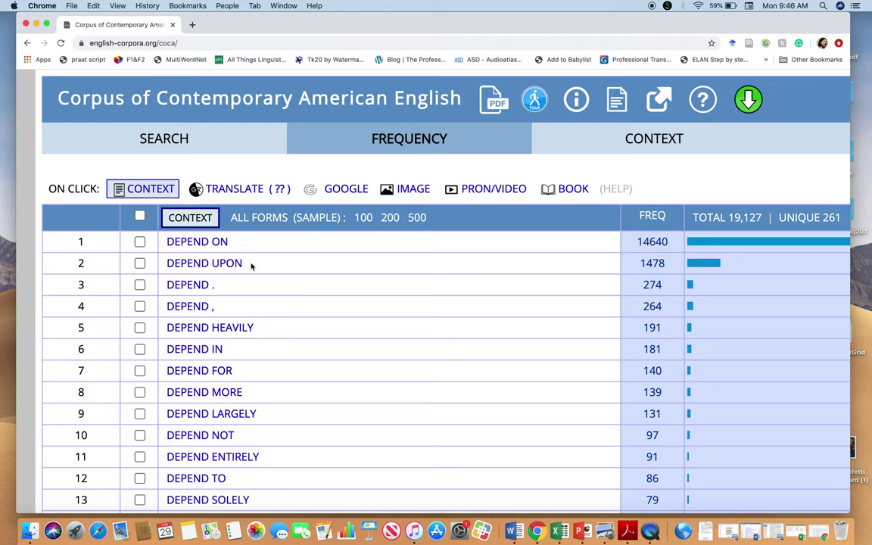
{"action": "scroll", "coordinate": [252, 265], "scroll_direction": "down", "scroll_amount": 1}
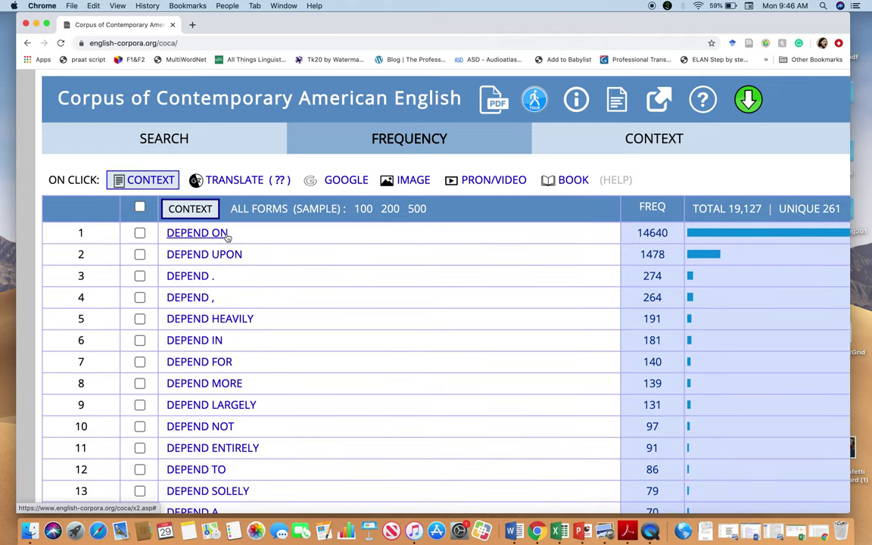
{"action": "scroll", "coordinate": [221, 254], "scroll_direction": "down", "scroll_amount": 2}
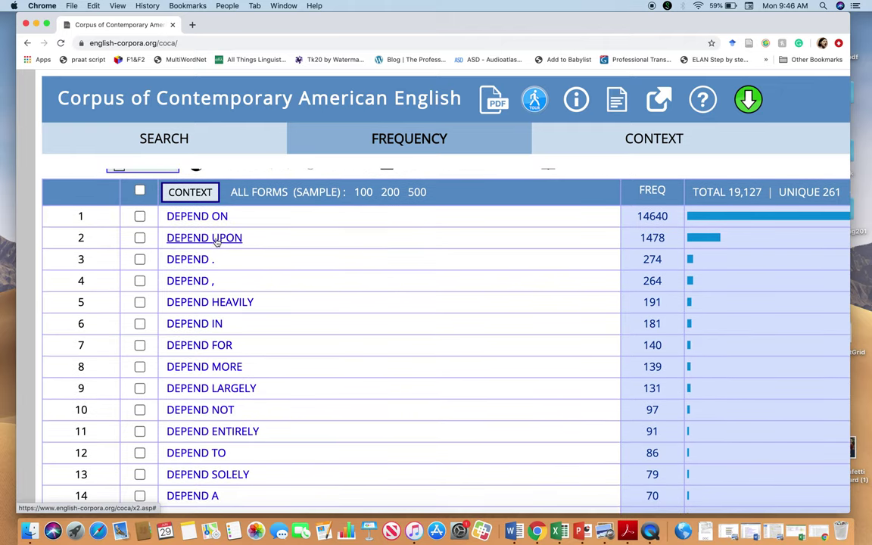
{"action": "scroll", "coordinate": [214, 364], "scroll_direction": "down", "scroll_amount": 3}
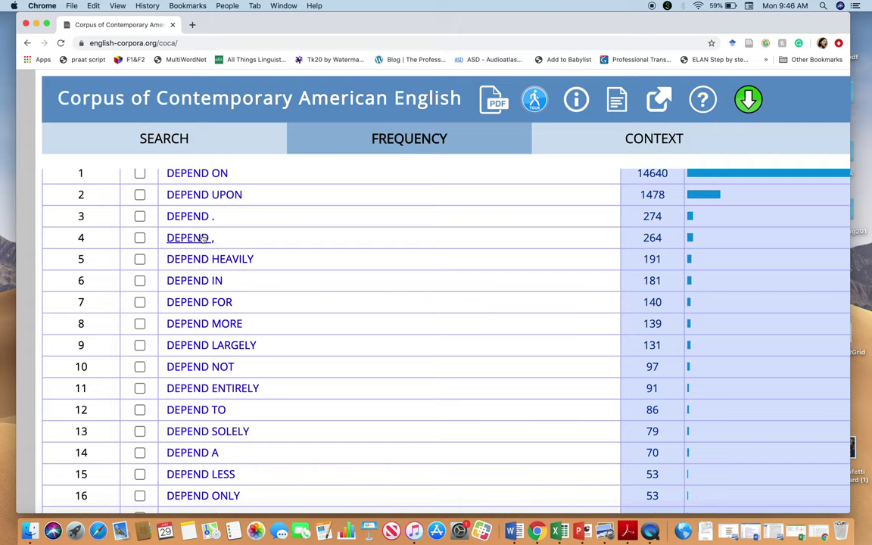
{"action": "scroll", "coordinate": [205, 241], "scroll_direction": "up", "scroll_amount": 1}
{"action": "scroll", "coordinate": [205, 227], "scroll_direction": "up", "scroll_amount": 4}
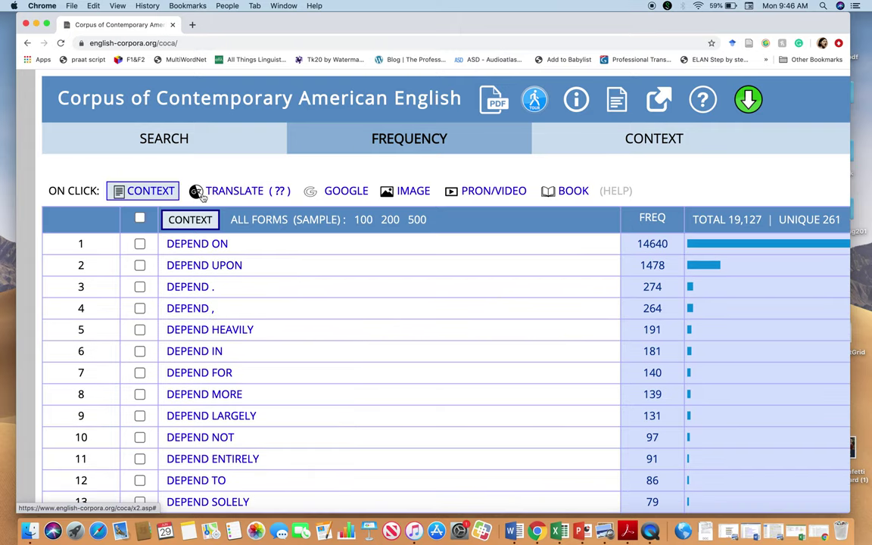
{"action": "left_click", "coordinate": [174, 143]}
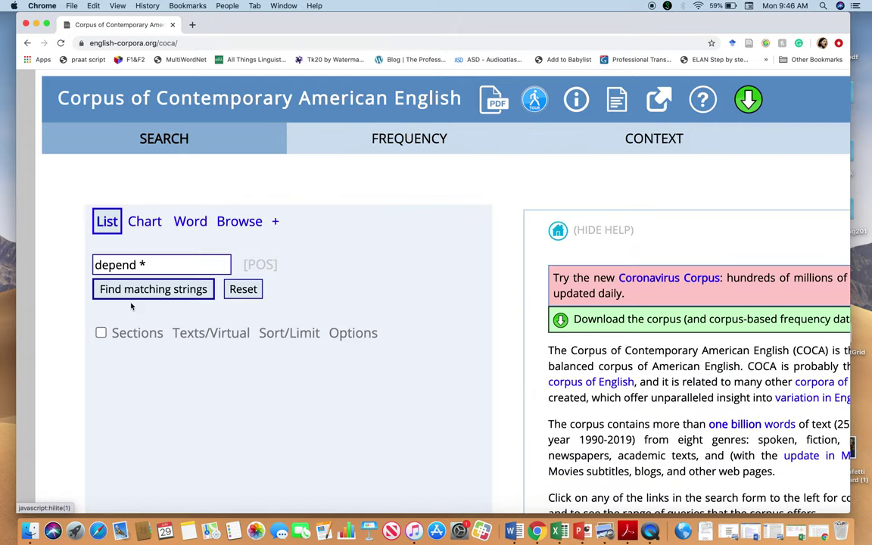
Search 'depend*' without the space, listing 209 forms led by DEPENDS (32,011)
{"action": "left_click", "coordinate": [140, 264]}
{"action": "key", "text": "BackSpace"}
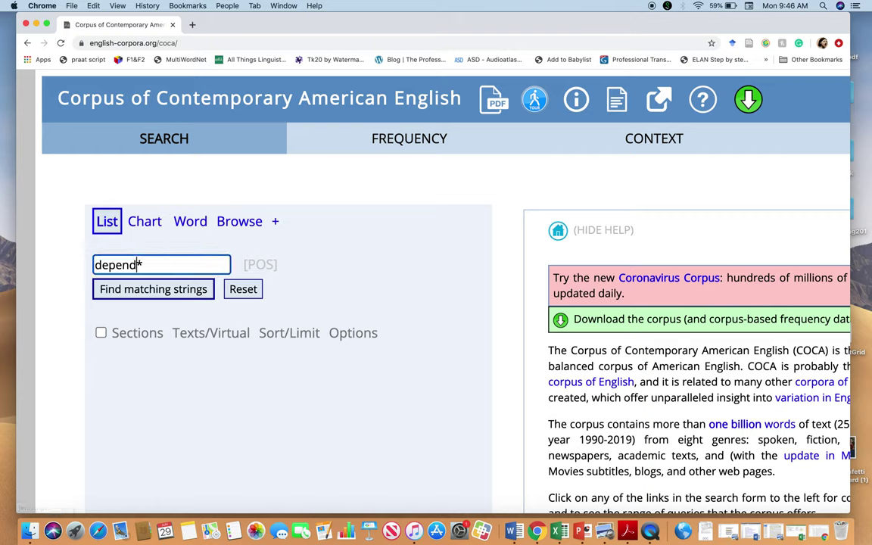
{"action": "left_click", "coordinate": [164, 265]}
{"action": "left_click", "coordinate": [142, 292]}
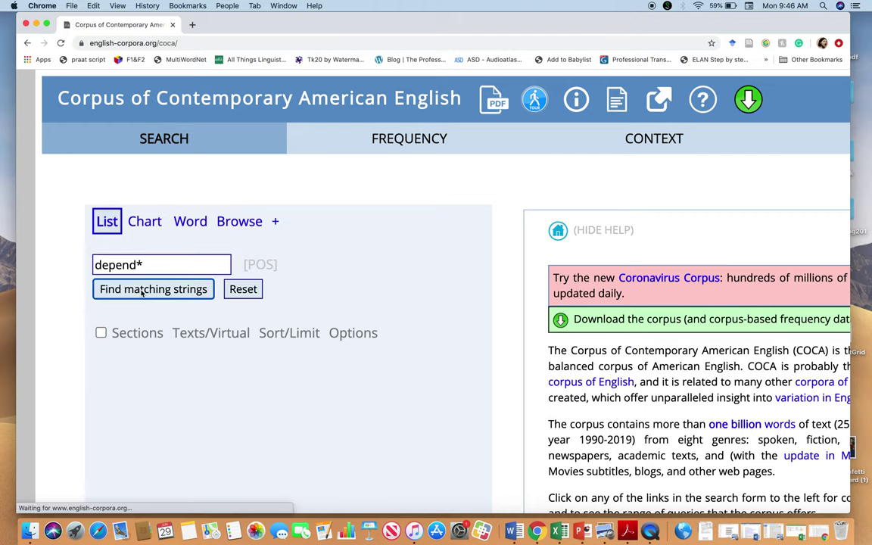
{"action": "scroll", "coordinate": [250, 285], "scroll_direction": "down", "scroll_amount": 1}
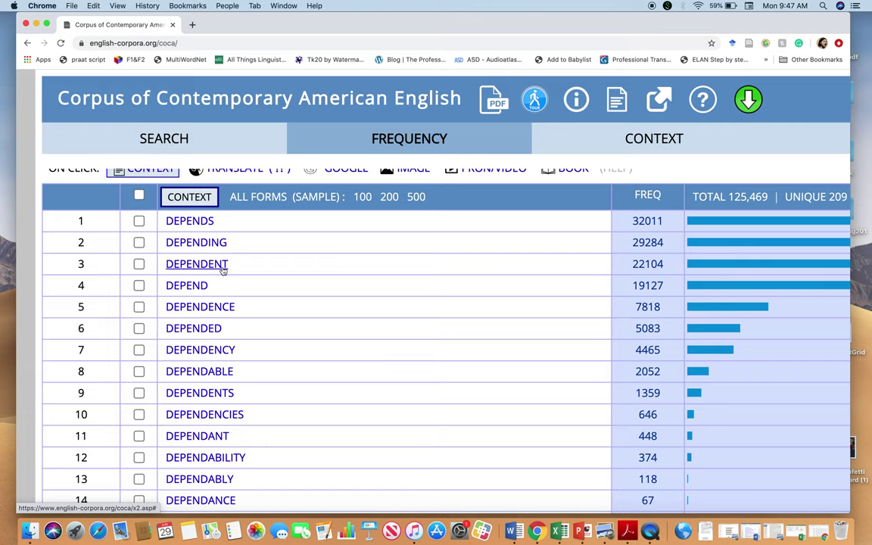
{"action": "scroll", "coordinate": [225, 268], "scroll_direction": "down", "scroll_amount": 1}
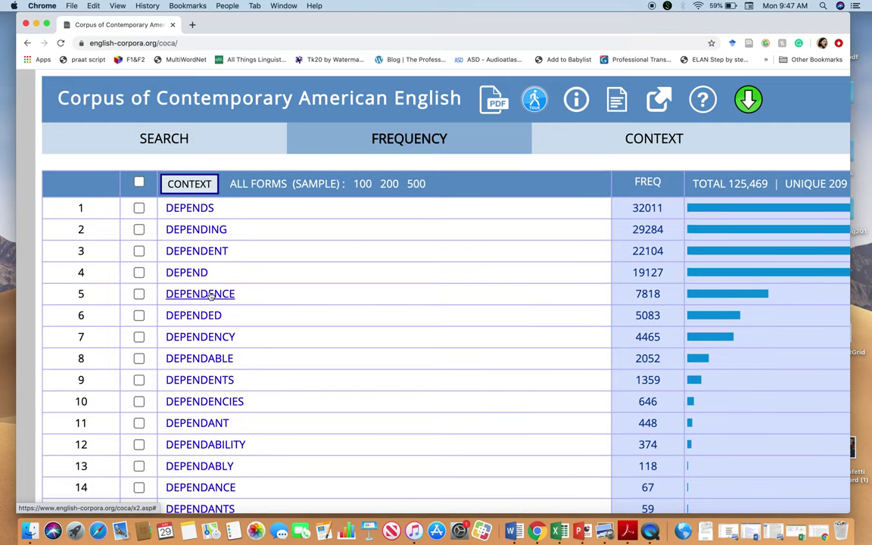
{"action": "scroll", "coordinate": [241, 296], "scroll_direction": "right", "scroll_amount": 2}
{"action": "scroll", "coordinate": [257, 287], "scroll_direction": "right", "scroll_amount": 2}
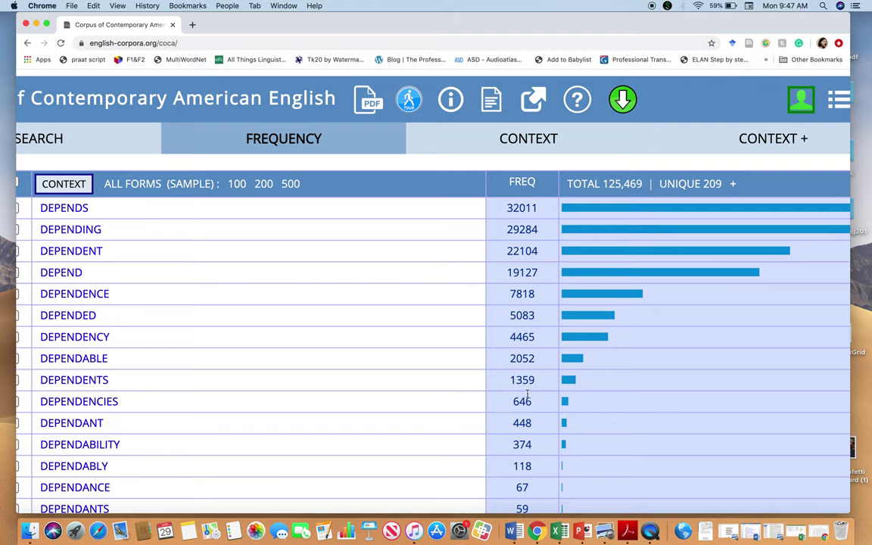
{"action": "scroll", "coordinate": [527, 394], "scroll_direction": "left", "scroll_amount": 3}
{"action": "scroll", "coordinate": [528, 398], "scroll_direction": "up", "scroll_amount": 1}
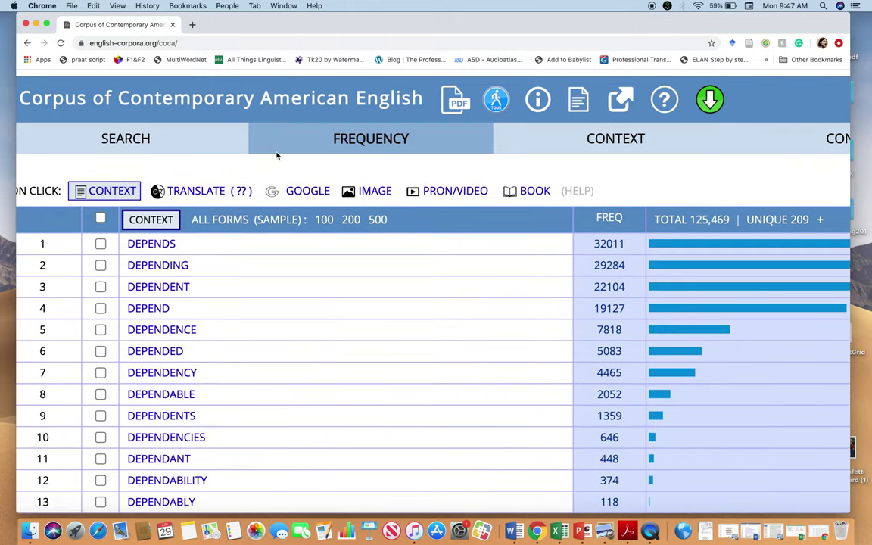
{"action": "left_click", "coordinate": [125, 142]}
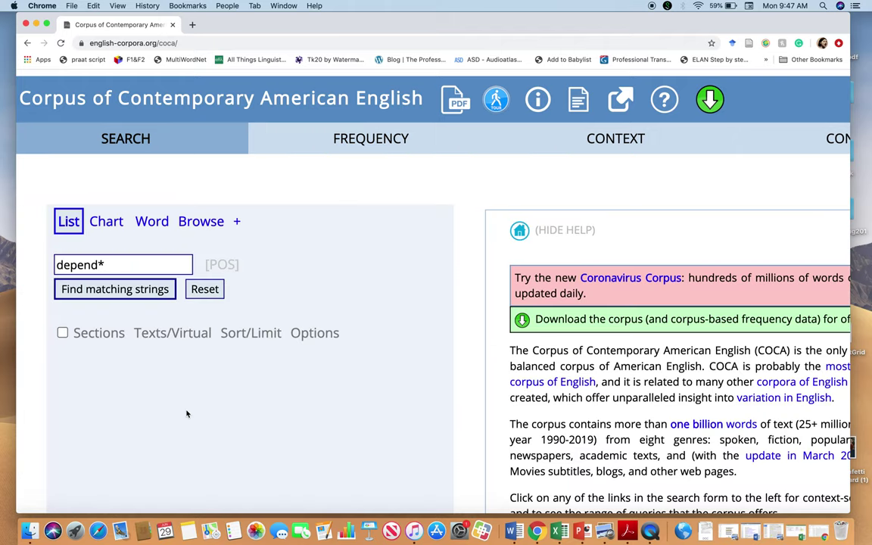
Reduce the query to 'depend' and switch to a Collocates search
{"action": "left_click", "coordinate": [106, 267]}
{"action": "key", "text": "BackSpace"}
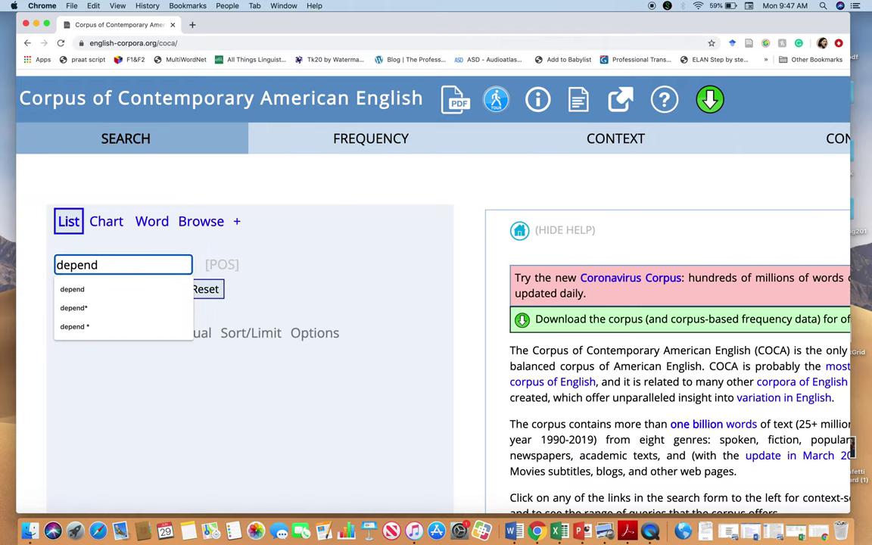
{"action": "left_click", "coordinate": [237, 221]}
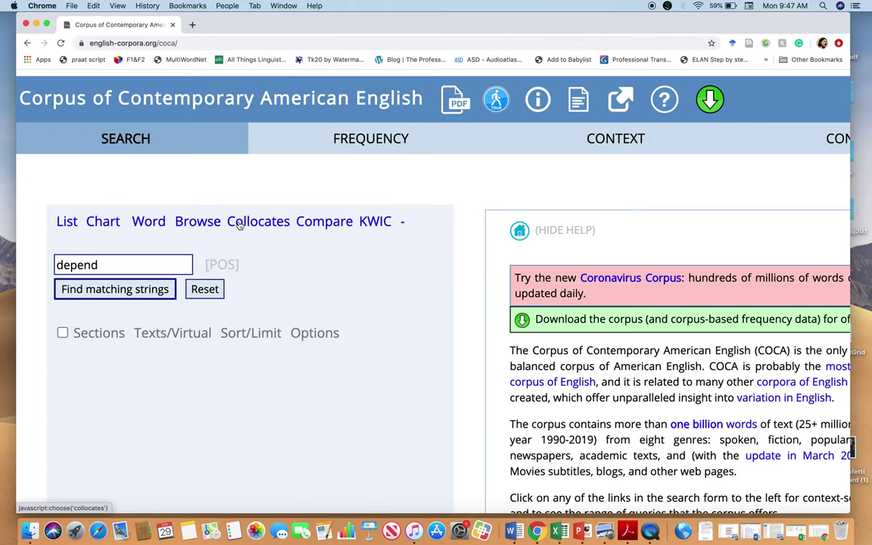
{"action": "left_click", "coordinate": [259, 222]}
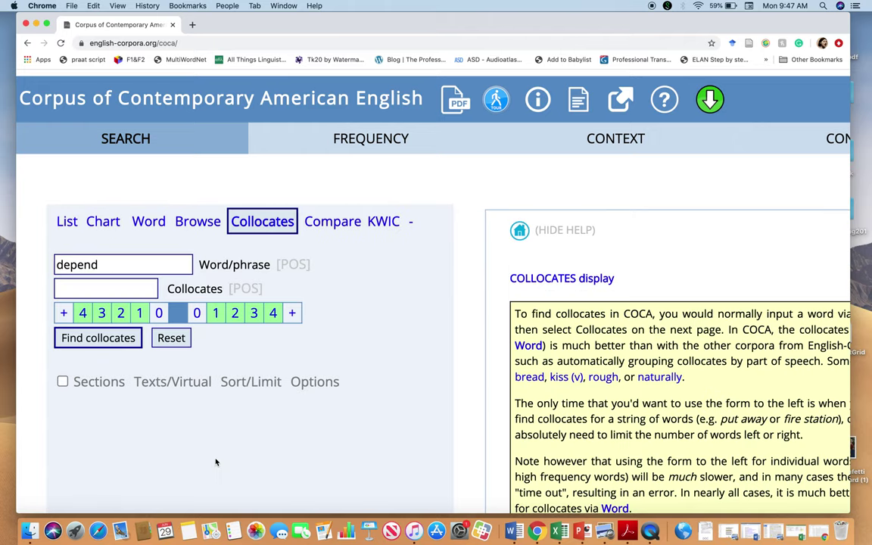
Restrict collocates to prep.ALL, one word to the right only, and run the search
{"action": "left_click", "coordinate": [242, 293]}
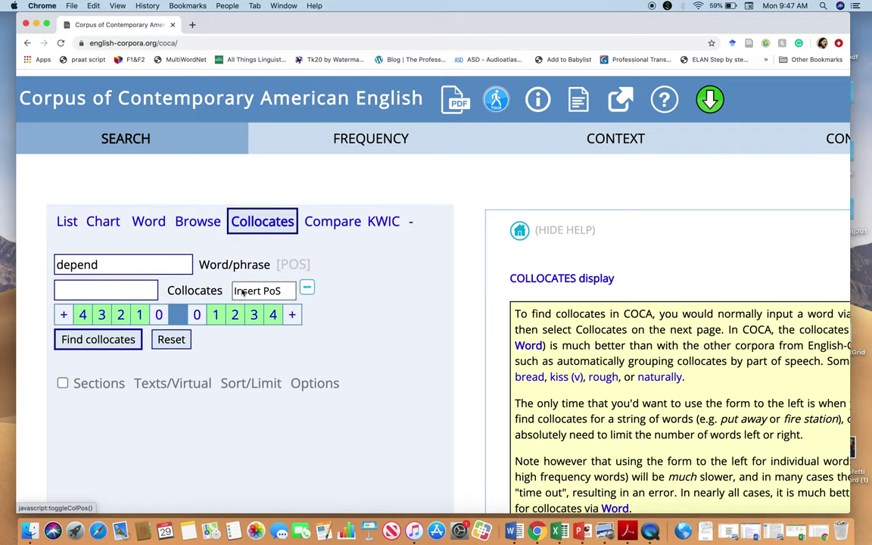
{"action": "left_click", "coordinate": [266, 292]}
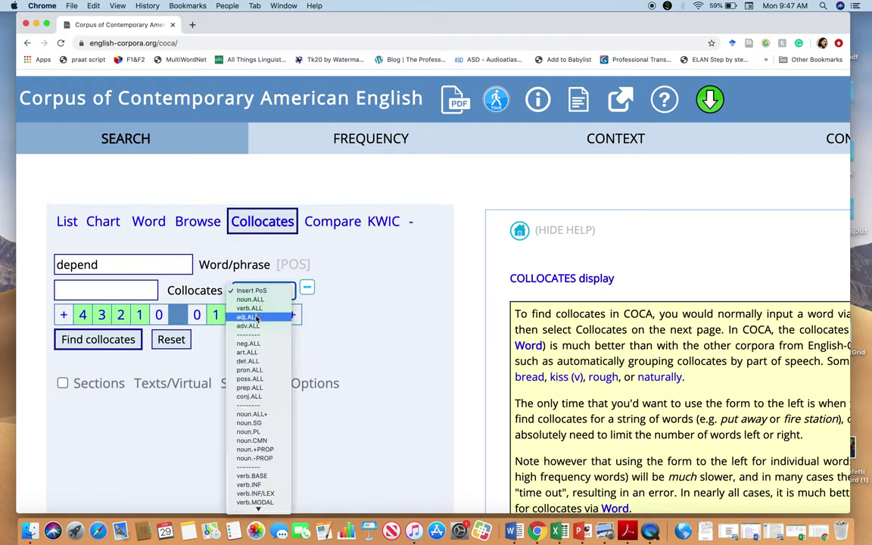
{"action": "scroll", "coordinate": [261, 318], "scroll_direction": "down", "scroll_amount": 2}
{"action": "scroll", "coordinate": [256, 340], "scroll_direction": "down", "scroll_amount": 1}
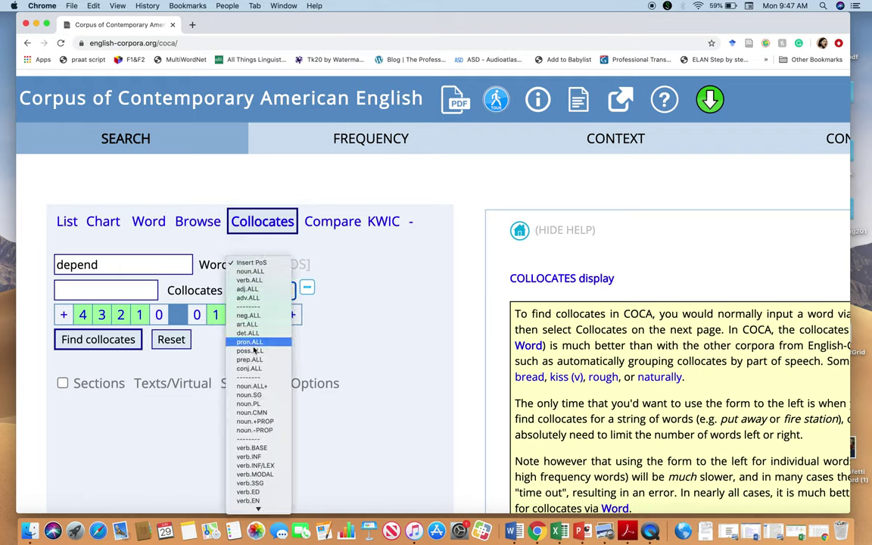
{"action": "left_click", "coordinate": [251, 360]}
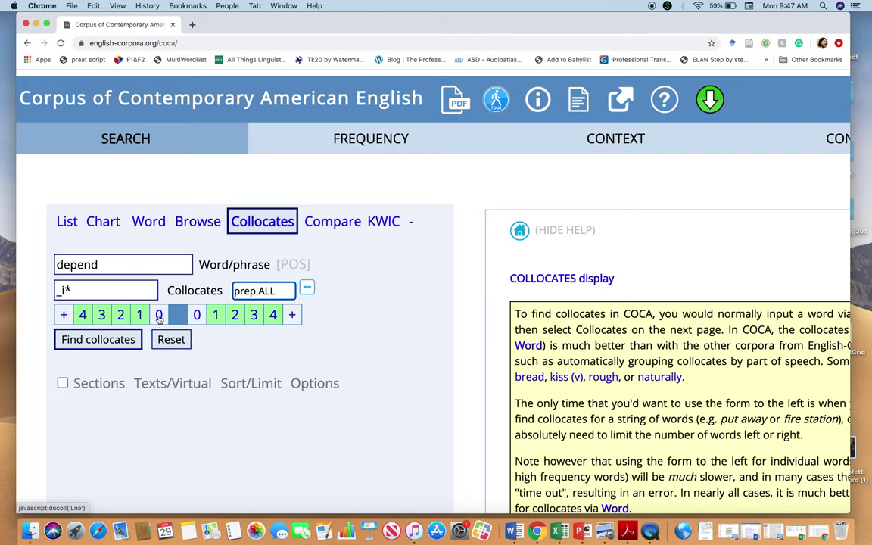
{"action": "left_click", "coordinate": [159, 317]}
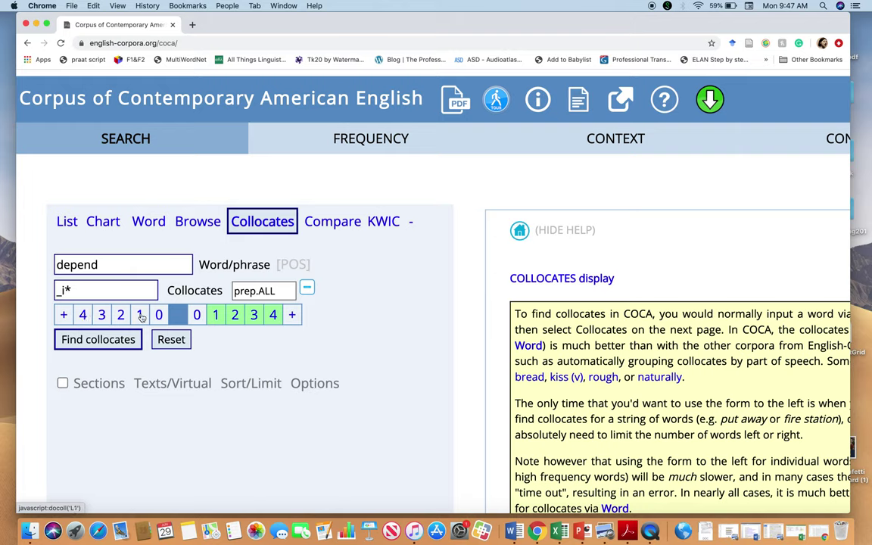
{"action": "left_click", "coordinate": [215, 318]}
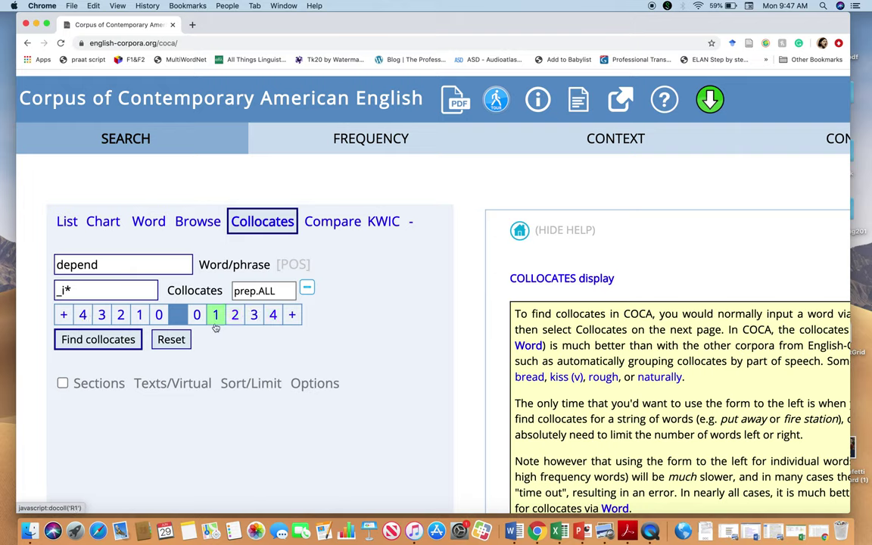
{"action": "left_click", "coordinate": [96, 345]}
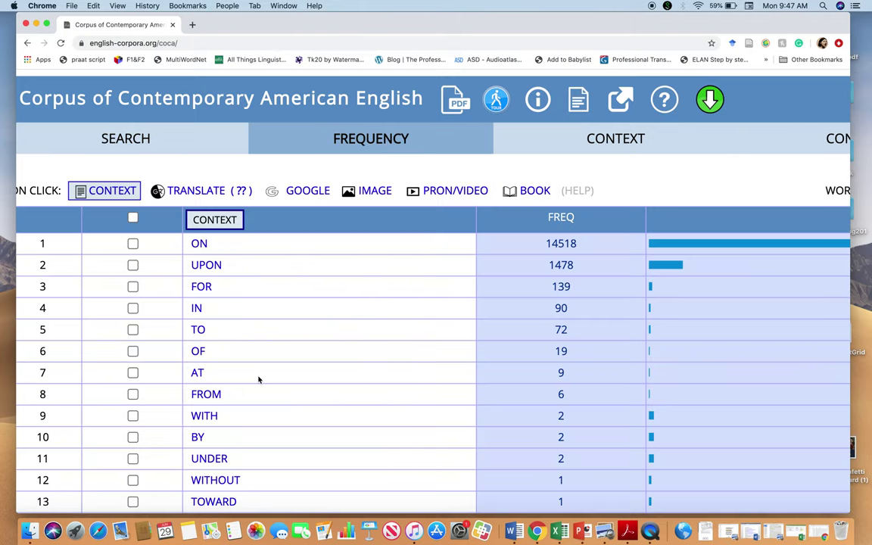
Review the prepositions after depend (ON 14518, UPON 1478, FOR 139) and return to the collocates form
{"action": "scroll", "coordinate": [255, 374], "scroll_direction": "down", "scroll_amount": 1}
{"action": "scroll", "coordinate": [231, 344], "scroll_direction": "down", "scroll_amount": 1}
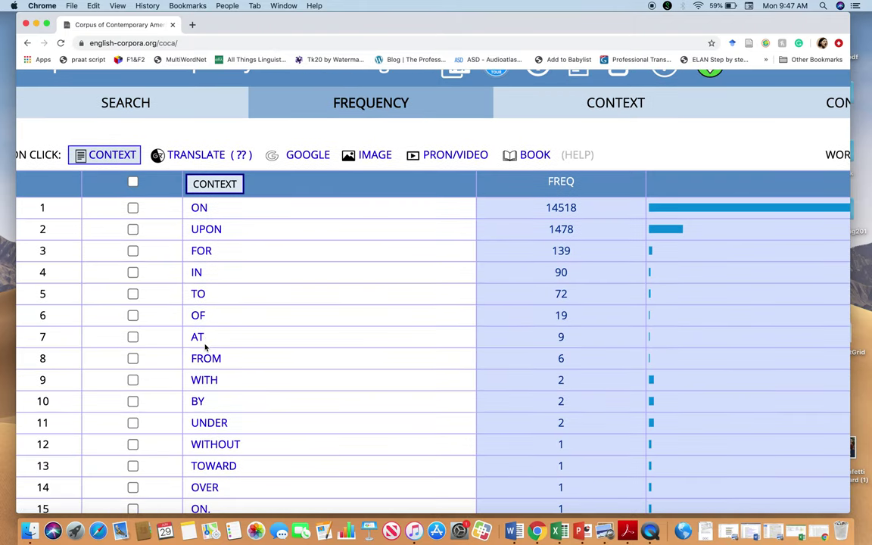
{"action": "scroll", "coordinate": [214, 389], "scroll_direction": "down", "scroll_amount": 1}
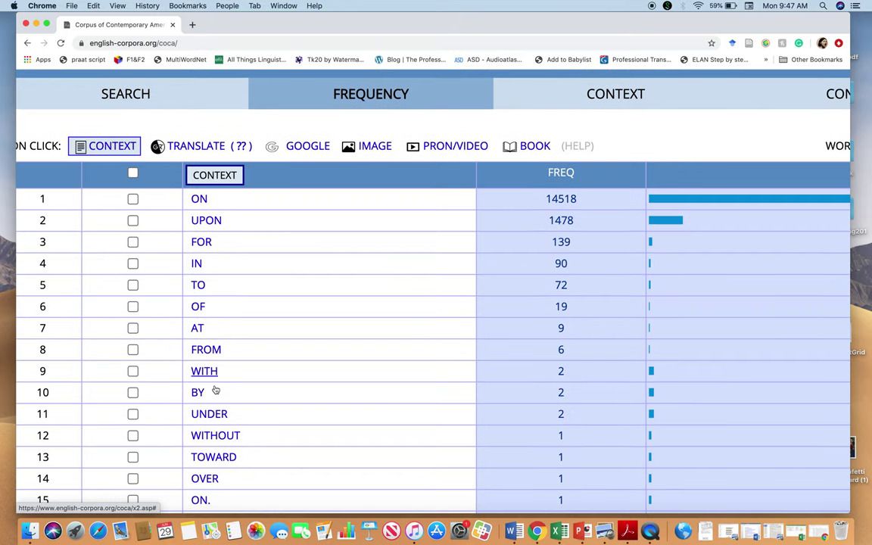
{"action": "scroll", "coordinate": [215, 389], "scroll_direction": "down", "scroll_amount": 1}
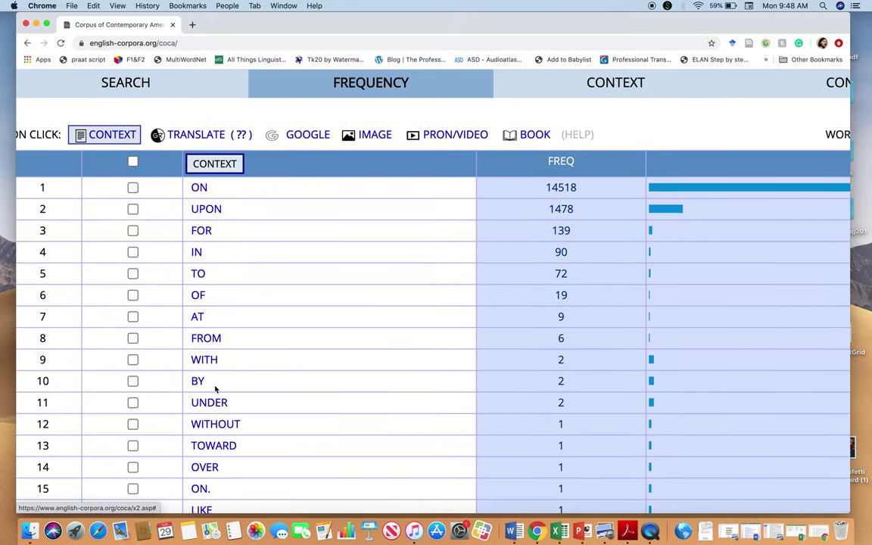
{"action": "scroll", "coordinate": [215, 389], "scroll_direction": "up", "scroll_amount": 2}
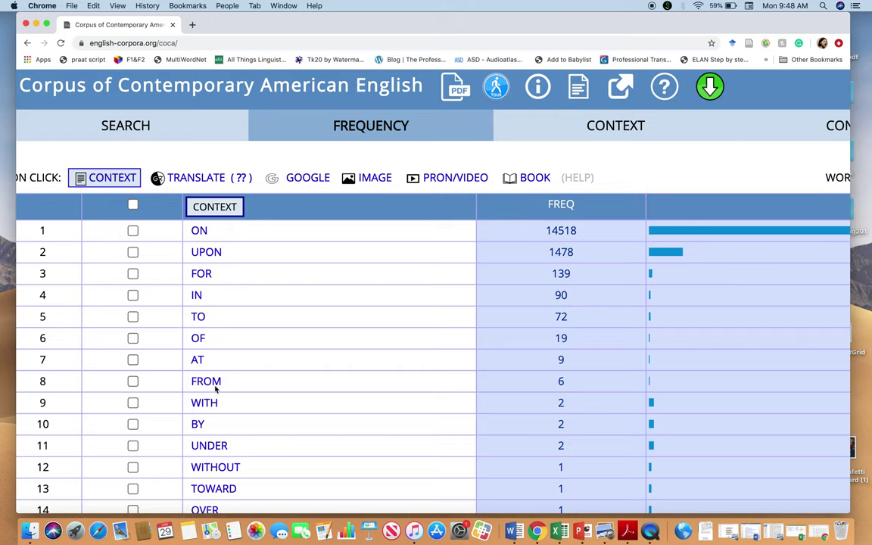
{"action": "scroll", "coordinate": [215, 389], "scroll_direction": "up", "scroll_amount": 1}
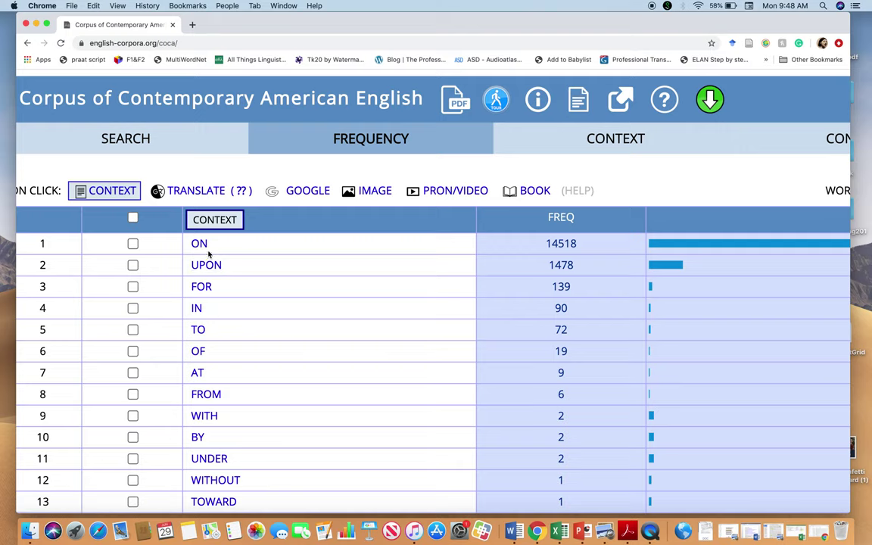
{"action": "left_click", "coordinate": [108, 129]}
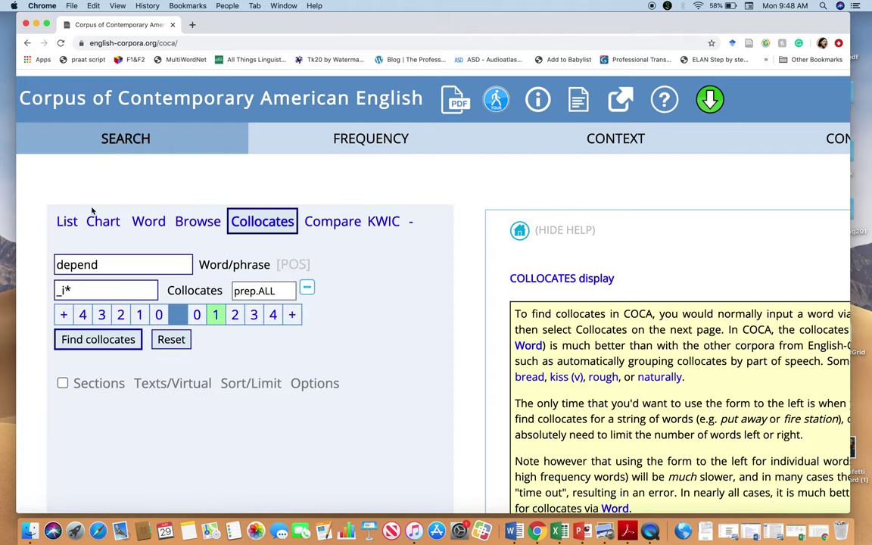
Switch back to a plain List search and clear 'depend' from the query
{"action": "left_click", "coordinate": [67, 221]}
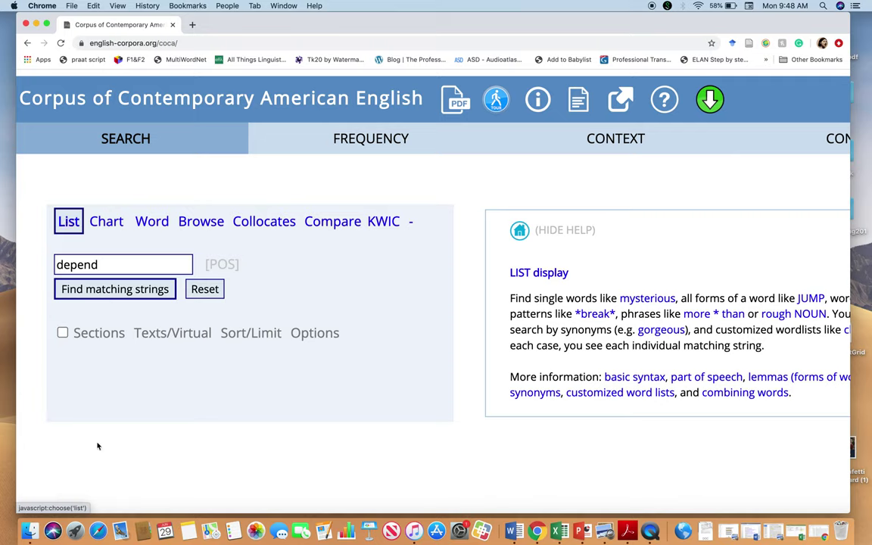
{"action": "left_click", "coordinate": [113, 267]}
{"action": "key", "text": "BackSpace"}
{"action": "key", "text": "BackSpace"}
{"action": "key", "text": "BackSpace"}
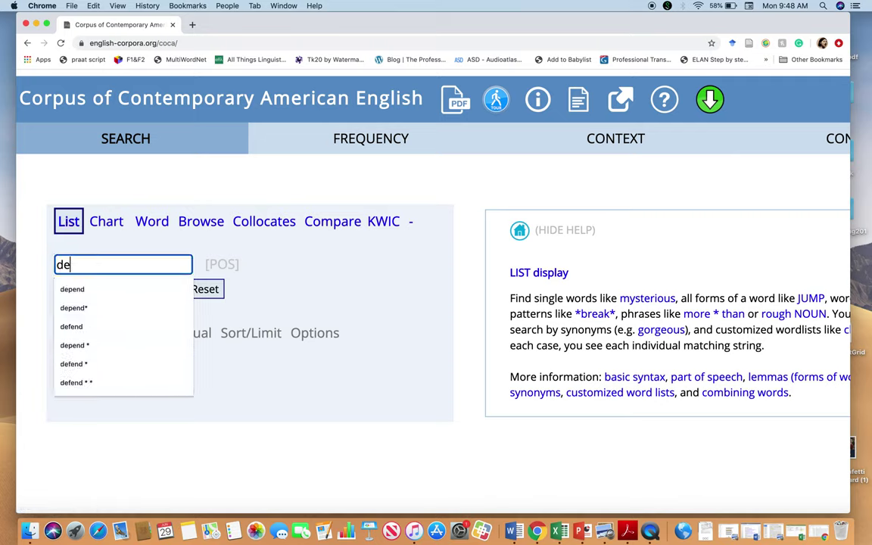
{"action": "key", "text": "BackSpace"}
{"action": "key", "text": "BackSpace"}
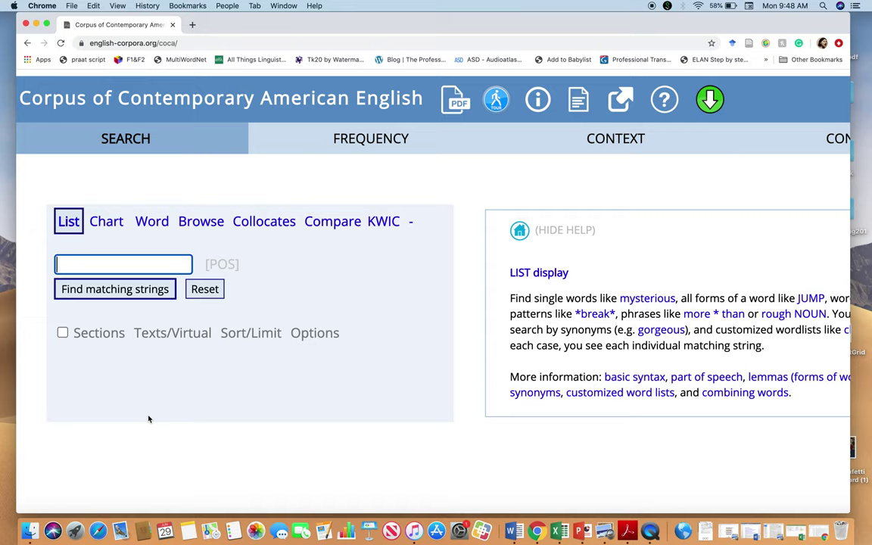
Search COCA for 'student loans', correcting the typo, to get STUDENT LOANS at 2,826
{"action": "type", "text": "stud"}
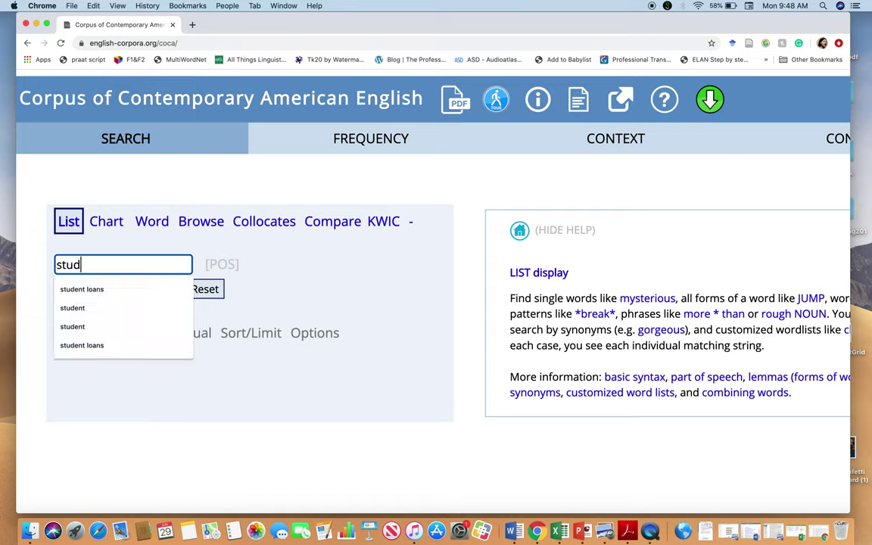
{"action": "type", "text": "ent leans"}
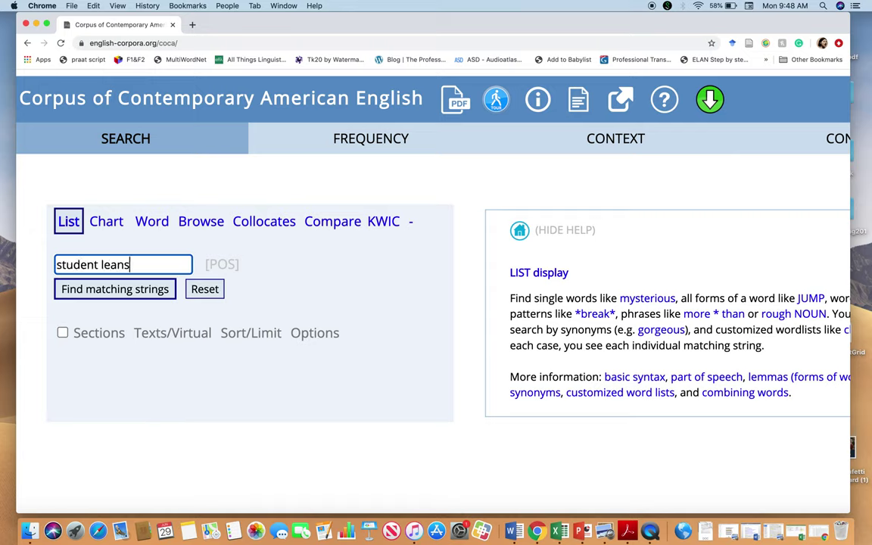
{"action": "key", "text": "BackSpace"}
{"action": "key", "text": "BackSpace"}
{"action": "key", "text": "BackSpace"}
{"action": "key", "text": "BackSpace"}
{"action": "type", "text": "oans"}
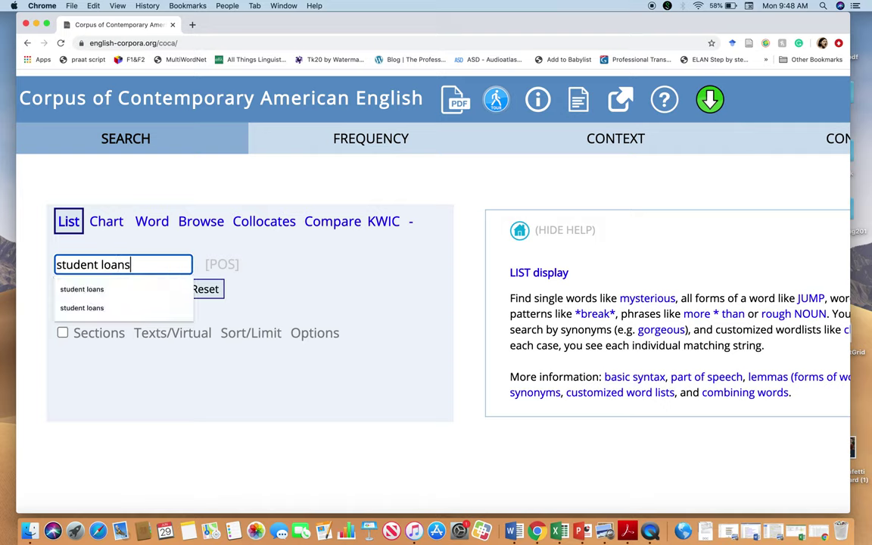
{"action": "left_click", "coordinate": [107, 290]}
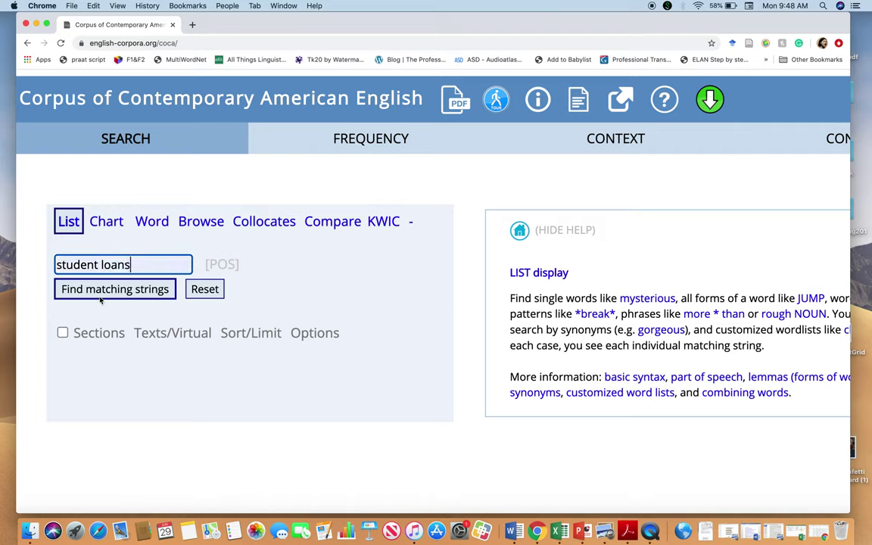
{"action": "left_click", "coordinate": [129, 295]}
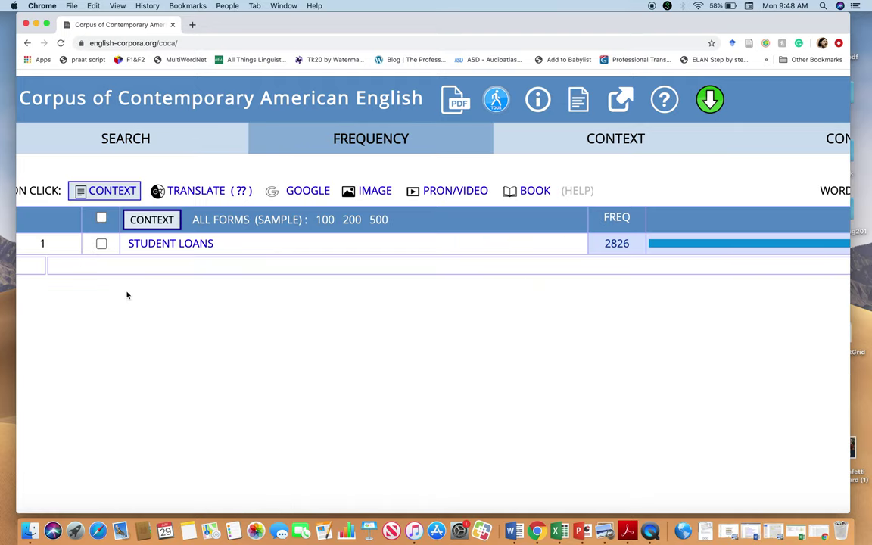
{"action": "left_click", "coordinate": [178, 244]}
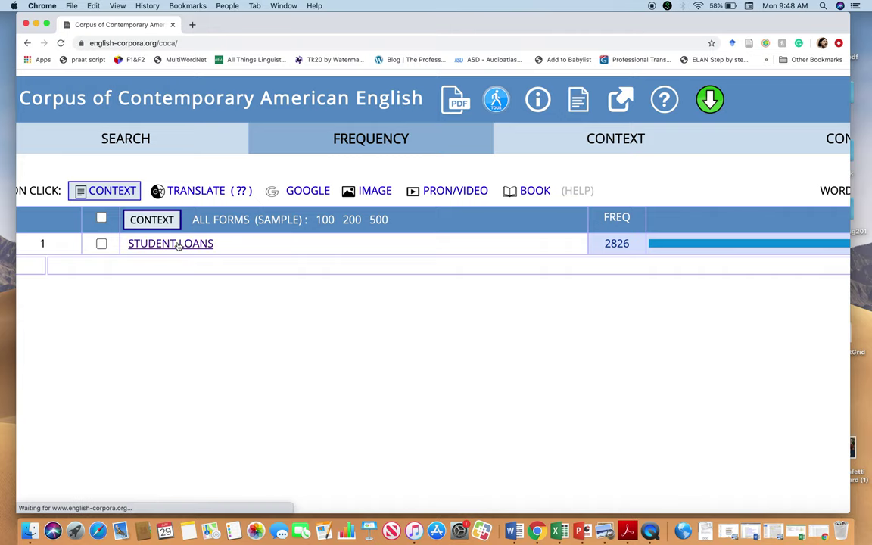
Browse the 29 pages of 'student loans' concordance lines with the phrase highlighted
{"action": "scroll", "coordinate": [363, 380], "scroll_direction": "right", "scroll_amount": 2}
{"action": "scroll", "coordinate": [364, 380], "scroll_direction": "down", "scroll_amount": 1}
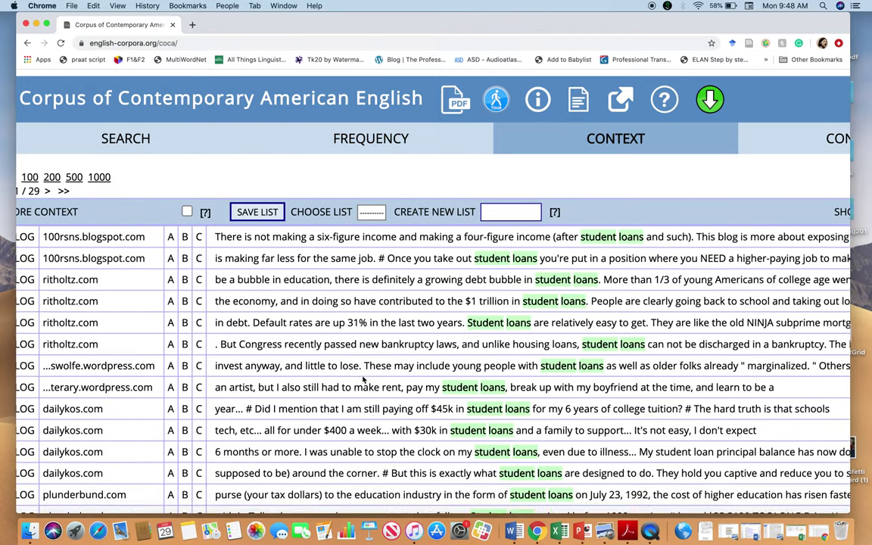
{"action": "scroll", "coordinate": [363, 380], "scroll_direction": "down", "scroll_amount": 1}
{"action": "scroll", "coordinate": [363, 376], "scroll_direction": "right", "scroll_amount": 2}
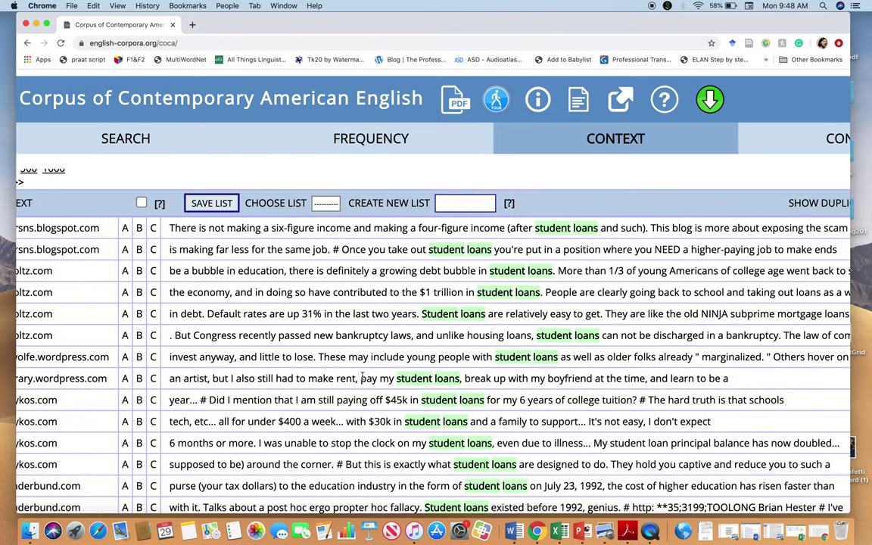
{"action": "scroll", "coordinate": [303, 333], "scroll_direction": "right", "scroll_amount": 1}
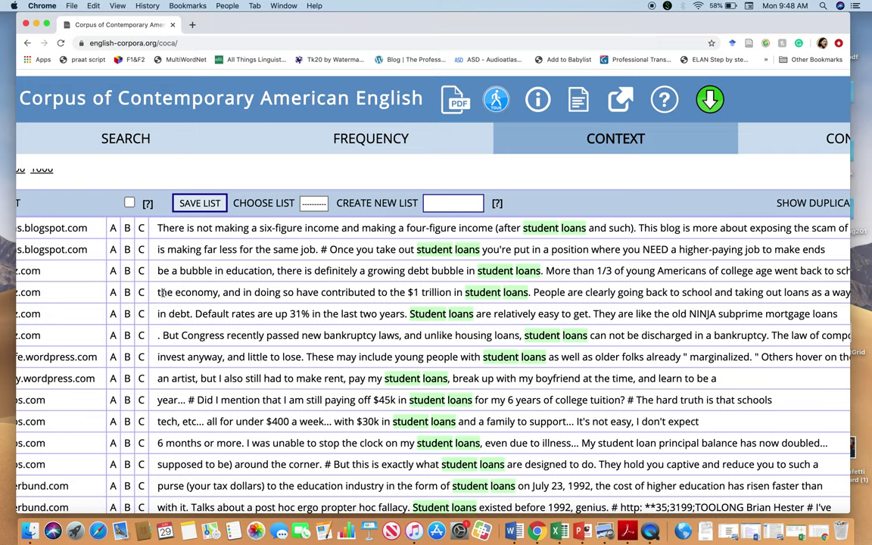
{"action": "scroll", "coordinate": [303, 303], "scroll_direction": "down", "scroll_amount": 1}
{"action": "scroll", "coordinate": [303, 303], "scroll_direction": "right", "scroll_amount": 1}
{"action": "scroll", "coordinate": [317, 303], "scroll_direction": "up", "scroll_amount": 5}
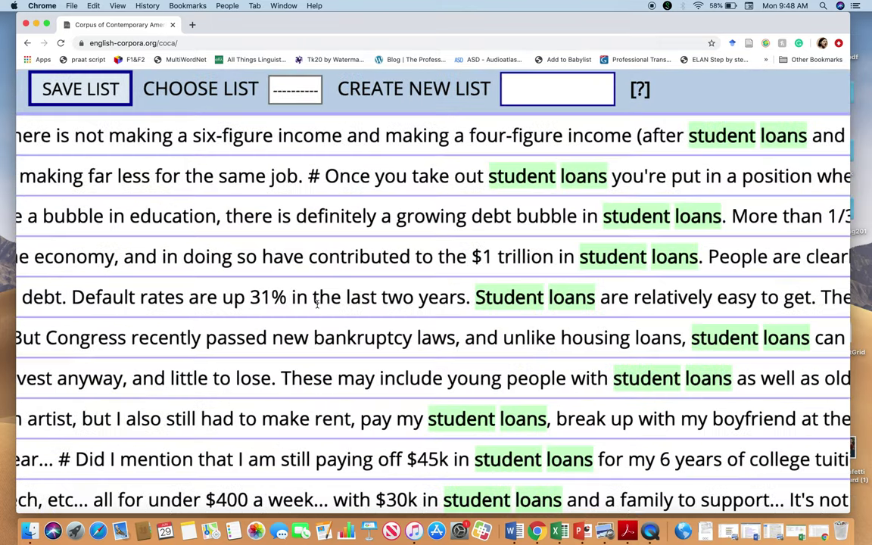
{"action": "scroll", "coordinate": [333, 379], "scroll_direction": "right", "scroll_amount": 2}
{"action": "scroll", "coordinate": [348, 439], "scroll_direction": "right", "scroll_amount": 2}
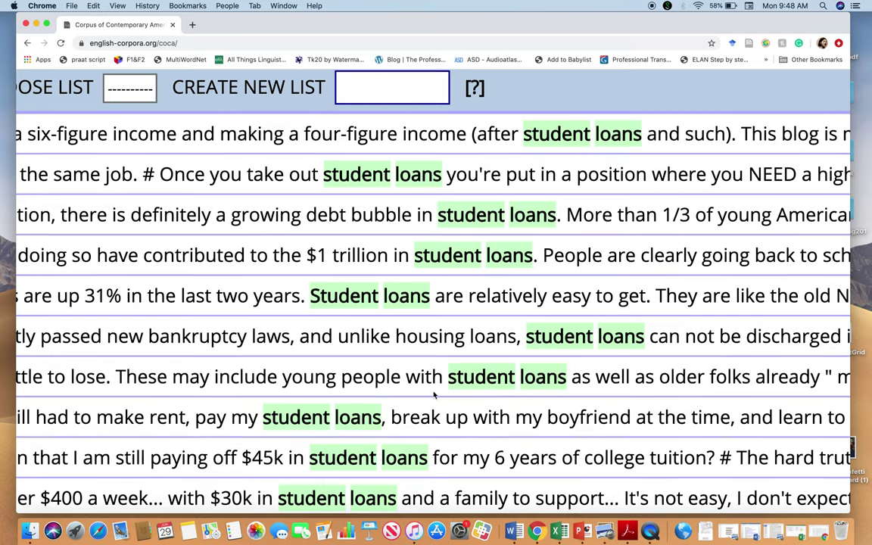
{"action": "scroll", "coordinate": [435, 393], "scroll_direction": "down", "scroll_amount": 2}
{"action": "scroll", "coordinate": [454, 379], "scroll_direction": "down", "scroll_amount": 2}
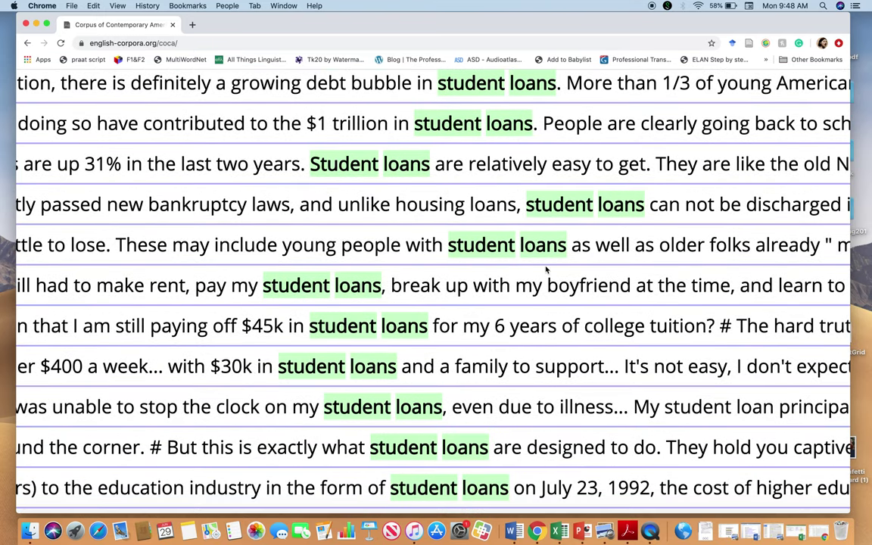
{"action": "scroll", "coordinate": [545, 269], "scroll_direction": "right", "scroll_amount": 2}
{"action": "scroll", "coordinate": [549, 271], "scroll_direction": "right", "scroll_amount": 2}
{"action": "scroll", "coordinate": [227, 295], "scroll_direction": "left", "scroll_amount": 2}
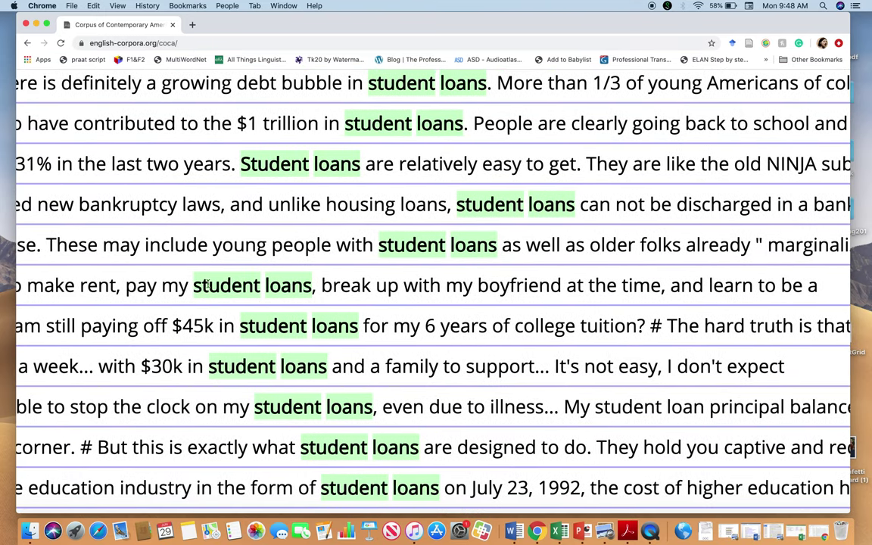
{"action": "scroll", "coordinate": [189, 283], "scroll_direction": "down", "scroll_amount": 1}
{"action": "scroll", "coordinate": [121, 282], "scroll_direction": "left", "scroll_amount": 2}
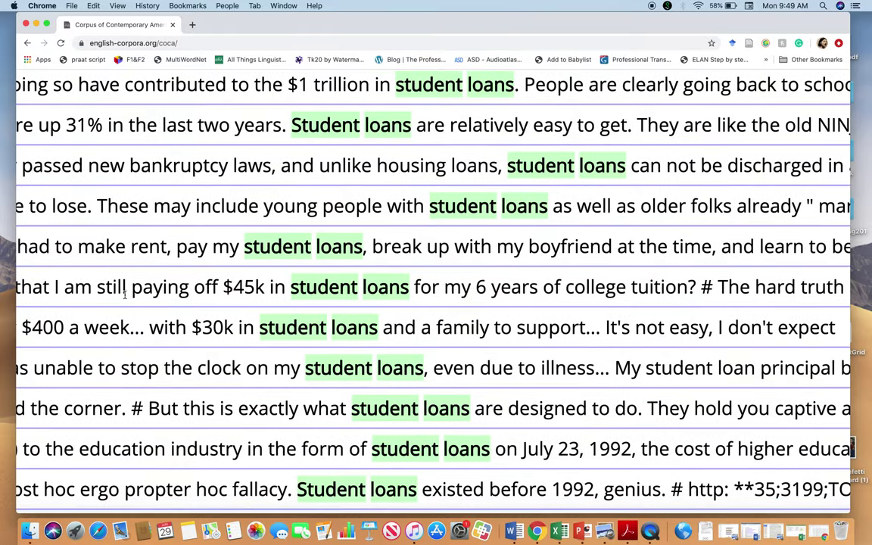
{"action": "scroll", "coordinate": [340, 294], "scroll_direction": "down", "scroll_amount": 3}
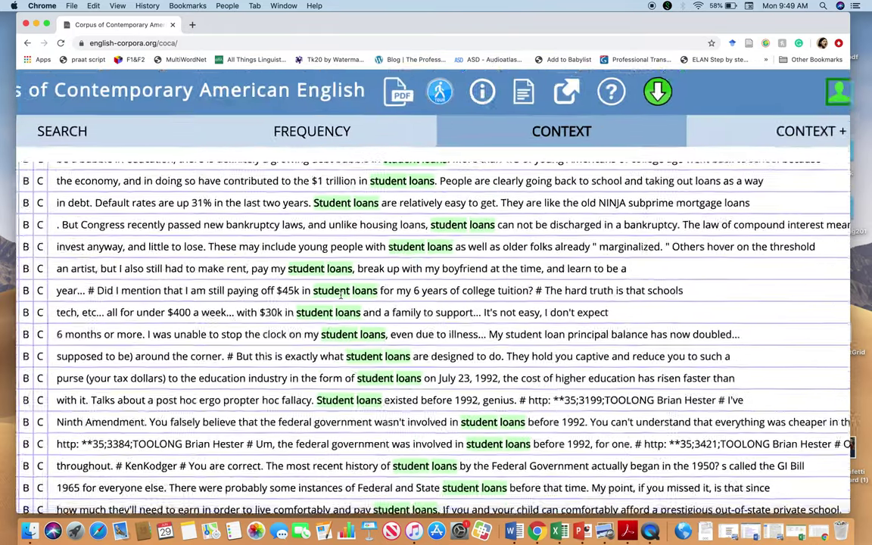
{"action": "scroll", "coordinate": [340, 294], "scroll_direction": "down", "scroll_amount": 2}
{"action": "scroll", "coordinate": [340, 295], "scroll_direction": "left", "scroll_amount": 3}
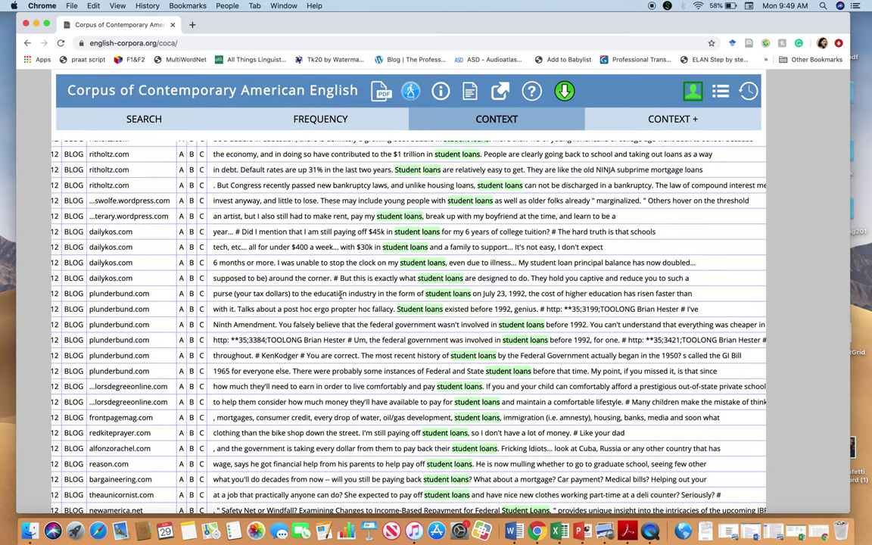
{"action": "scroll", "coordinate": [255, 321], "scroll_direction": "up", "scroll_amount": 5}
{"action": "scroll", "coordinate": [254, 320], "scroll_direction": "up", "scroll_amount": 1}
{"action": "scroll", "coordinate": [254, 321], "scroll_direction": "left", "scroll_amount": 2}
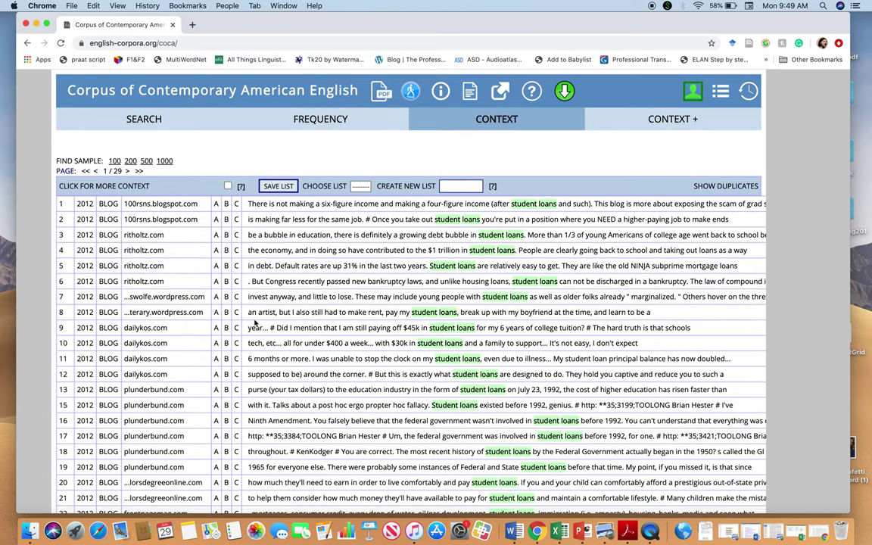
Set the 'student loans' search to KWIC display, trying L/R sorts and then clearing them
{"action": "left_click", "coordinate": [144, 120]}
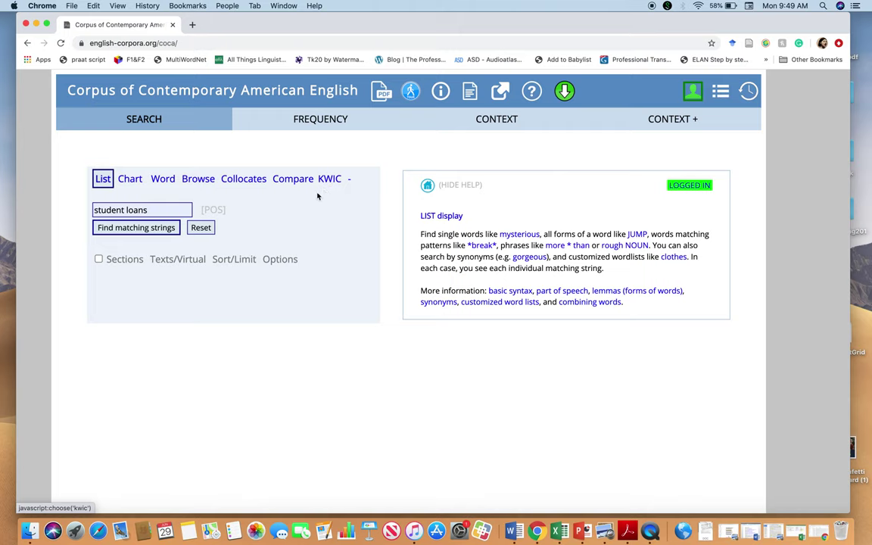
{"action": "left_click", "coordinate": [330, 181]}
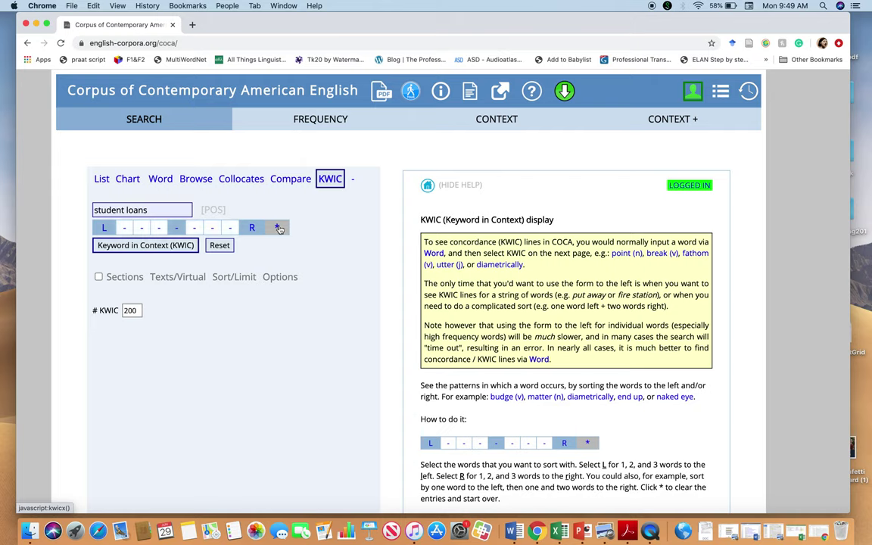
{"action": "left_click", "coordinate": [253, 228]}
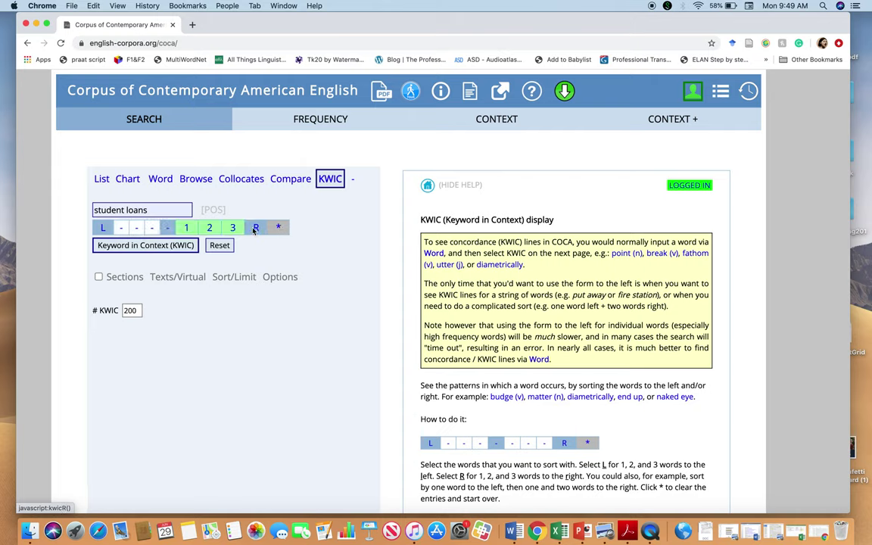
{"action": "left_click", "coordinate": [103, 227]}
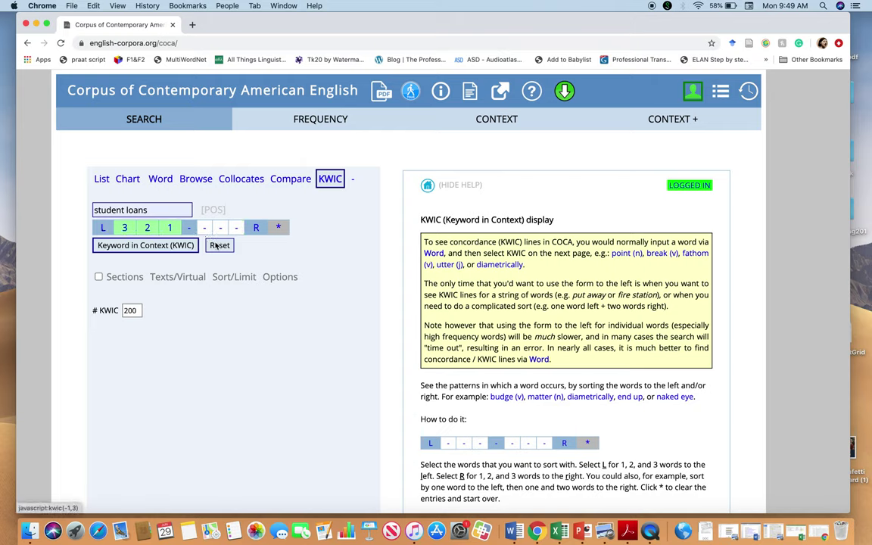
{"action": "left_click", "coordinate": [256, 228]}
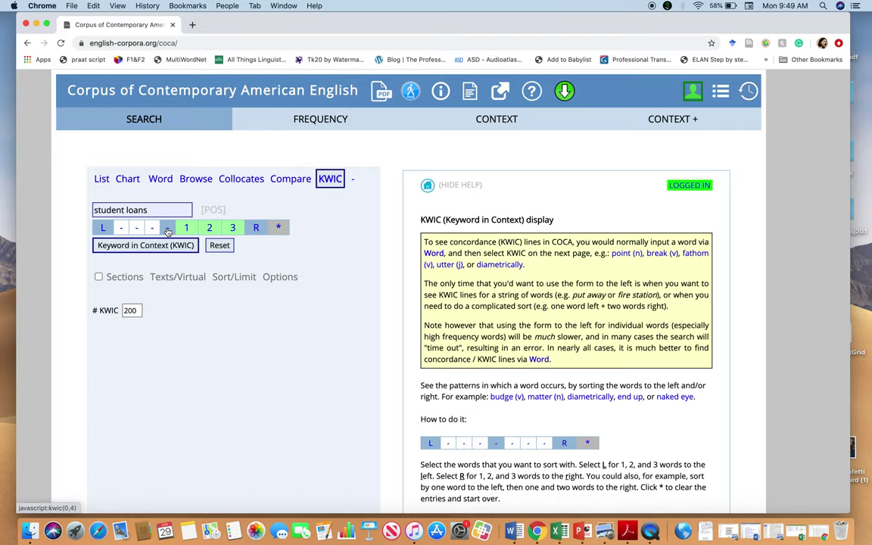
{"action": "left_click", "coordinate": [256, 228]}
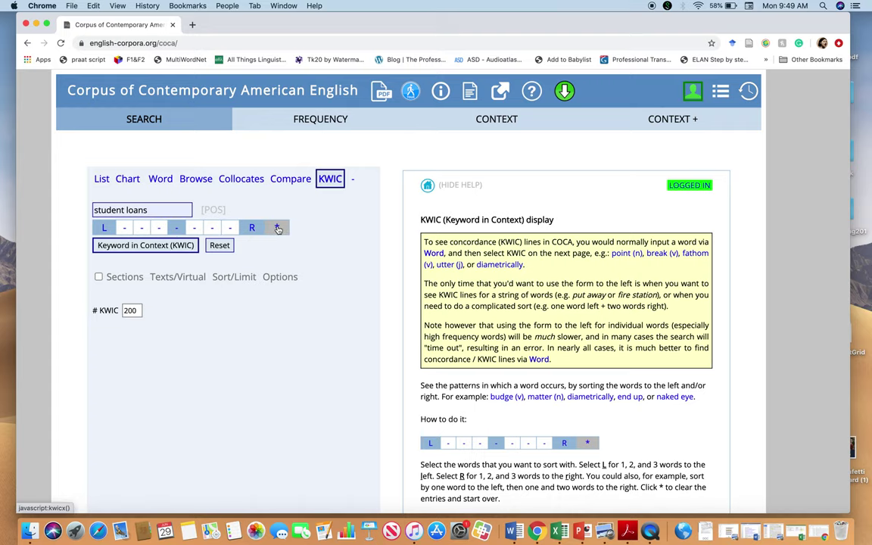
{"action": "scroll", "coordinate": [222, 353], "scroll_direction": "down", "scroll_amount": 1}
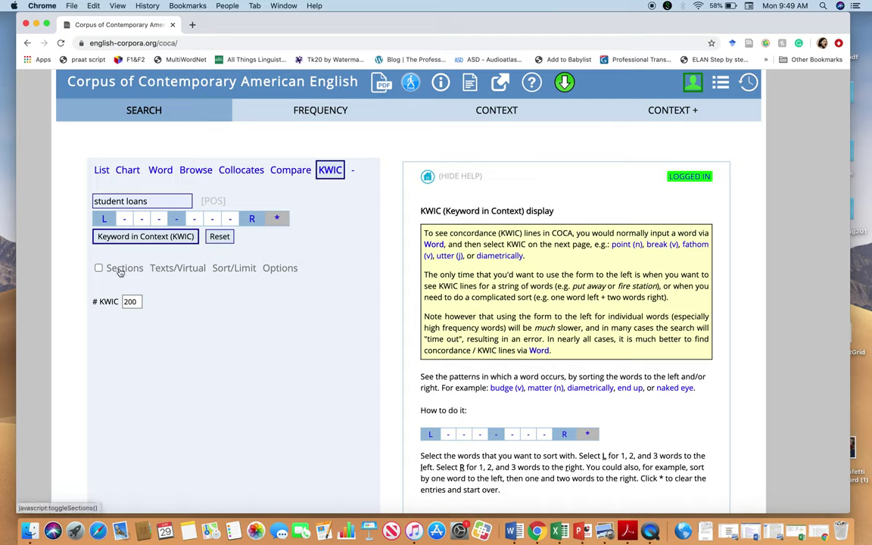
Show the section filters and restrict Sections list 1 to COCA's 2015–2019 texts
{"action": "left_click", "coordinate": [121, 268]}
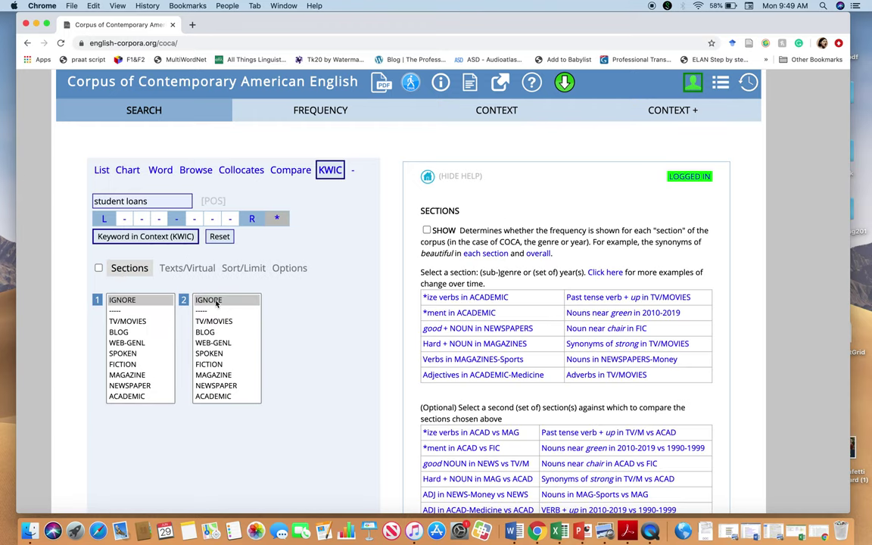
{"action": "scroll", "coordinate": [128, 355], "scroll_direction": "down", "scroll_amount": 3}
{"action": "scroll", "coordinate": [128, 365], "scroll_direction": "down", "scroll_amount": 3}
{"action": "scroll", "coordinate": [129, 365], "scroll_direction": "down", "scroll_amount": 2}
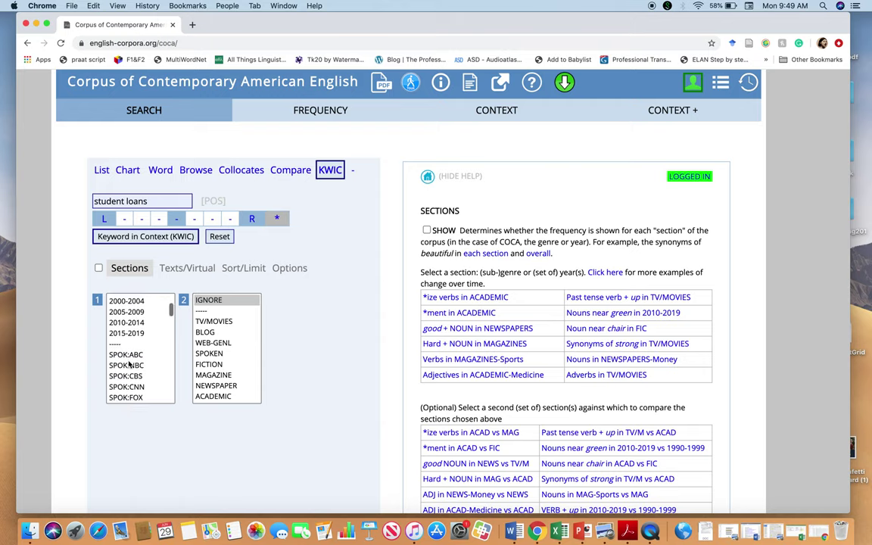
{"action": "scroll", "coordinate": [128, 364], "scroll_direction": "down", "scroll_amount": 1}
{"action": "scroll", "coordinate": [129, 365], "scroll_direction": "down", "scroll_amount": 2}
{"action": "scroll", "coordinate": [129, 365], "scroll_direction": "down", "scroll_amount": 2}
{"action": "scroll", "coordinate": [129, 365], "scroll_direction": "down", "scroll_amount": 2}
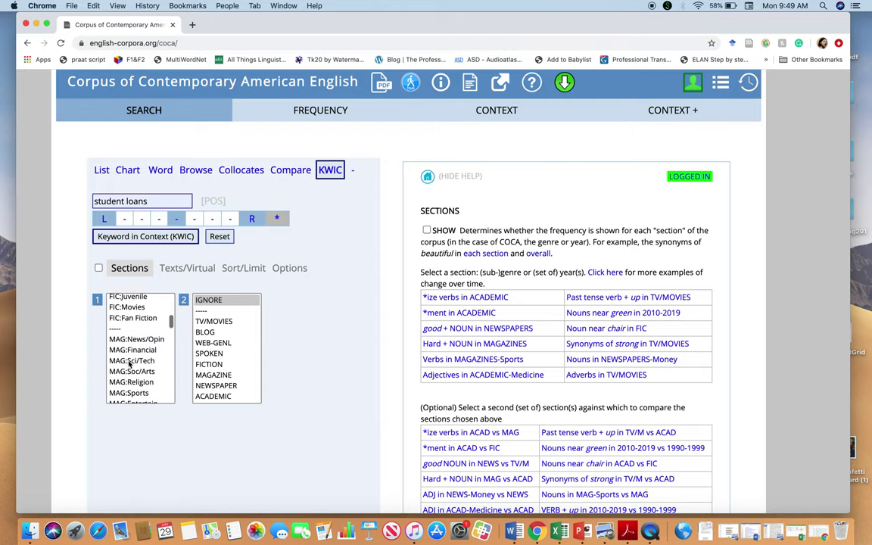
{"action": "scroll", "coordinate": [129, 365], "scroll_direction": "down", "scroll_amount": 2}
{"action": "scroll", "coordinate": [129, 365], "scroll_direction": "down", "scroll_amount": 2}
{"action": "scroll", "coordinate": [129, 364], "scroll_direction": "down", "scroll_amount": 2}
{"action": "scroll", "coordinate": [129, 365], "scroll_direction": "down", "scroll_amount": 2}
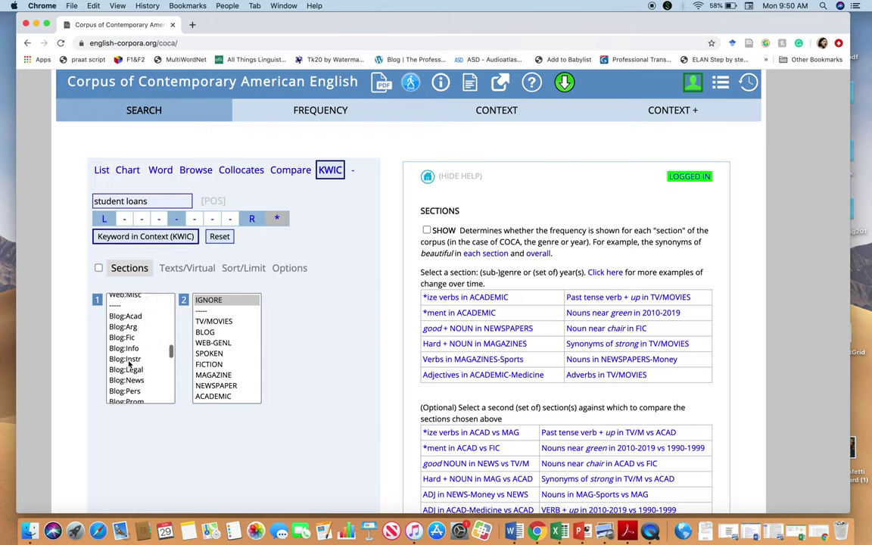
{"action": "scroll", "coordinate": [128, 364], "scroll_direction": "down", "scroll_amount": 2}
{"action": "scroll", "coordinate": [129, 364], "scroll_direction": "down", "scroll_amount": 2}
{"action": "scroll", "coordinate": [128, 365], "scroll_direction": "down", "scroll_amount": 2}
{"action": "scroll", "coordinate": [128, 365], "scroll_direction": "down", "scroll_amount": 2}
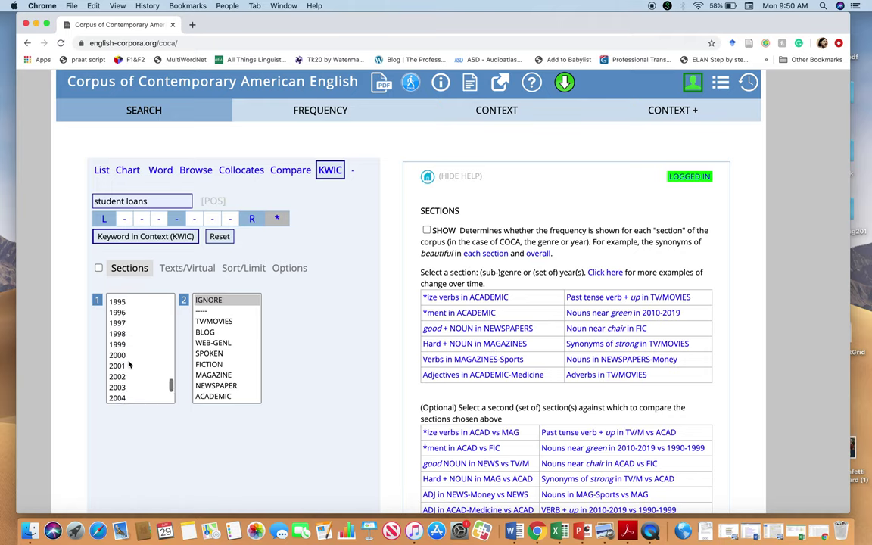
{"action": "scroll", "coordinate": [129, 365], "scroll_direction": "down", "scroll_amount": 2}
{"action": "scroll", "coordinate": [129, 365], "scroll_direction": "down", "scroll_amount": 2}
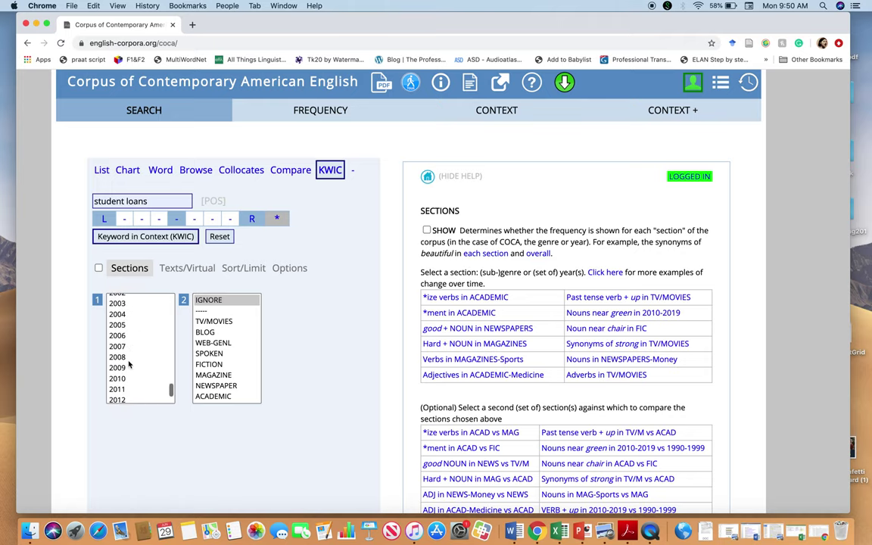
{"action": "scroll", "coordinate": [128, 365], "scroll_direction": "down", "scroll_amount": 2}
{"action": "scroll", "coordinate": [129, 365], "scroll_direction": "up", "scroll_amount": 3}
{"action": "scroll", "coordinate": [128, 365], "scroll_direction": "up", "scroll_amount": 5}
{"action": "scroll", "coordinate": [128, 362], "scroll_direction": "up", "scroll_amount": 3}
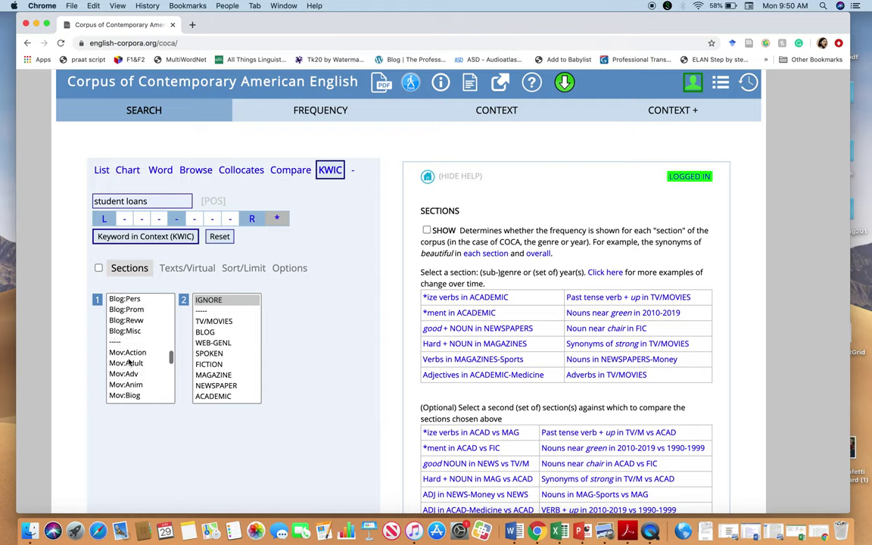
{"action": "scroll", "coordinate": [129, 362], "scroll_direction": "up", "scroll_amount": 3}
{"action": "scroll", "coordinate": [128, 361], "scroll_direction": "up", "scroll_amount": 2}
{"action": "scroll", "coordinate": [129, 362], "scroll_direction": "down", "scroll_amount": 1}
{"action": "scroll", "coordinate": [128, 363], "scroll_direction": "down", "scroll_amount": 2}
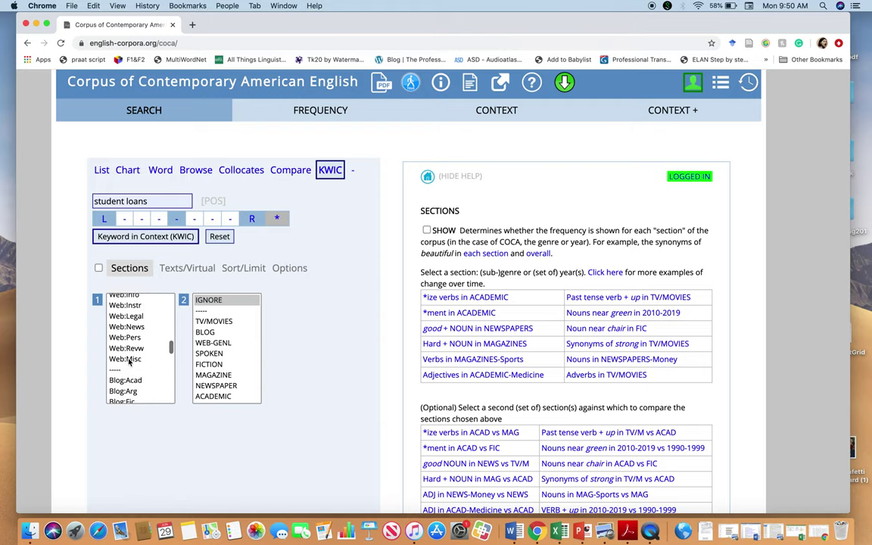
{"action": "scroll", "coordinate": [129, 363], "scroll_direction": "up", "scroll_amount": 2}
{"action": "scroll", "coordinate": [129, 362], "scroll_direction": "up", "scroll_amount": 5}
{"action": "scroll", "coordinate": [129, 362], "scroll_direction": "up", "scroll_amount": 5}
{"action": "scroll", "coordinate": [127, 356], "scroll_direction": "up", "scroll_amount": 4}
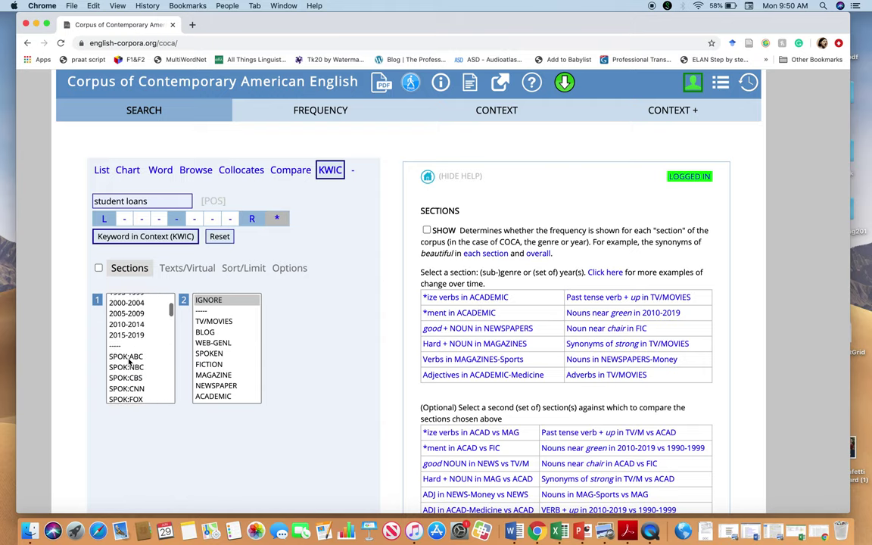
{"action": "left_click", "coordinate": [123, 336]}
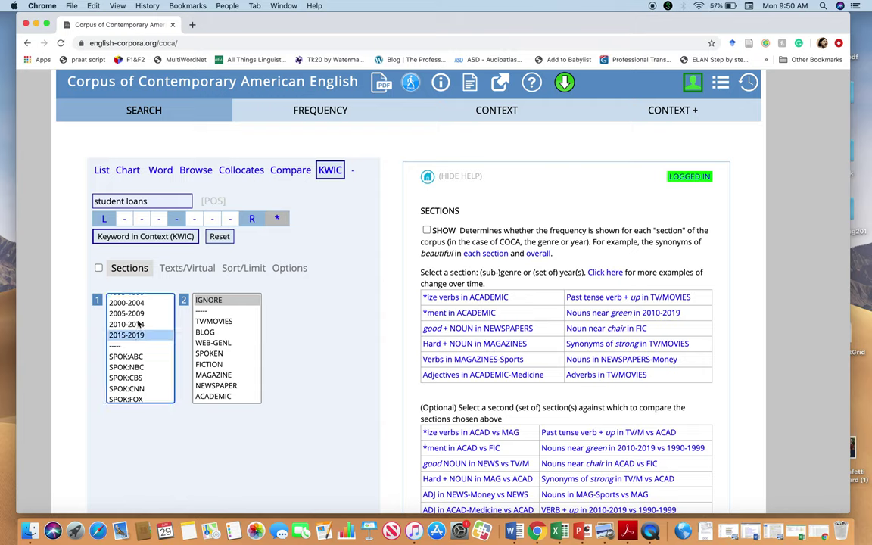
{"action": "left_click", "coordinate": [345, 336]}
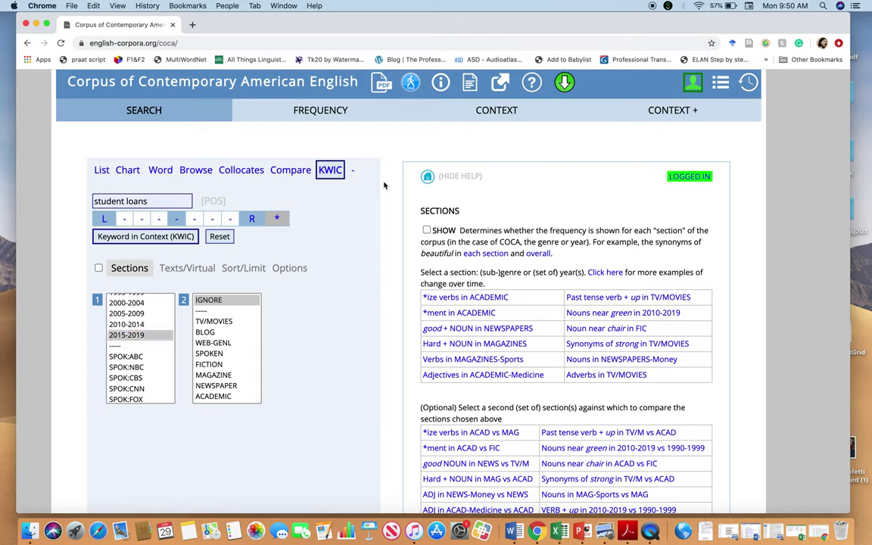
Run the KWIC search and read the 'student loans' lines sorted by following words
{"action": "left_click", "coordinate": [134, 236]}
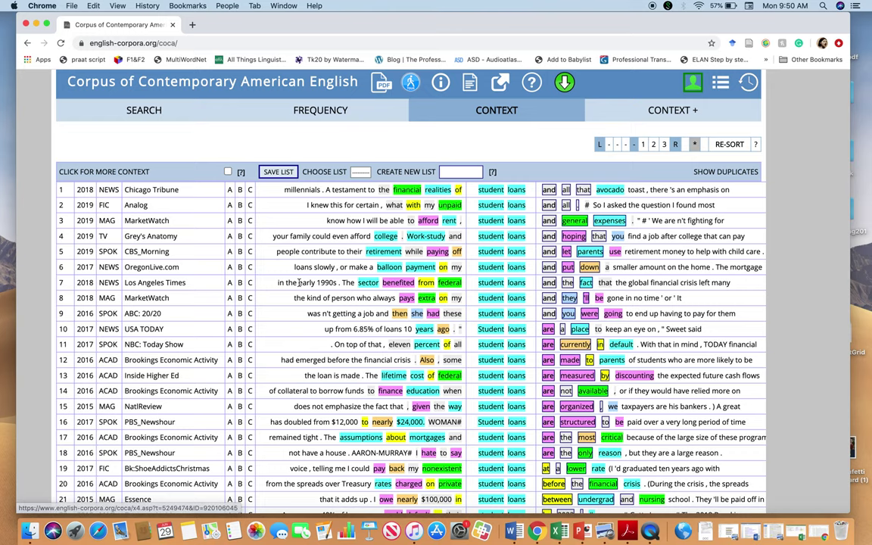
{"action": "scroll", "coordinate": [298, 282], "scroll_direction": "right", "scroll_amount": 2}
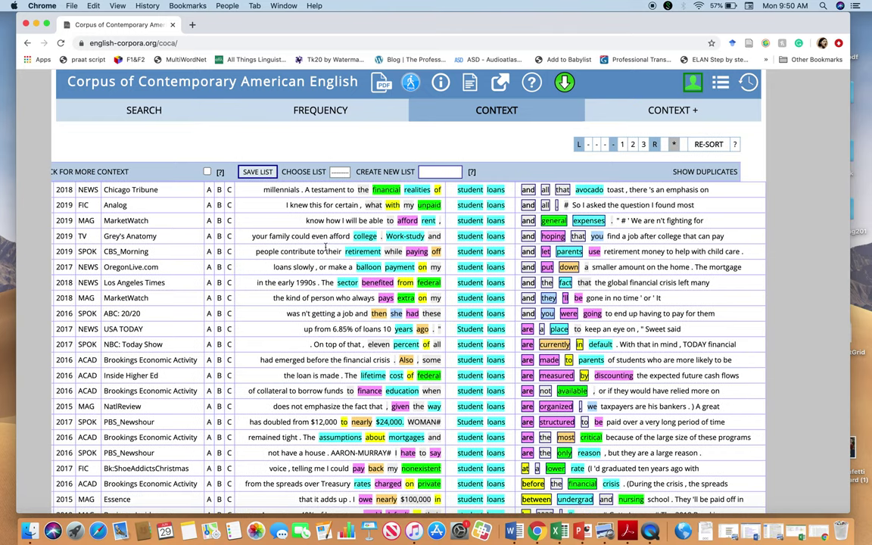
{"action": "scroll", "coordinate": [513, 200], "scroll_direction": "down", "scroll_amount": 2}
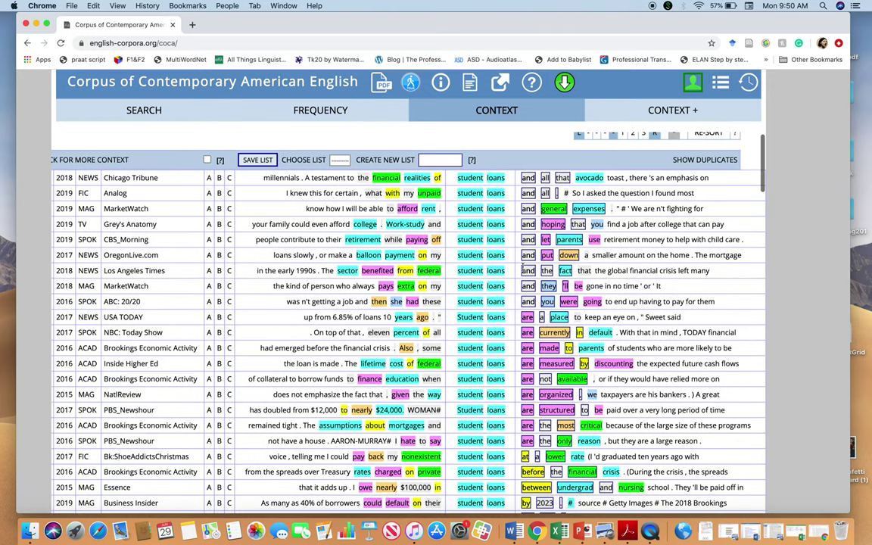
{"action": "scroll", "coordinate": [522, 267], "scroll_direction": "up", "scroll_amount": 2}
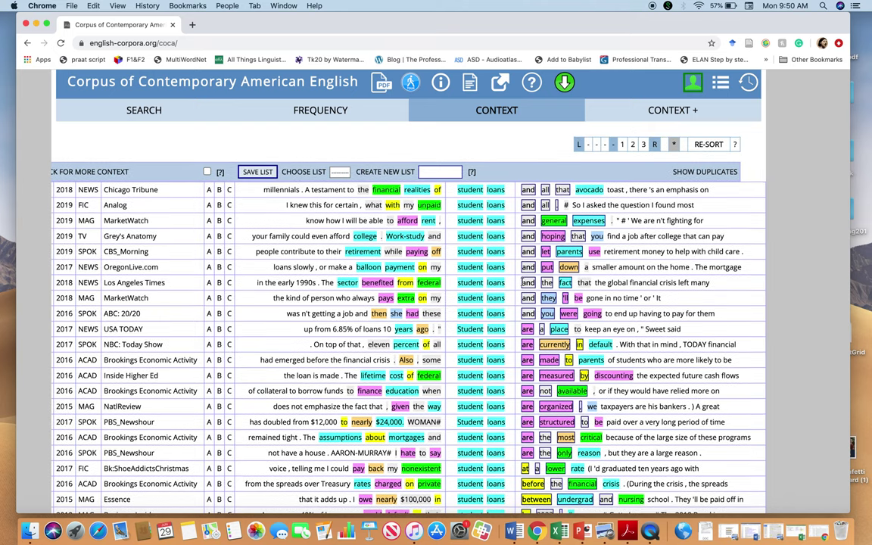
{"action": "scroll", "coordinate": [524, 282], "scroll_direction": "down", "scroll_amount": 1}
{"action": "scroll", "coordinate": [484, 318], "scroll_direction": "down", "scroll_amount": 2}
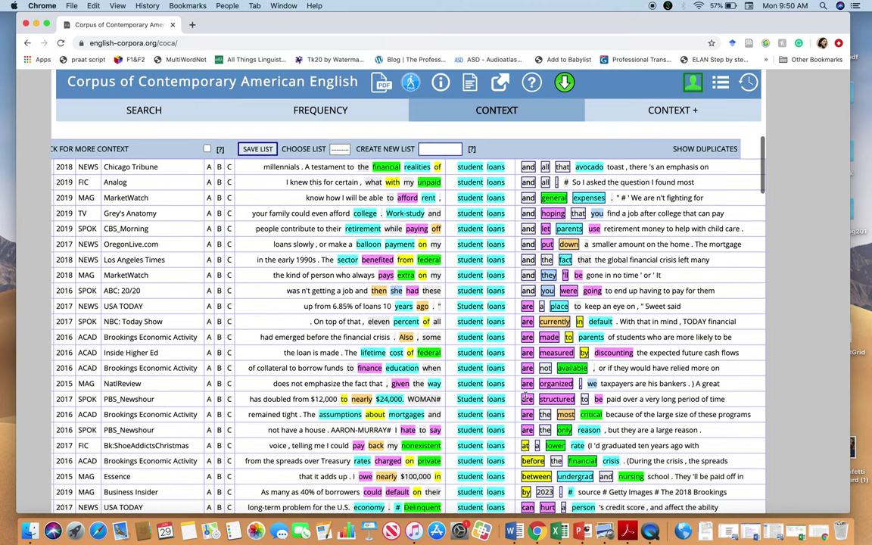
{"action": "scroll", "coordinate": [525, 397], "scroll_direction": "down", "scroll_amount": 2}
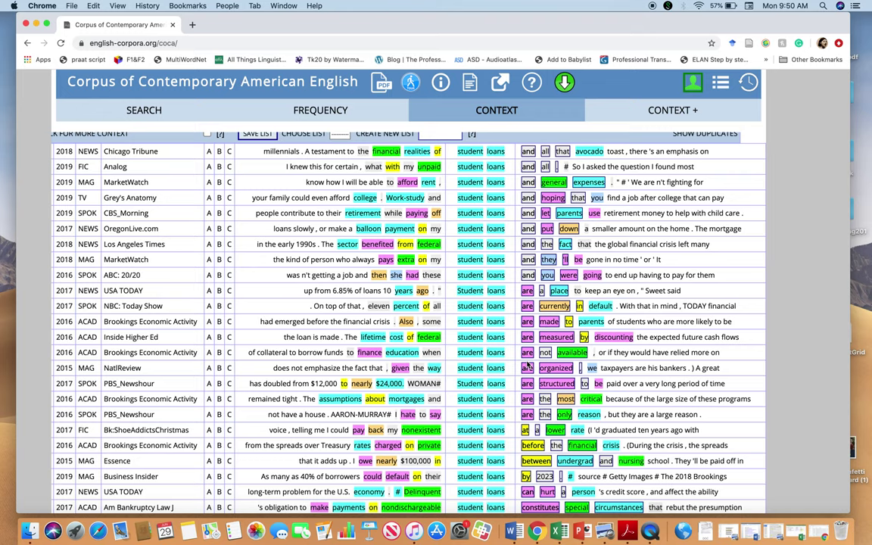
{"action": "scroll", "coordinate": [527, 366], "scroll_direction": "down", "scroll_amount": 4}
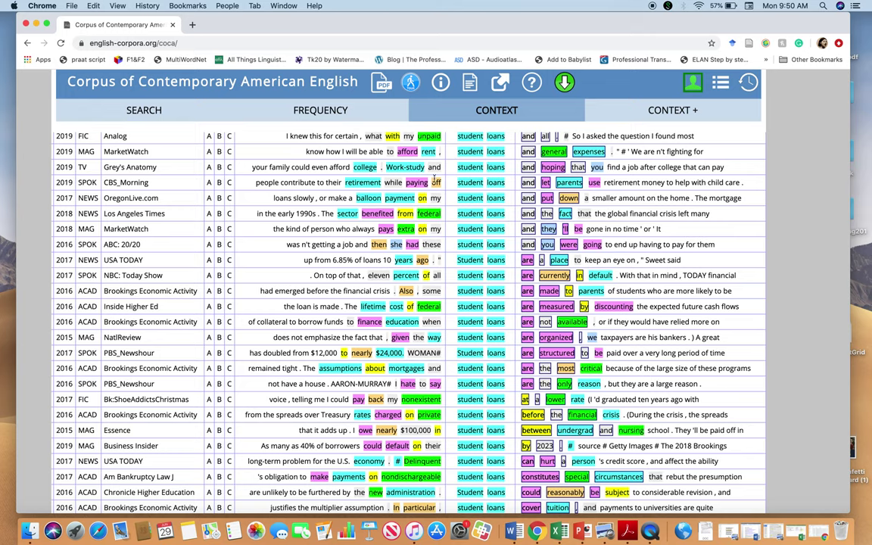
{"action": "scroll", "coordinate": [434, 179], "scroll_direction": "up", "scroll_amount": 3}
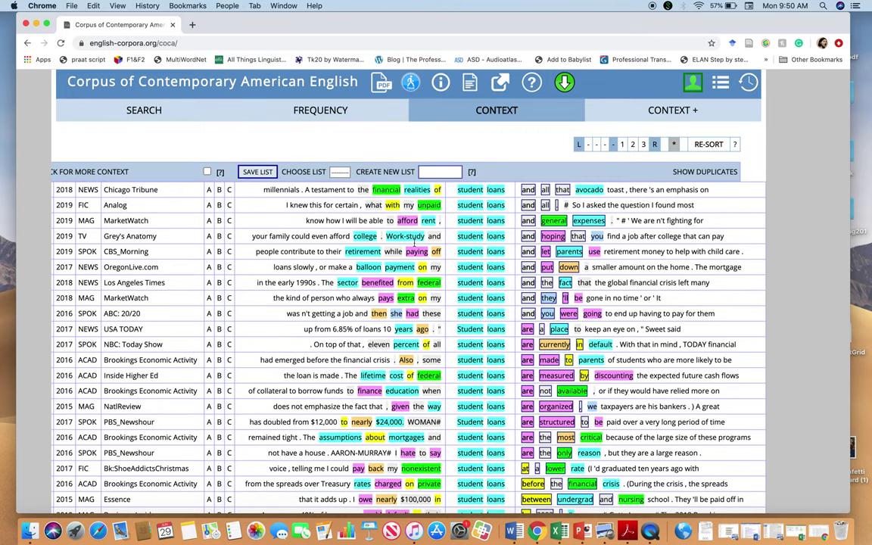
{"action": "scroll", "coordinate": [411, 251], "scroll_direction": "down", "scroll_amount": 1}
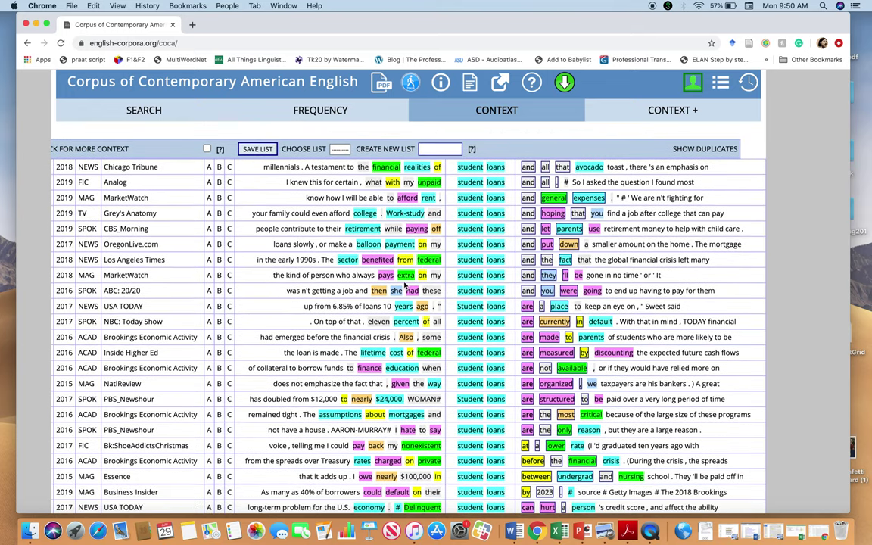
{"action": "scroll", "coordinate": [406, 286], "scroll_direction": "down", "scroll_amount": 2}
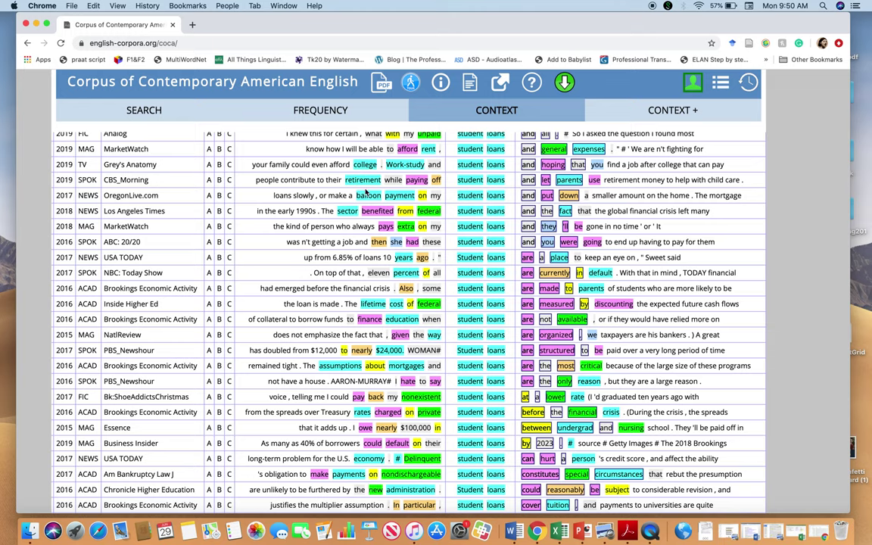
{"action": "scroll", "coordinate": [366, 194], "scroll_direction": "down", "scroll_amount": 2}
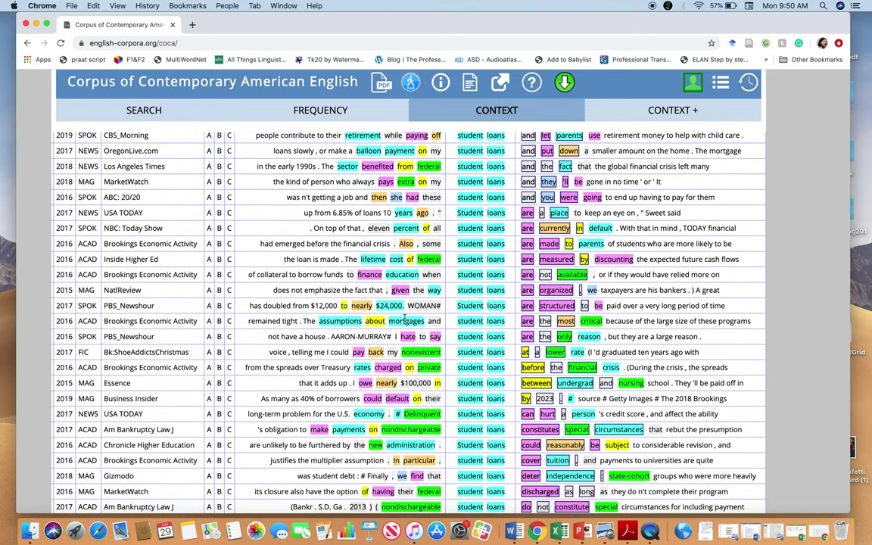
{"action": "scroll", "coordinate": [404, 317], "scroll_direction": "down", "scroll_amount": 1}
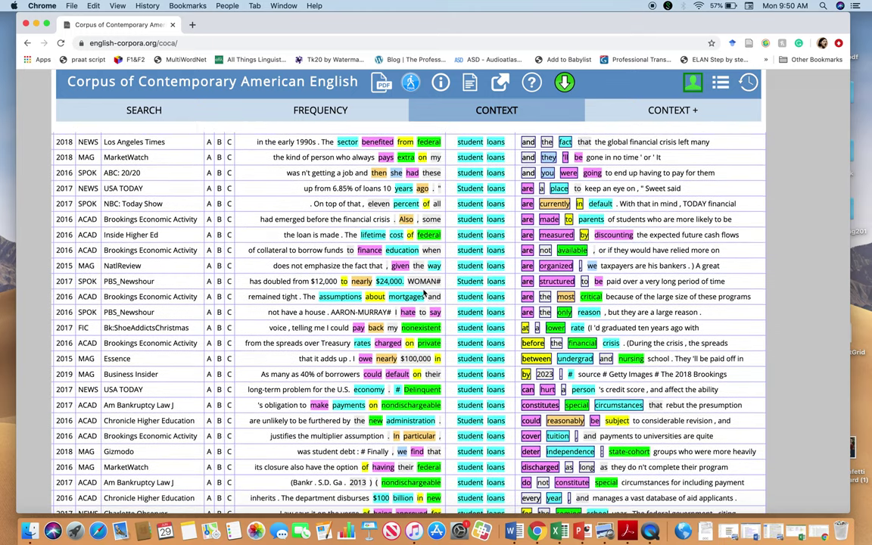
{"action": "scroll", "coordinate": [424, 293], "scroll_direction": "down", "scroll_amount": 1}
{"action": "scroll", "coordinate": [424, 292], "scroll_direction": "down", "scroll_amount": 1}
{"action": "scroll", "coordinate": [424, 288], "scroll_direction": "down", "scroll_amount": 3}
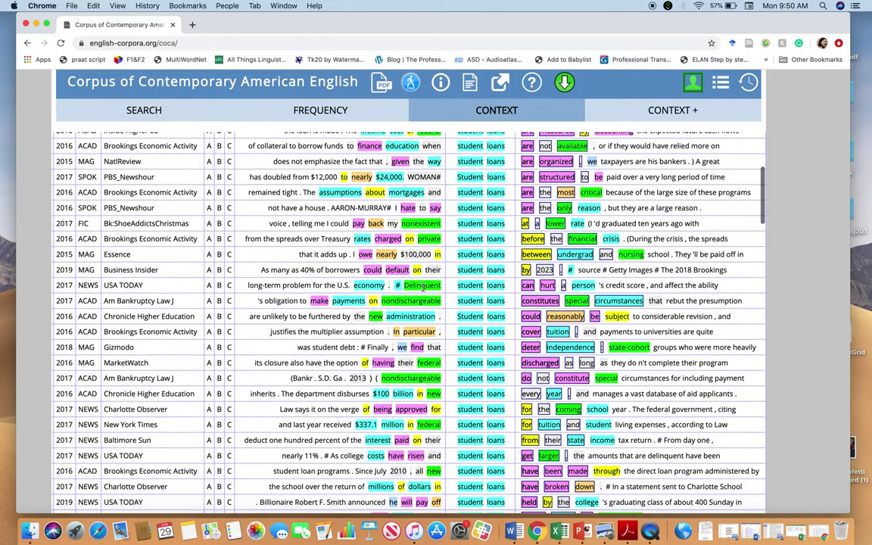
{"action": "scroll", "coordinate": [423, 288], "scroll_direction": "down", "scroll_amount": 1}
{"action": "scroll", "coordinate": [352, 376], "scroll_direction": "down", "scroll_amount": 2}
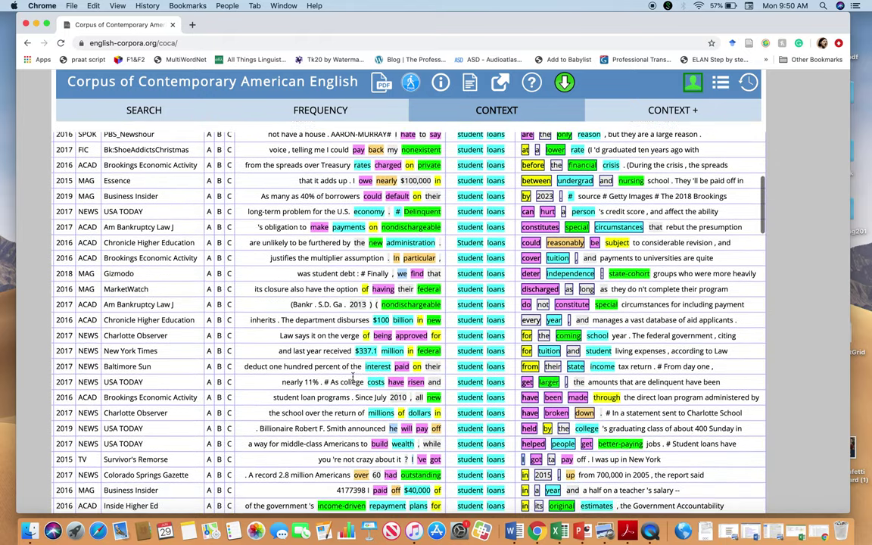
{"action": "scroll", "coordinate": [353, 376], "scroll_direction": "down", "scroll_amount": 1}
{"action": "scroll", "coordinate": [353, 376], "scroll_direction": "down", "scroll_amount": 1}
{"action": "scroll", "coordinate": [353, 376], "scroll_direction": "down", "scroll_amount": 2}
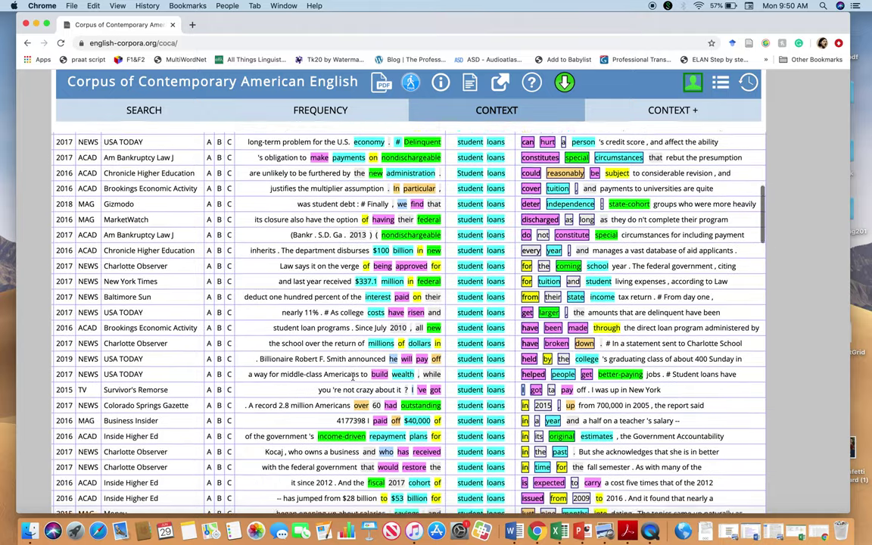
{"action": "scroll", "coordinate": [352, 376], "scroll_direction": "down", "scroll_amount": 1}
{"action": "scroll", "coordinate": [352, 376], "scroll_direction": "up", "scroll_amount": 3}
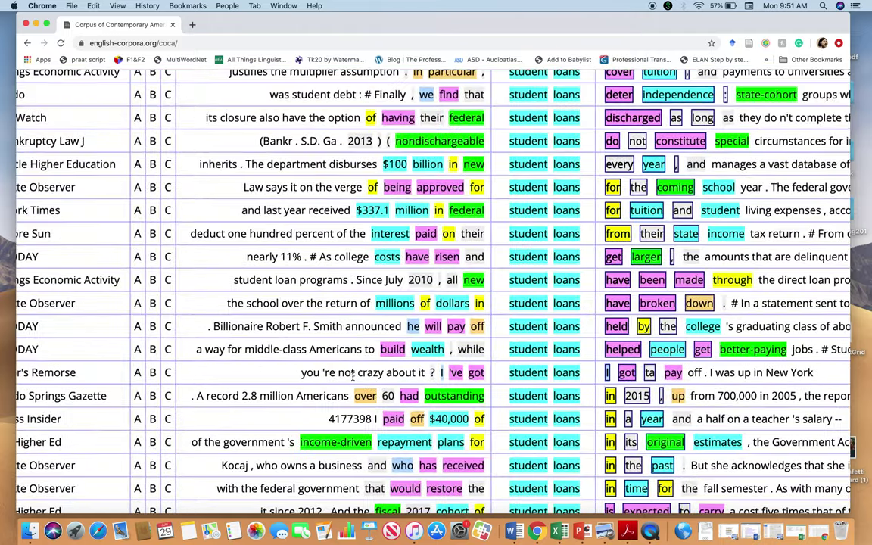
{"action": "scroll", "coordinate": [353, 376], "scroll_direction": "right", "scroll_amount": 2}
{"action": "scroll", "coordinate": [352, 377], "scroll_direction": "down", "scroll_amount": 1}
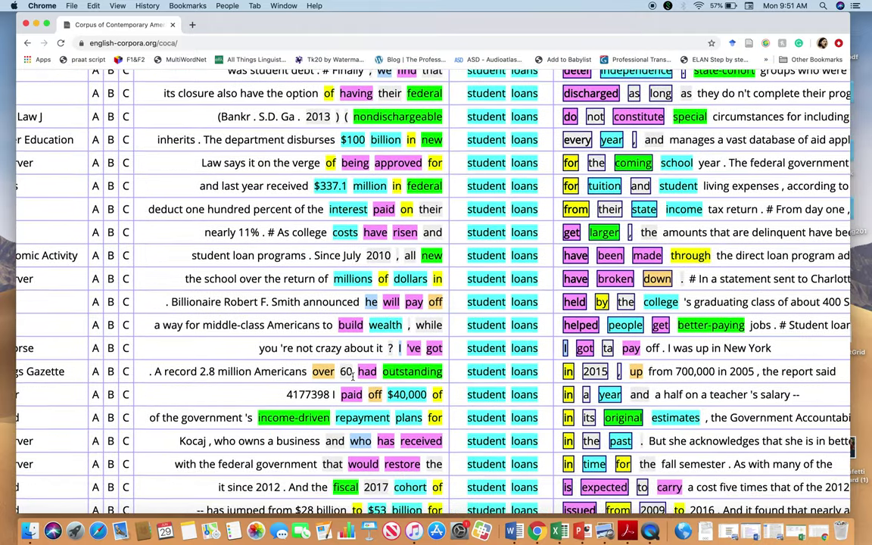
{"action": "scroll", "coordinate": [352, 376], "scroll_direction": "down", "scroll_amount": 1}
{"action": "scroll", "coordinate": [352, 378], "scroll_direction": "down", "scroll_amount": 1}
{"action": "scroll", "coordinate": [352, 379], "scroll_direction": "down", "scroll_amount": 1}
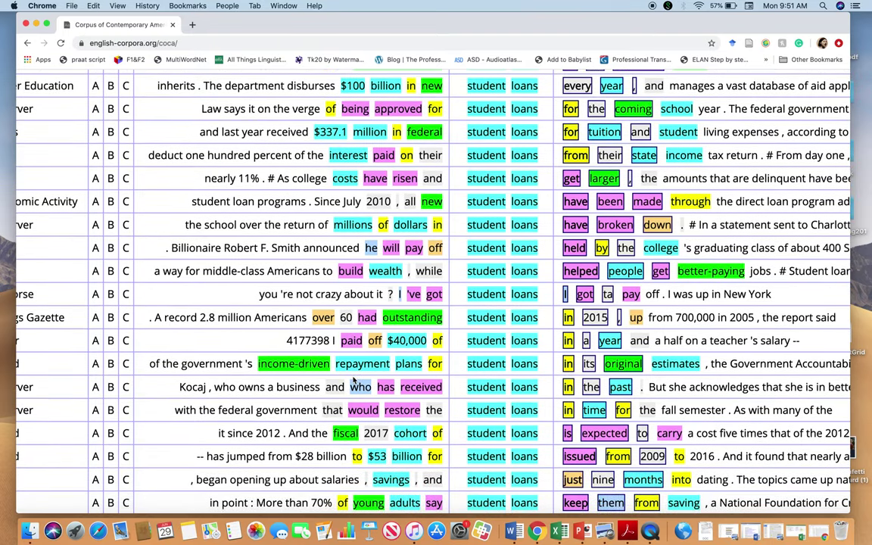
{"action": "scroll", "coordinate": [352, 378], "scroll_direction": "down", "scroll_amount": 1}
{"action": "scroll", "coordinate": [351, 379], "scroll_direction": "down", "scroll_amount": 3}
{"action": "scroll", "coordinate": [340, 397], "scroll_direction": "down", "scroll_amount": 1}
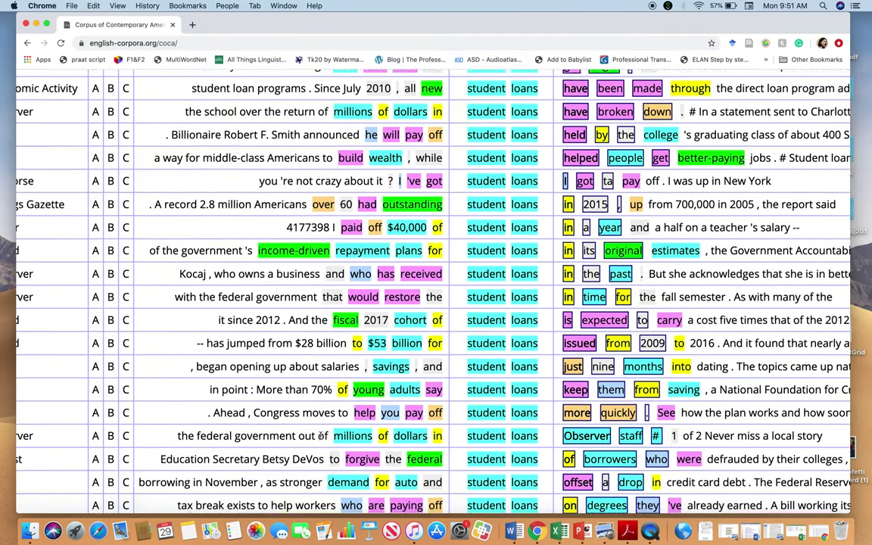
{"action": "scroll", "coordinate": [320, 436], "scroll_direction": "down", "scroll_amount": 2}
{"action": "scroll", "coordinate": [319, 436], "scroll_direction": "down", "scroll_amount": 2}
{"action": "scroll", "coordinate": [321, 437], "scroll_direction": "down", "scroll_amount": 1}
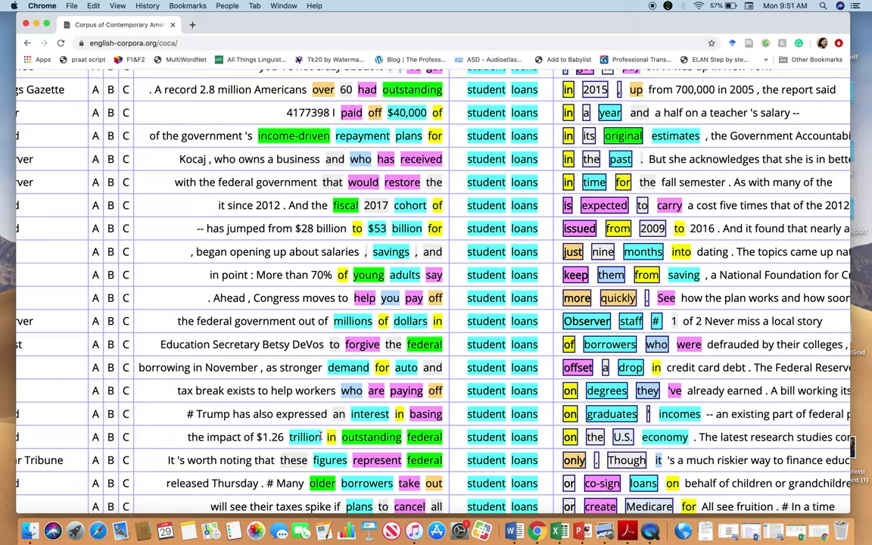
{"action": "scroll", "coordinate": [321, 439], "scroll_direction": "left", "scroll_amount": 1}
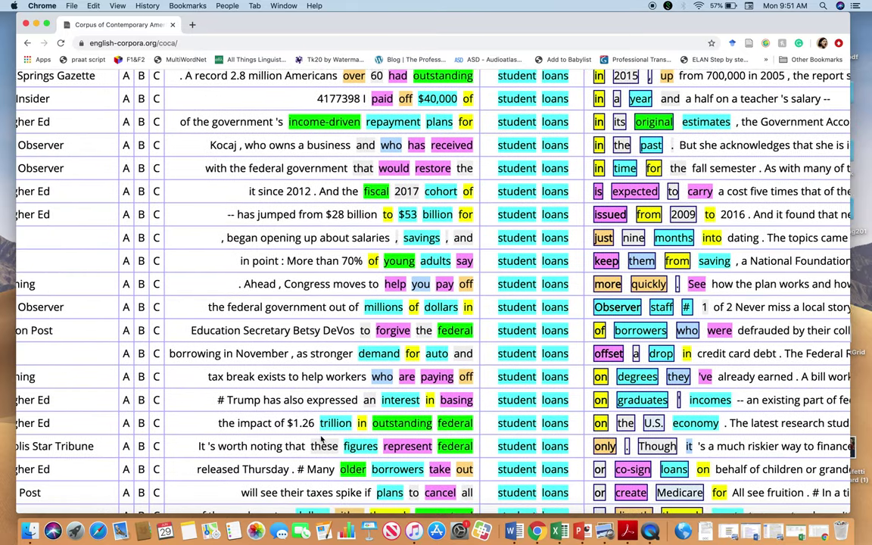
{"action": "scroll", "coordinate": [321, 439], "scroll_direction": "right", "scroll_amount": 1}
{"action": "scroll", "coordinate": [321, 439], "scroll_direction": "down", "scroll_amount": 3}
{"action": "scroll", "coordinate": [321, 439], "scroll_direction": "down", "scroll_amount": 2}
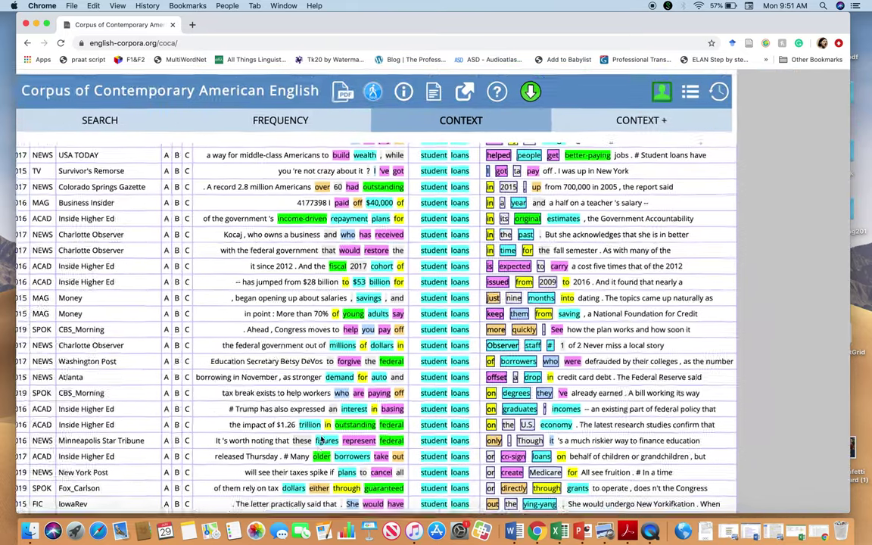
{"action": "scroll", "coordinate": [321, 439], "scroll_direction": "down", "scroll_amount": 1}
{"action": "scroll", "coordinate": [321, 439], "scroll_direction": "down", "scroll_amount": 1}
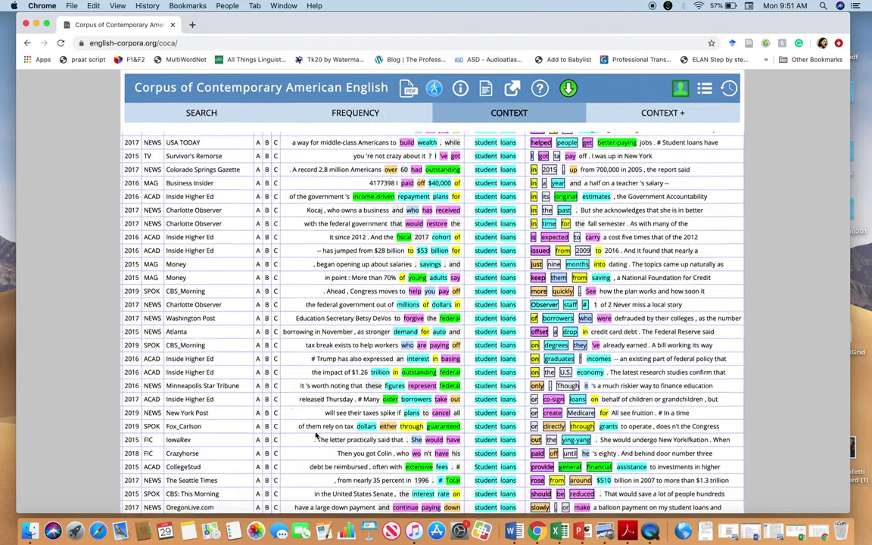
{"action": "scroll", "coordinate": [151, 350], "scroll_direction": "down", "scroll_amount": 2}
{"action": "scroll", "coordinate": [151, 350], "scroll_direction": "up", "scroll_amount": 5}
{"action": "scroll", "coordinate": [151, 350], "scroll_direction": "up", "scroll_amount": 5}
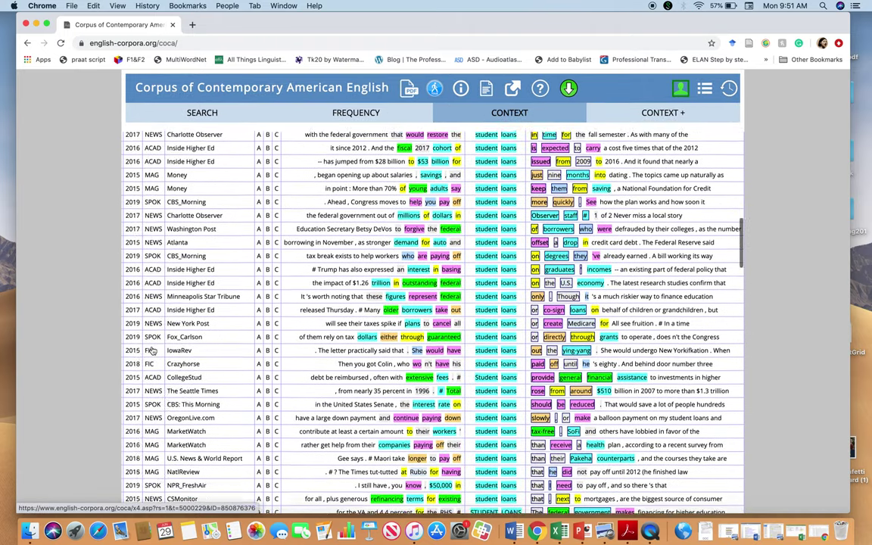
{"action": "scroll", "coordinate": [151, 350], "scroll_direction": "up", "scroll_amount": 5}
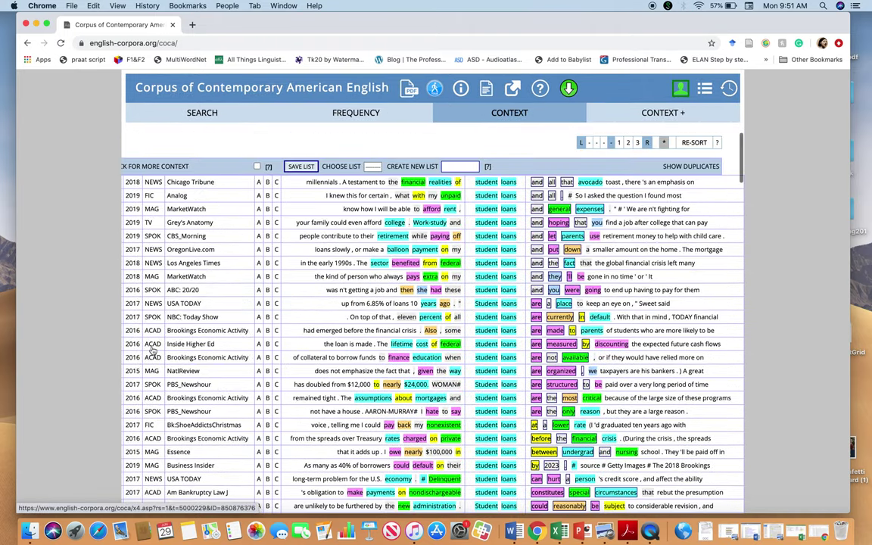
Reset list 1 to IGNORE and chart 'student loans' frequency by genre and five-year period
{"action": "left_click", "coordinate": [203, 114]}
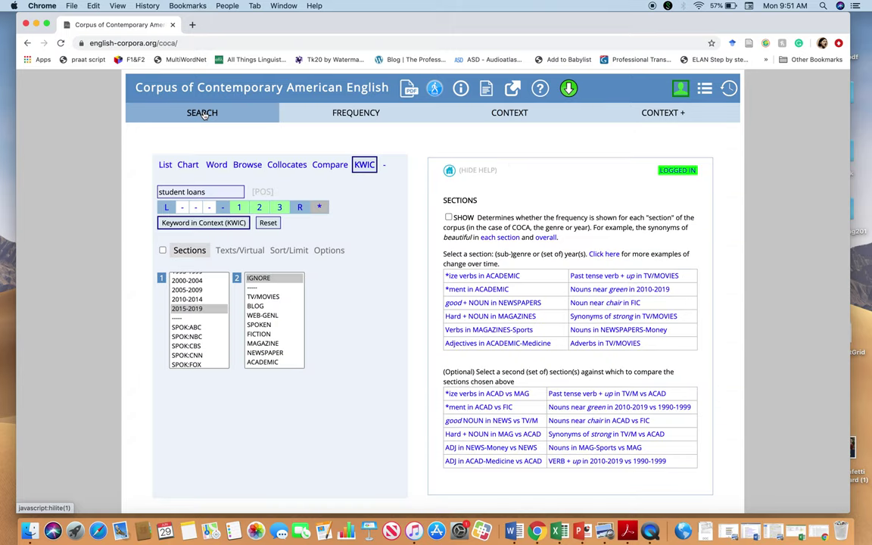
{"action": "left_click", "coordinate": [189, 164]}
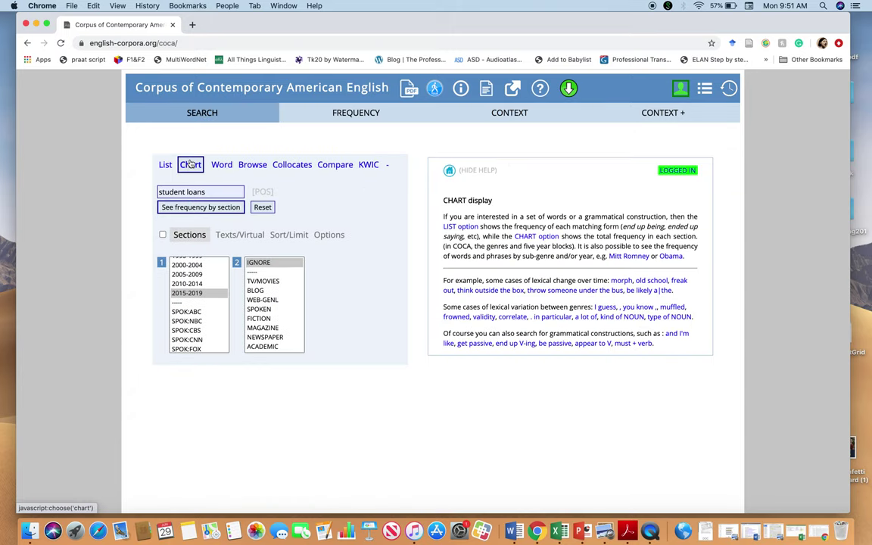
{"action": "scroll", "coordinate": [182, 292], "scroll_direction": "up", "scroll_amount": 5}
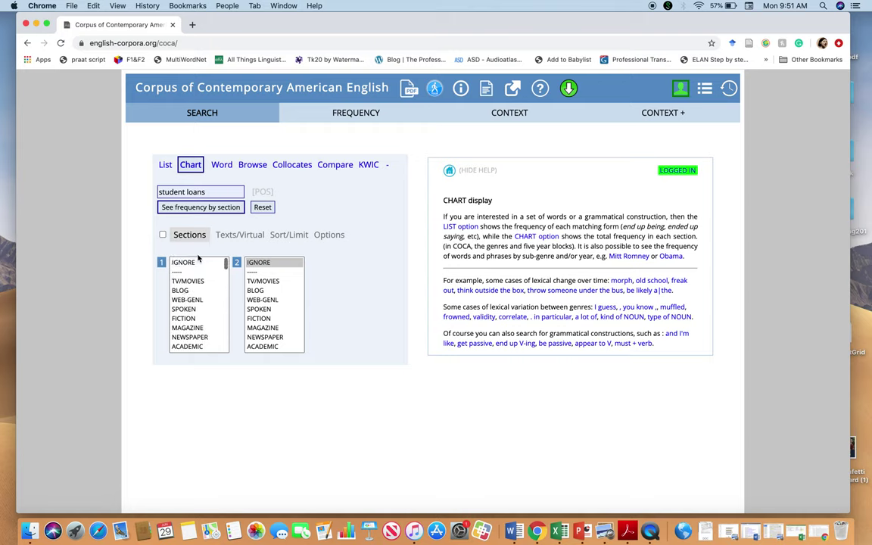
{"action": "left_click", "coordinate": [195, 262]}
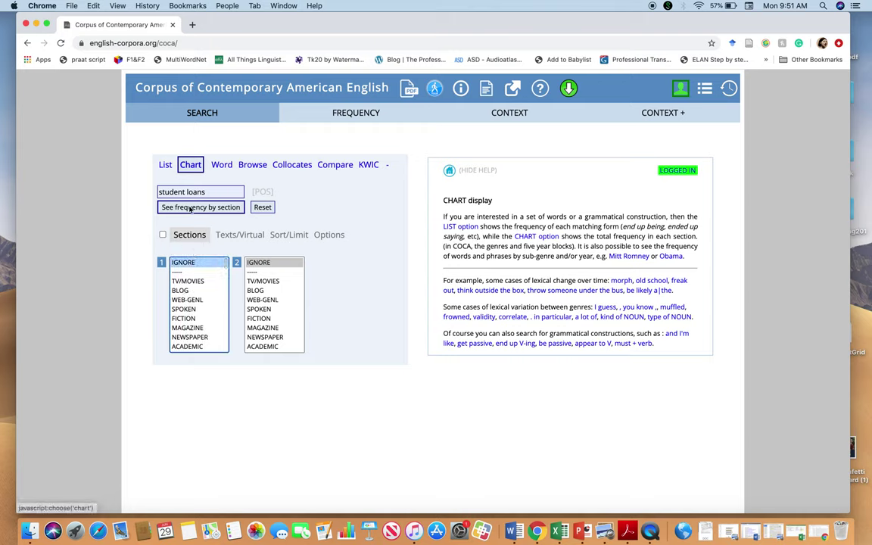
{"action": "left_click", "coordinate": [211, 192]}
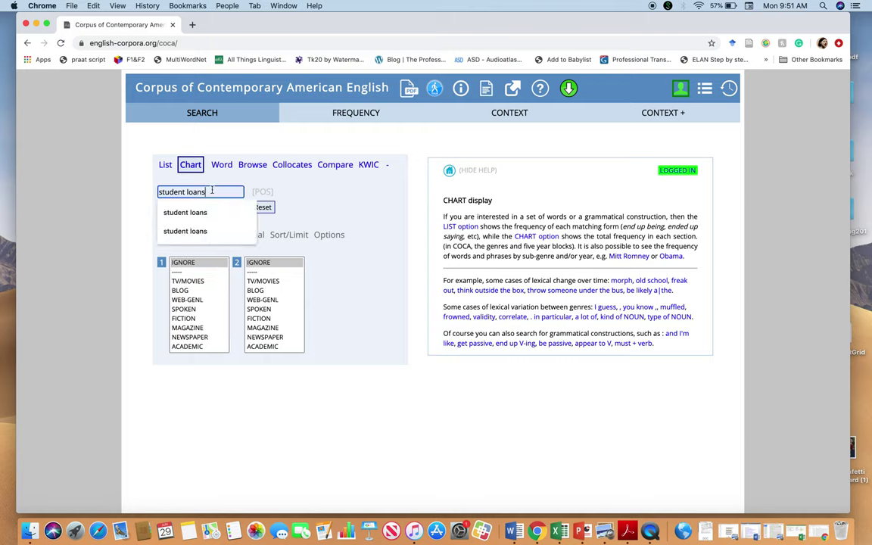
{"action": "key", "text": "Escape"}
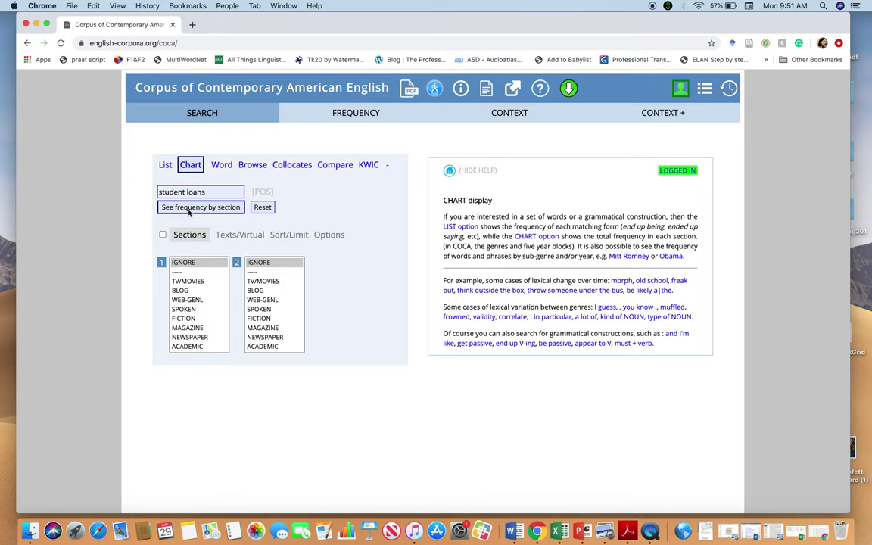
{"action": "left_click", "coordinate": [189, 213]}
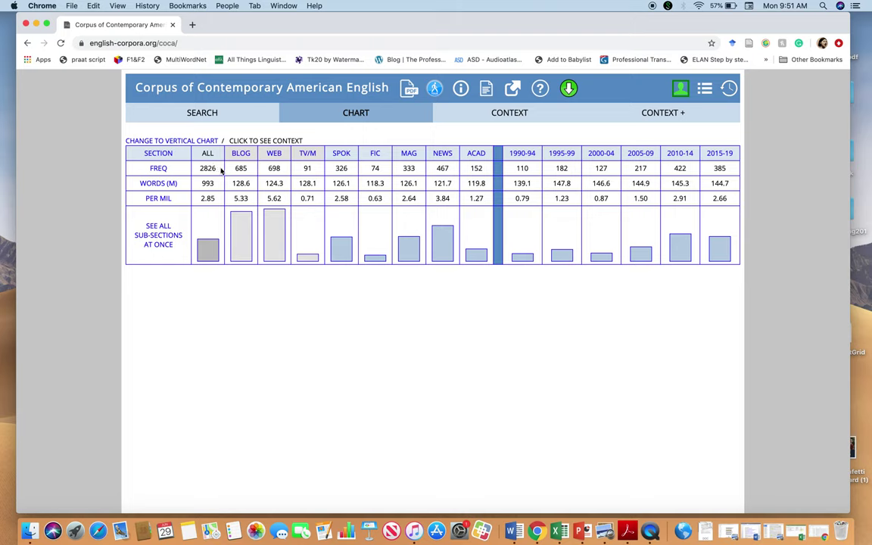
{"action": "key", "text": "super+plus"}
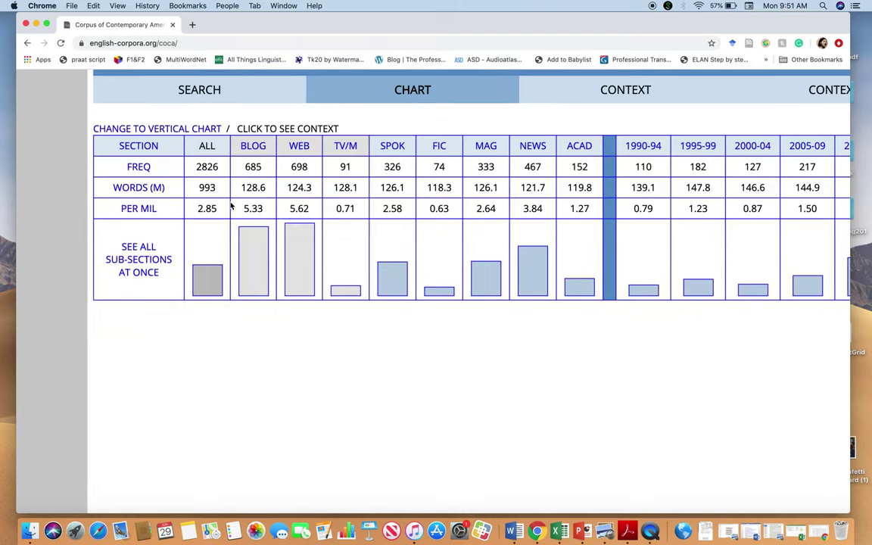
{"action": "key", "text": "super+plus"}
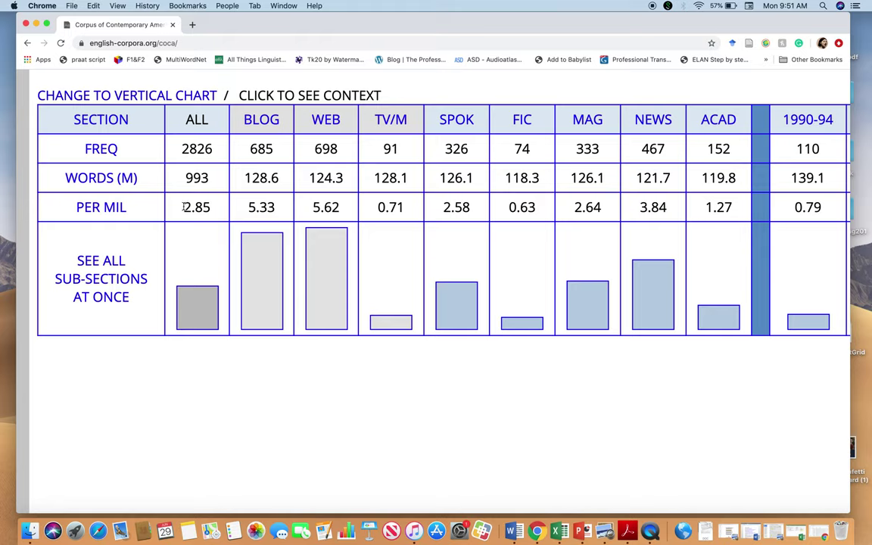
{"action": "left_click_drag", "start_coordinate": [184, 206], "coordinate": [217, 214]}
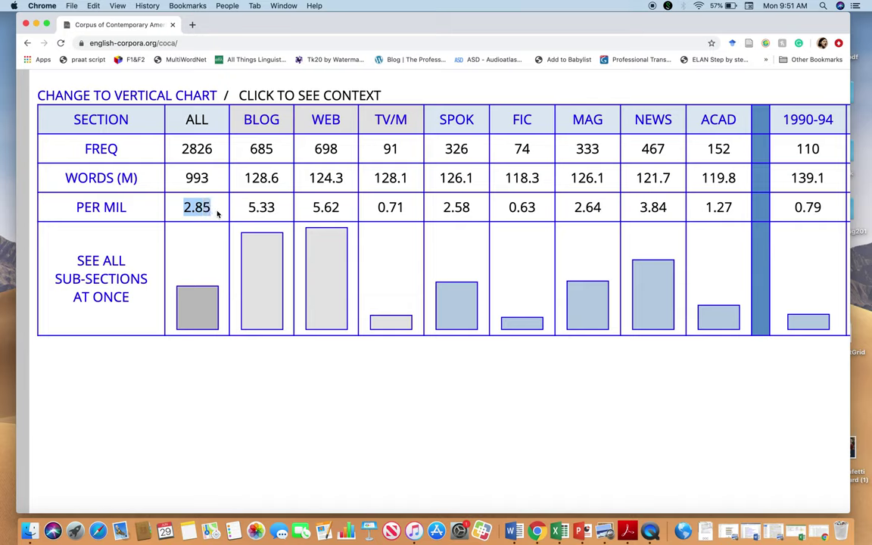
{"action": "scroll", "coordinate": [217, 214], "scroll_direction": "right", "scroll_amount": 1}
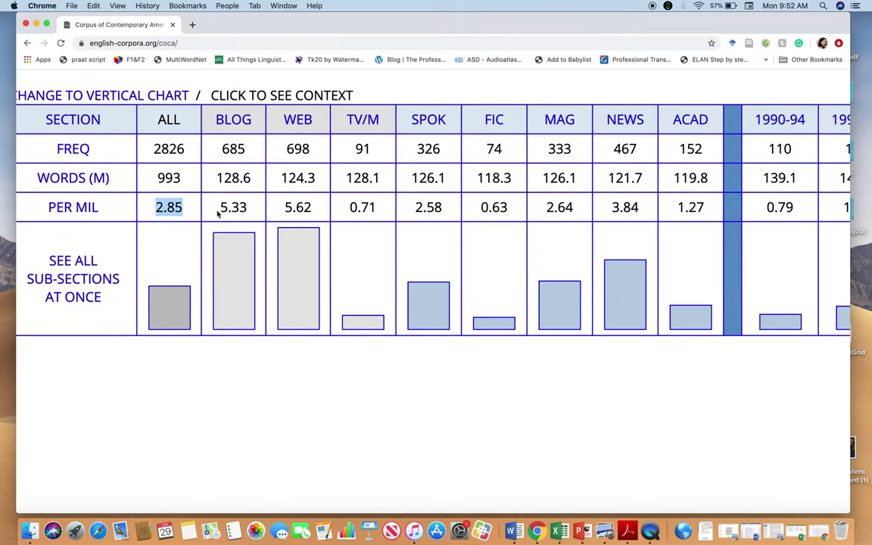
{"action": "scroll", "coordinate": [217, 216], "scroll_direction": "right", "scroll_amount": 2}
{"action": "scroll", "coordinate": [217, 218], "scroll_direction": "right", "scroll_amount": 1}
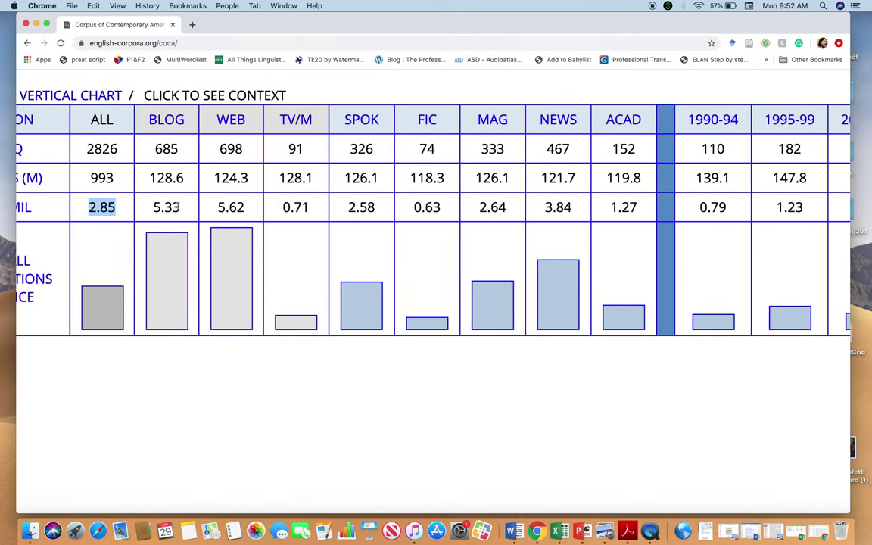
{"action": "left_click", "coordinate": [209, 216]}
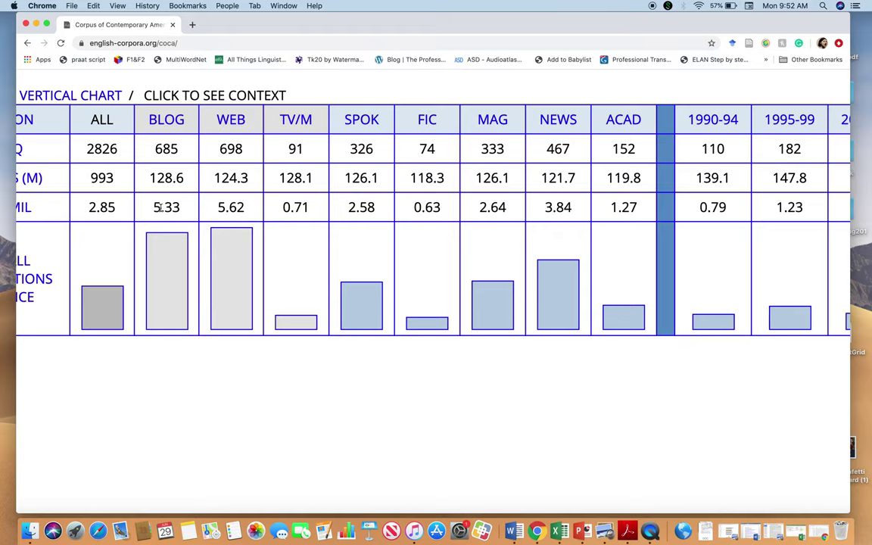
{"action": "scroll", "coordinate": [244, 202], "scroll_direction": "right", "scroll_amount": 1}
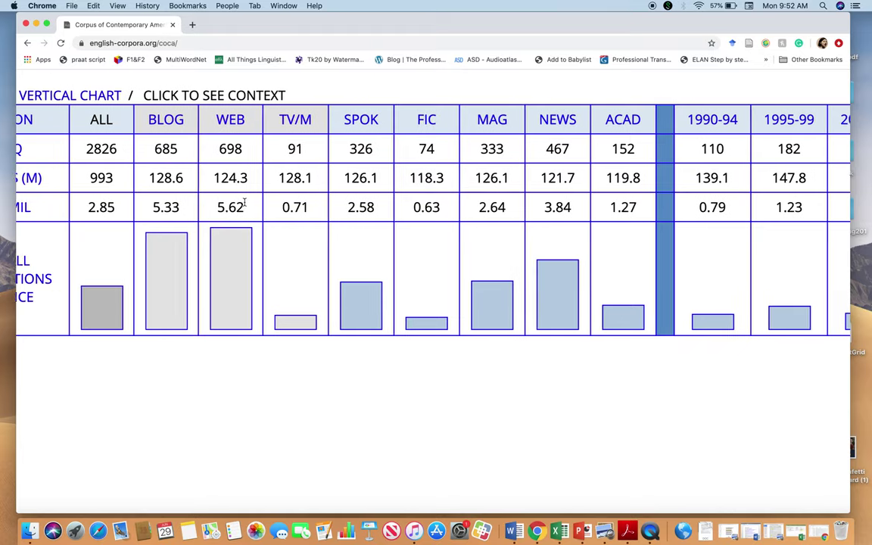
{"action": "scroll", "coordinate": [245, 202], "scroll_direction": "right", "scroll_amount": 3}
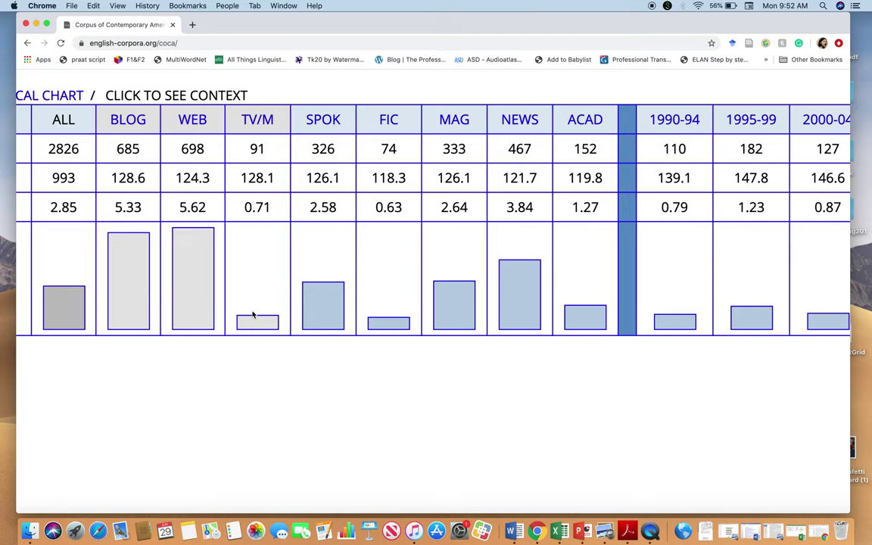
{"action": "scroll", "coordinate": [341, 340], "scroll_direction": "right", "scroll_amount": 3}
{"action": "scroll", "coordinate": [340, 341], "scroll_direction": "right", "scroll_amount": 8}
{"action": "scroll", "coordinate": [341, 341], "scroll_direction": "right", "scroll_amount": 1}
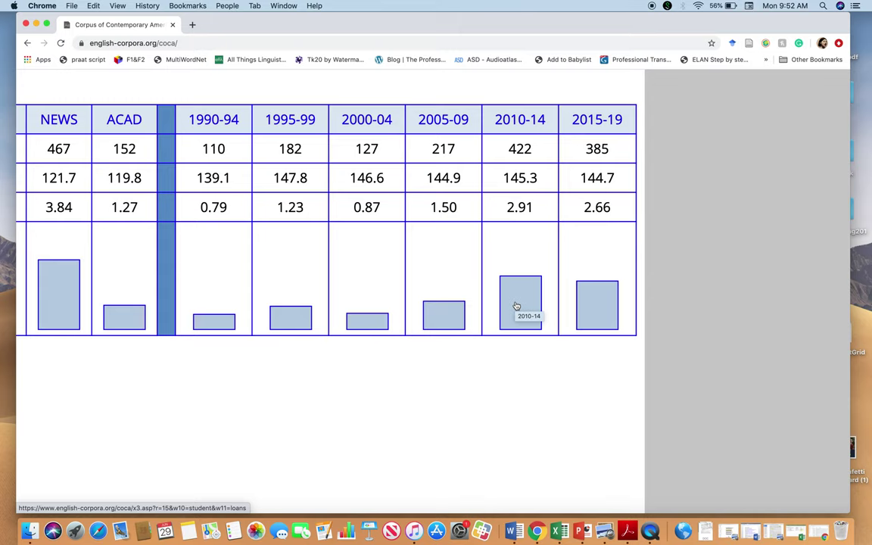
{"action": "left_click", "coordinate": [516, 306]}
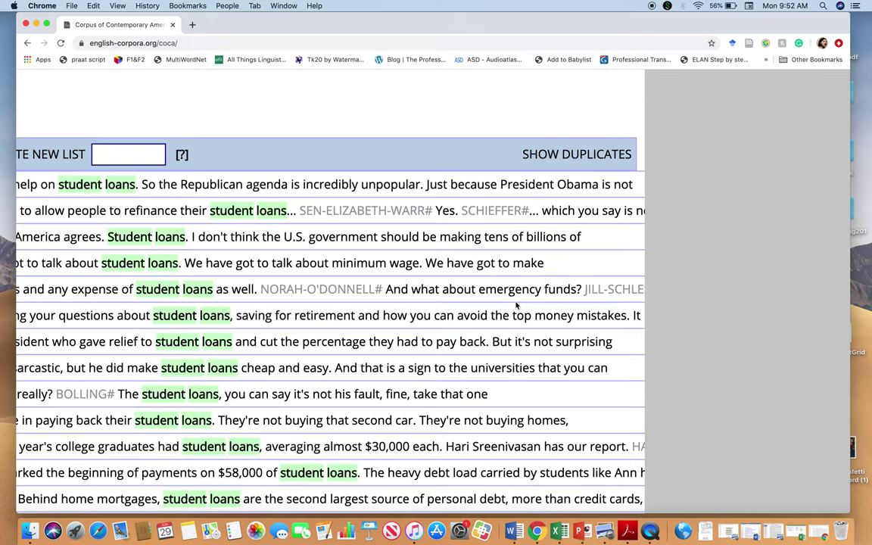
Browse the 2010–2014 'student loans' concordance lines, then return to the COCA search form
{"action": "scroll", "coordinate": [516, 305], "scroll_direction": "left", "scroll_amount": 2}
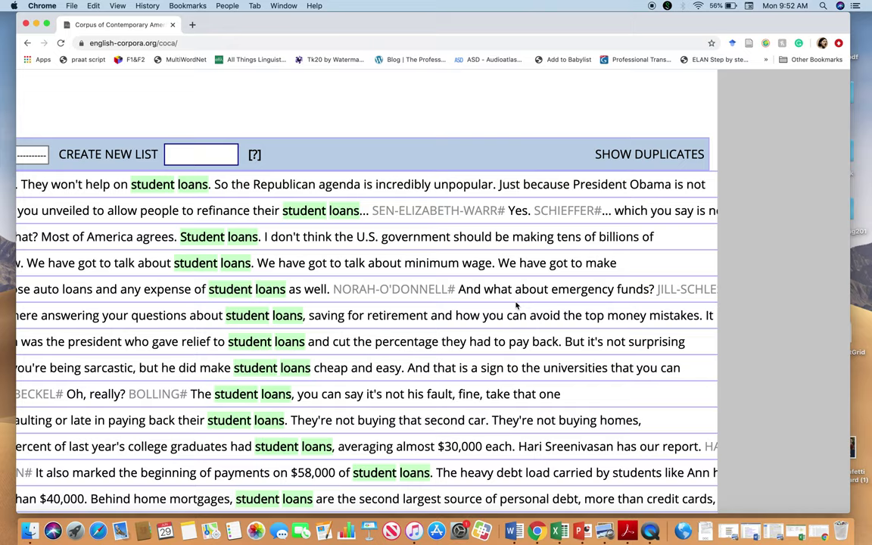
{"action": "scroll", "coordinate": [516, 306], "scroll_direction": "up", "scroll_amount": 3}
{"action": "scroll", "coordinate": [516, 306], "scroll_direction": "left", "scroll_amount": 2}
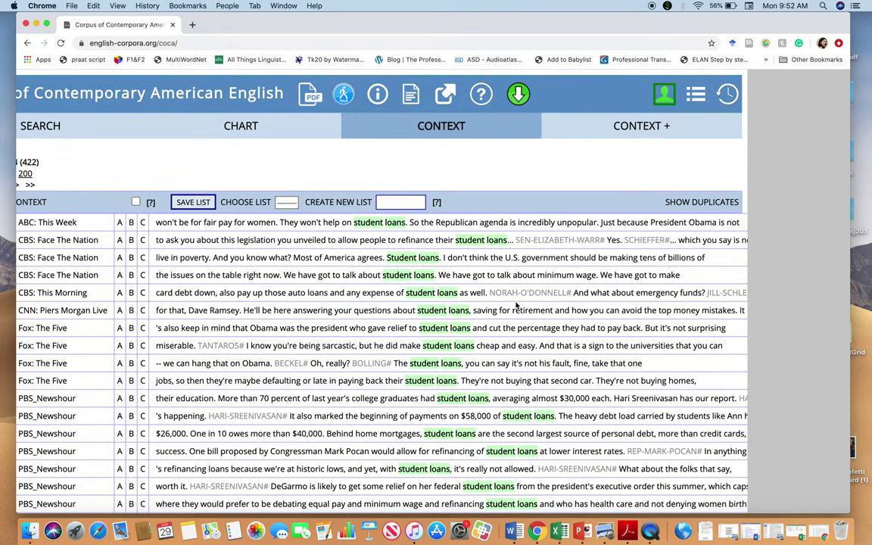
{"action": "scroll", "coordinate": [516, 306], "scroll_direction": "left", "scroll_amount": 1}
{"action": "scroll", "coordinate": [516, 306], "scroll_direction": "left", "scroll_amount": 1}
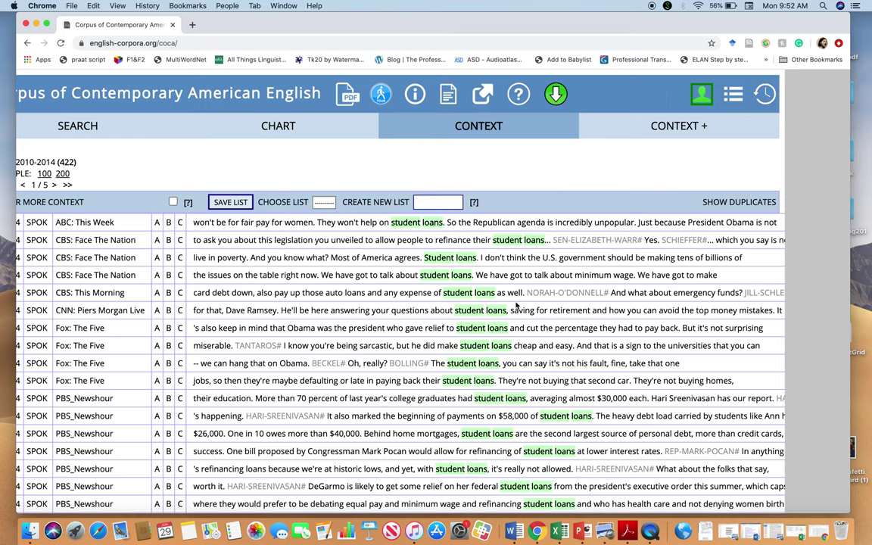
{"action": "scroll", "coordinate": [516, 306], "scroll_direction": "down", "scroll_amount": 1}
{"action": "scroll", "coordinate": [516, 306], "scroll_direction": "down", "scroll_amount": 1}
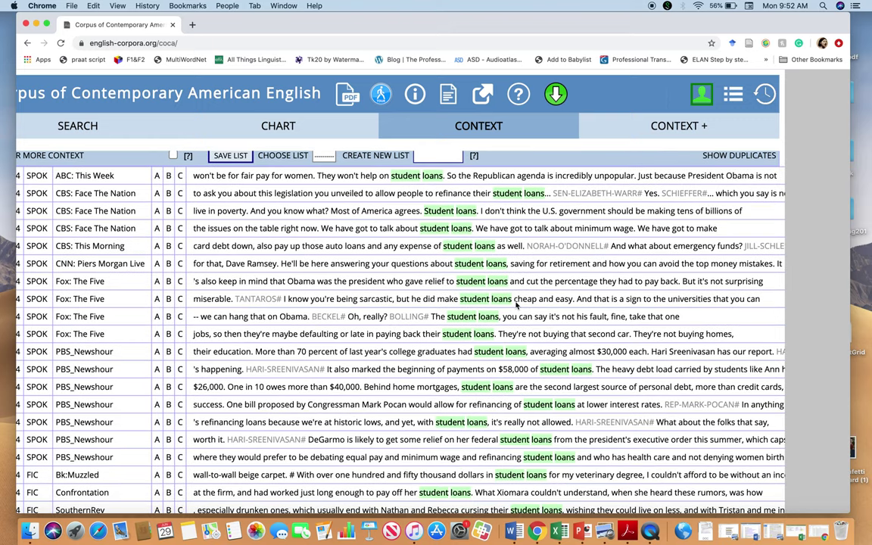
{"action": "scroll", "coordinate": [516, 306], "scroll_direction": "up", "scroll_amount": 1}
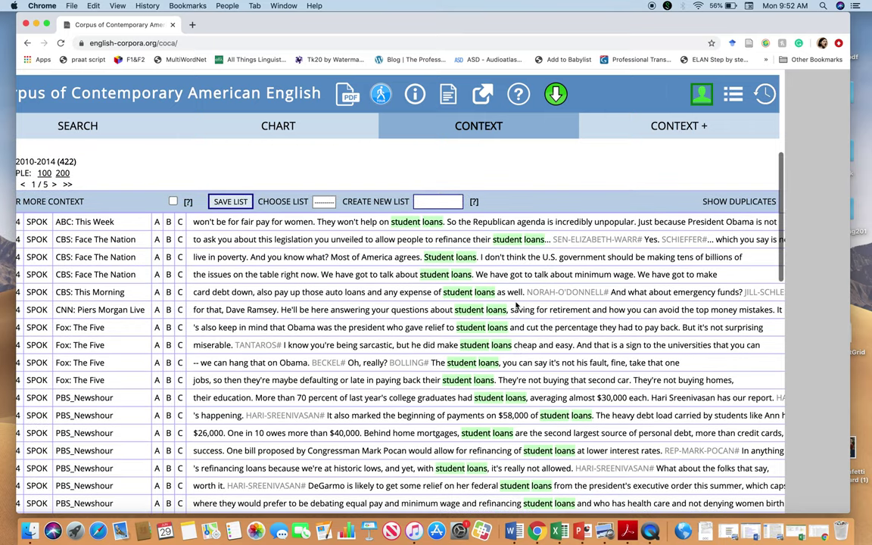
{"action": "scroll", "coordinate": [515, 302], "scroll_direction": "down", "scroll_amount": 3}
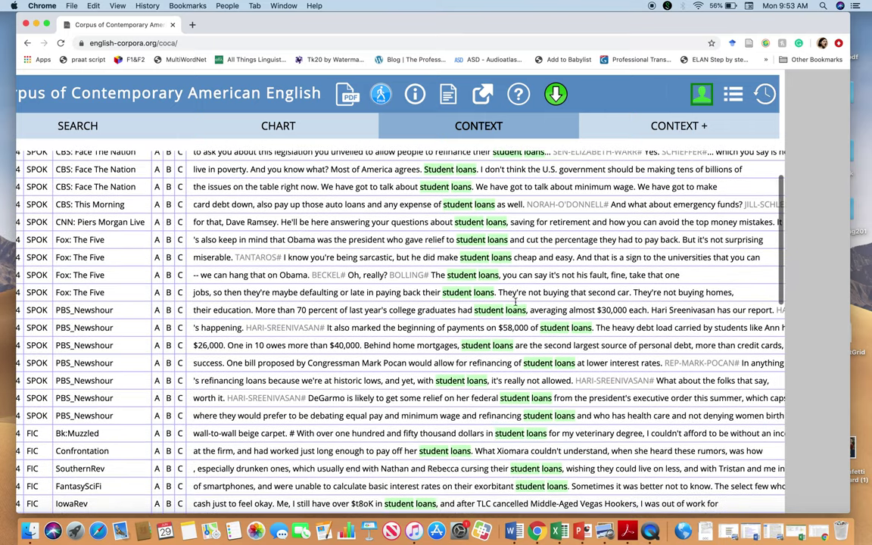
{"action": "scroll", "coordinate": [515, 302], "scroll_direction": "down", "scroll_amount": 1}
{"action": "scroll", "coordinate": [516, 305], "scroll_direction": "up", "scroll_amount": 5}
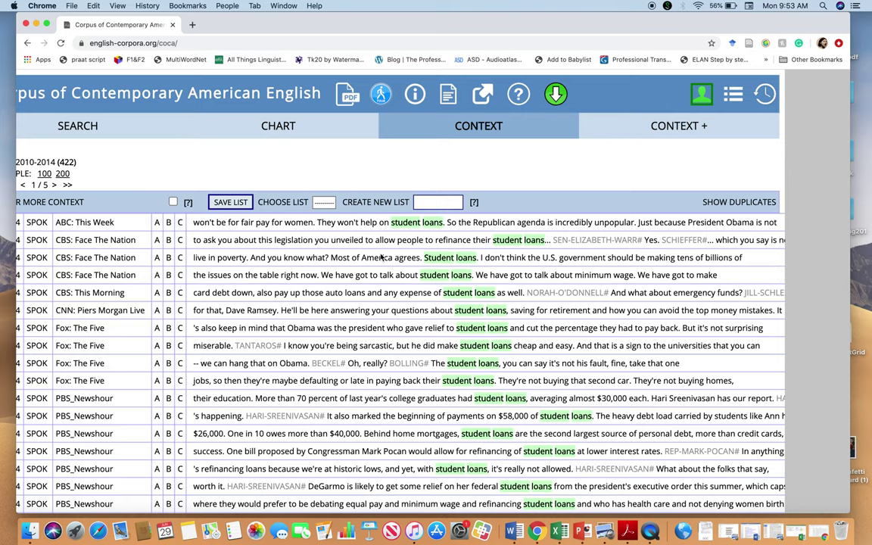
{"action": "scroll", "coordinate": [235, 276], "scroll_direction": "left", "scroll_amount": 5}
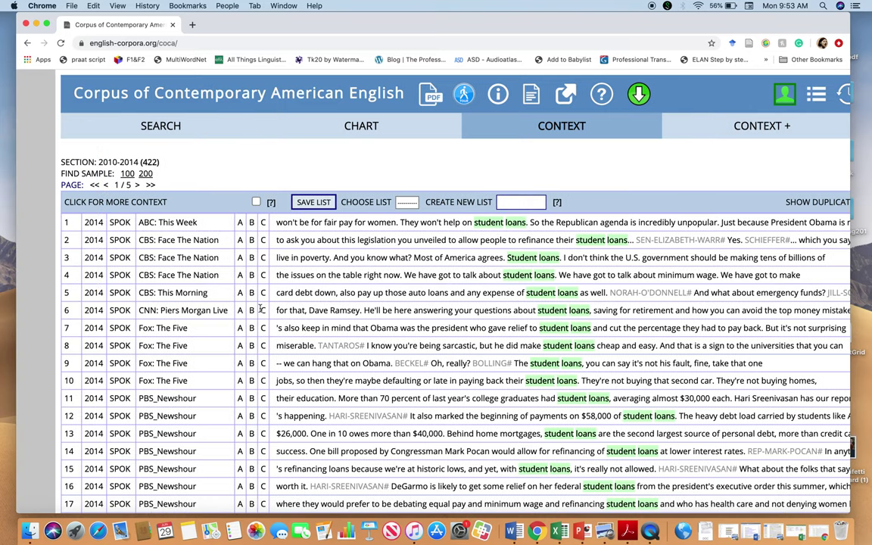
{"action": "left_click", "coordinate": [156, 128]}
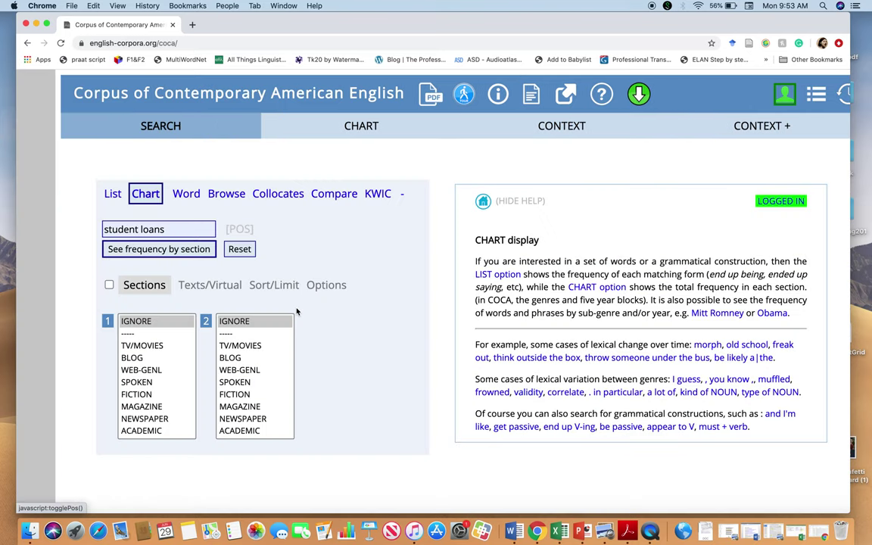
Choose 2010–2014 as the first section for the 'student loans' chart search
{"action": "scroll", "coordinate": [266, 384], "scroll_direction": "up", "scroll_amount": 1}
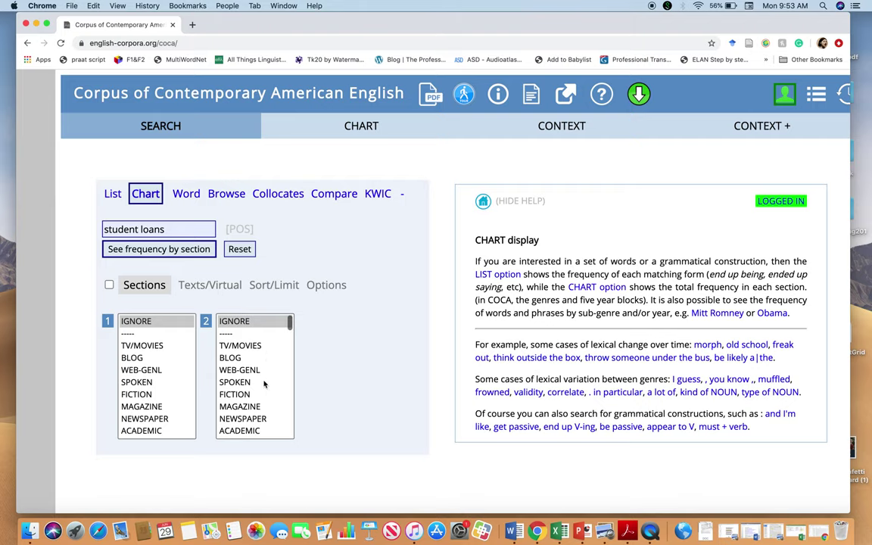
{"action": "scroll", "coordinate": [152, 480], "scroll_direction": "down", "scroll_amount": 1}
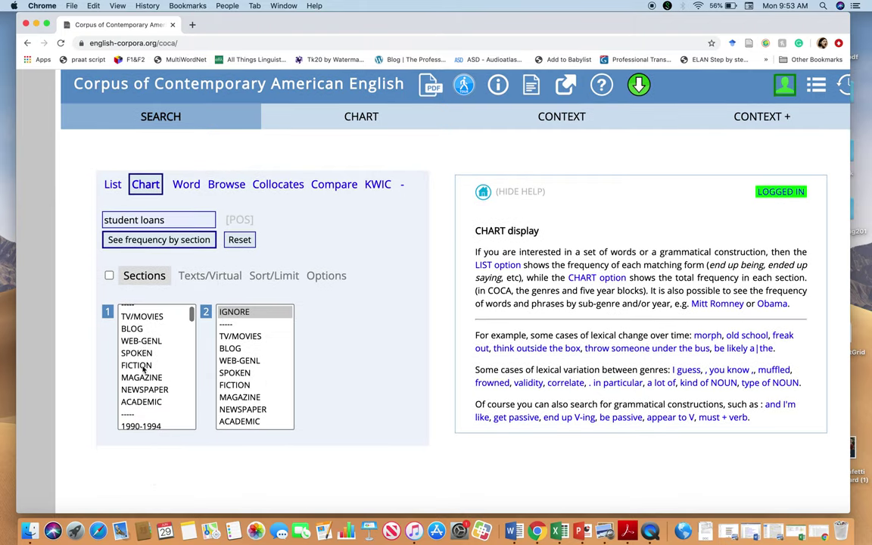
{"action": "scroll", "coordinate": [143, 363], "scroll_direction": "down", "scroll_amount": 1}
{"action": "scroll", "coordinate": [143, 368], "scroll_direction": "down", "scroll_amount": 2}
{"action": "scroll", "coordinate": [143, 369], "scroll_direction": "down", "scroll_amount": 1}
{"action": "scroll", "coordinate": [143, 369], "scroll_direction": "down", "scroll_amount": 2}
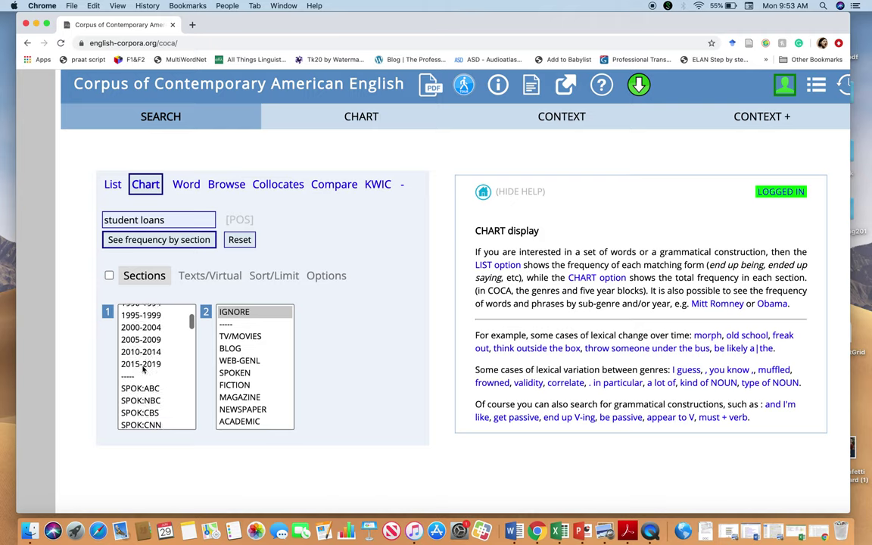
{"action": "scroll", "coordinate": [143, 369], "scroll_direction": "down", "scroll_amount": 1}
{"action": "scroll", "coordinate": [143, 369], "scroll_direction": "up", "scroll_amount": 1}
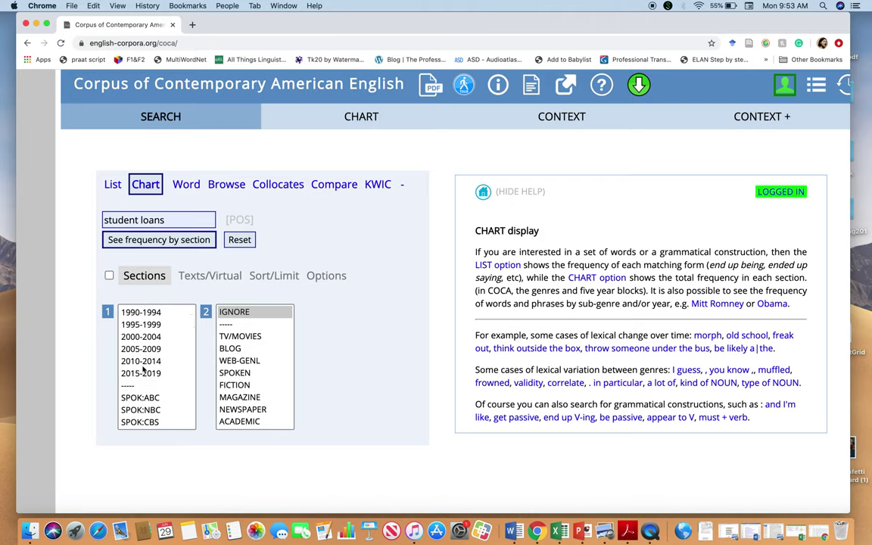
{"action": "left_click", "coordinate": [144, 361]}
Choose 2015–2019 as the second section to compare against
{"action": "scroll", "coordinate": [220, 388], "scroll_direction": "down", "scroll_amount": 1}
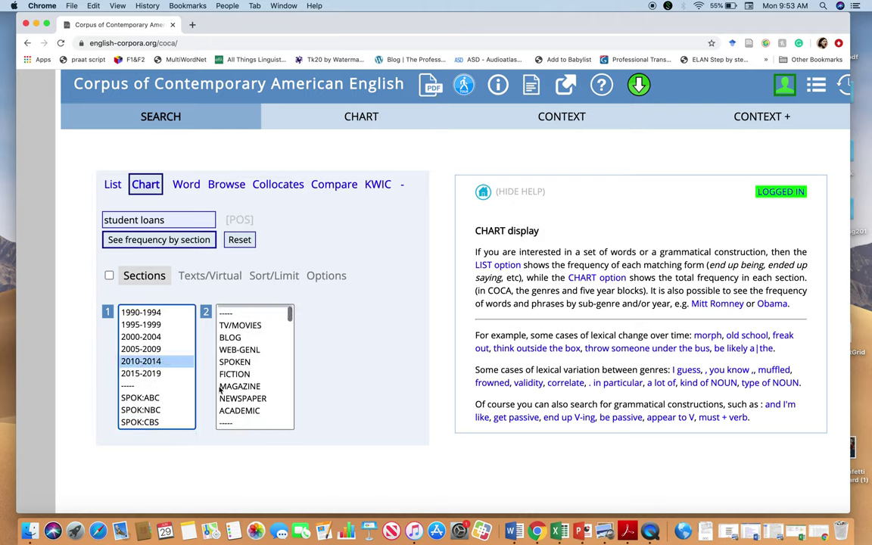
{"action": "scroll", "coordinate": [220, 388], "scroll_direction": "down", "scroll_amount": 3}
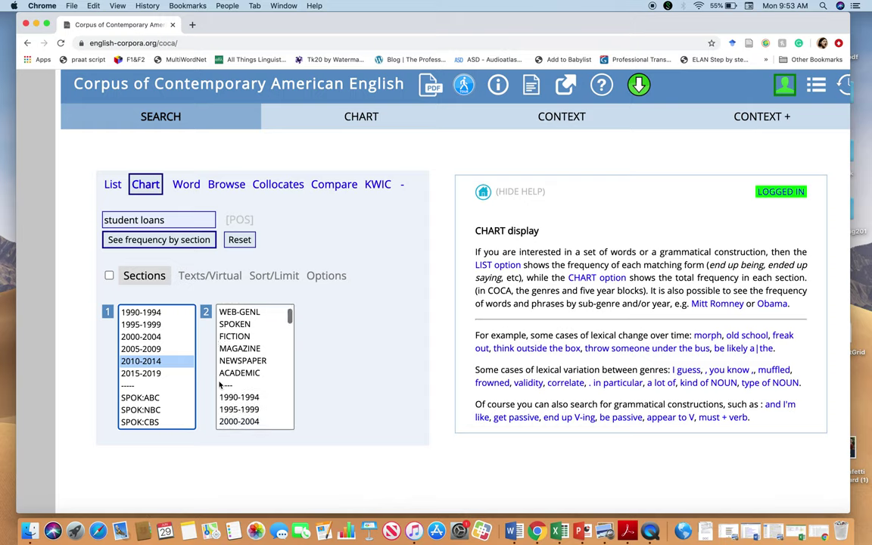
{"action": "scroll", "coordinate": [225, 372], "scroll_direction": "down", "scroll_amount": 1}
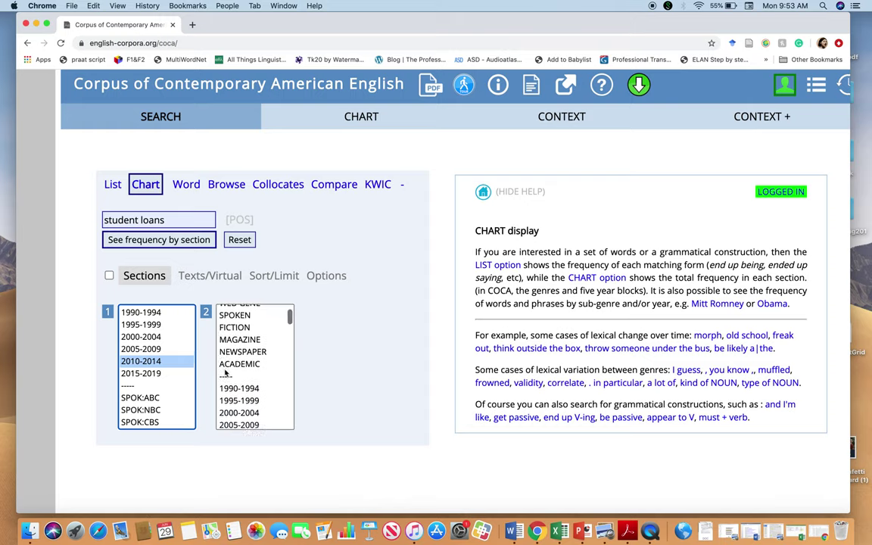
{"action": "scroll", "coordinate": [225, 372], "scroll_direction": "down", "scroll_amount": 4}
{"action": "scroll", "coordinate": [242, 370], "scroll_direction": "down", "scroll_amount": 2}
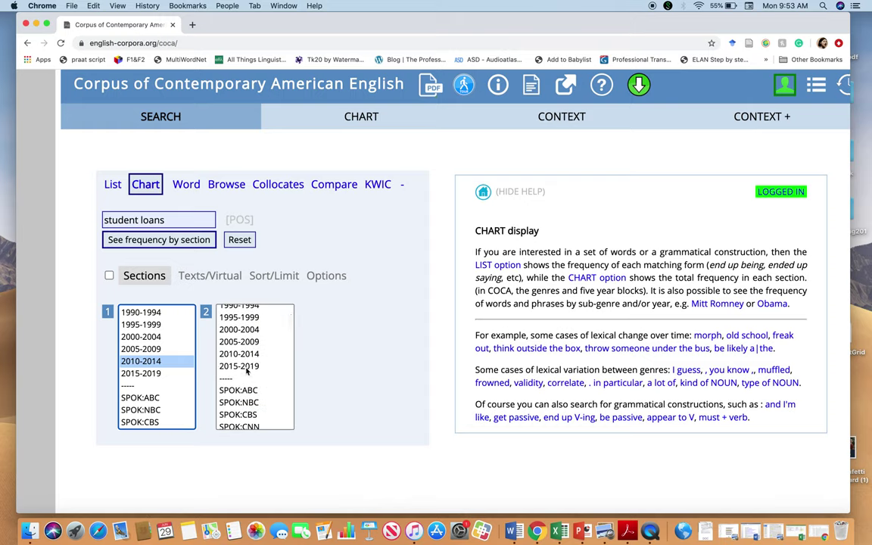
{"action": "left_click", "coordinate": [222, 366]}
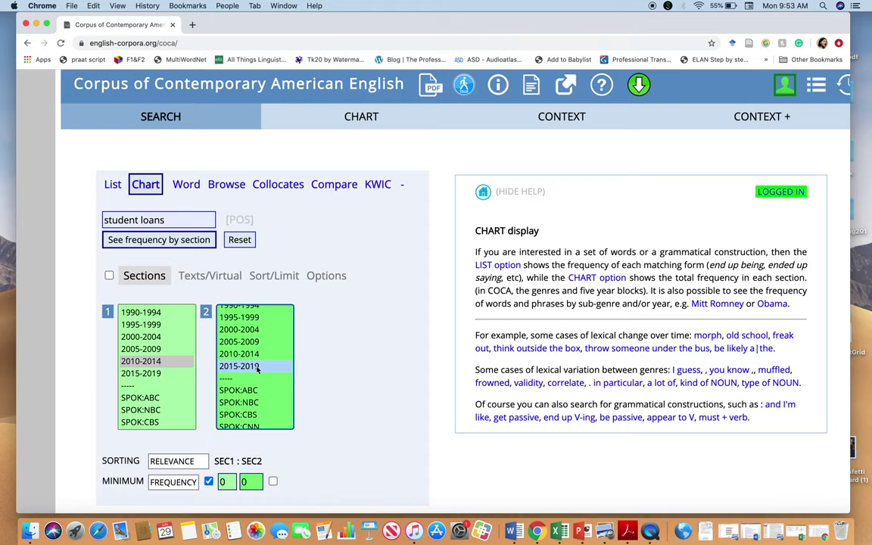
{"action": "scroll", "coordinate": [271, 376], "scroll_direction": "up", "scroll_amount": 1}
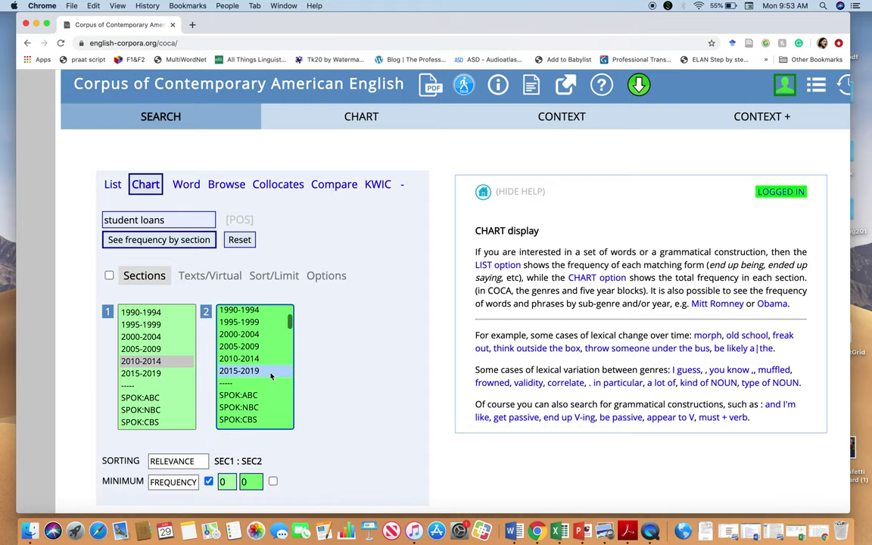
View the 'student loans' frequency-by-section chart (422 hits, all 2010–14), then return to the form
{"action": "left_click", "coordinate": [149, 241]}
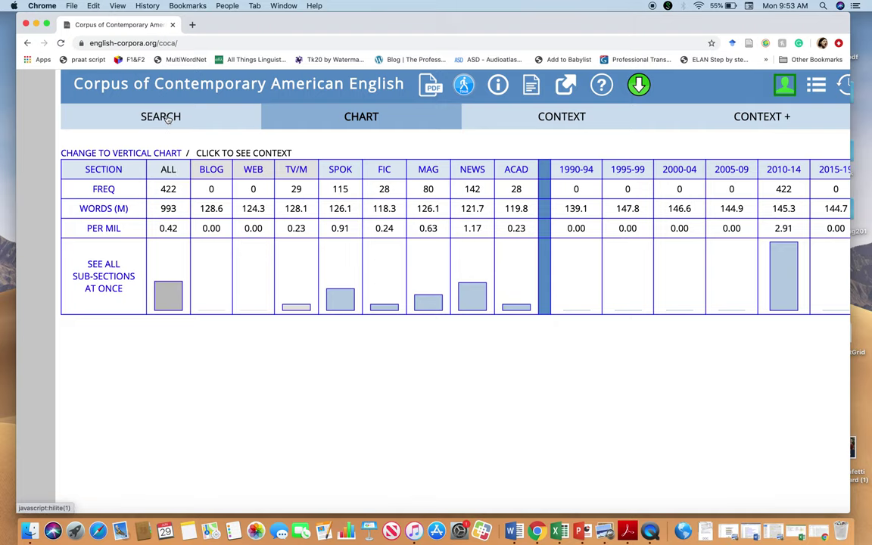
{"action": "scroll", "coordinate": [308, 309], "scroll_direction": "right", "scroll_amount": 2}
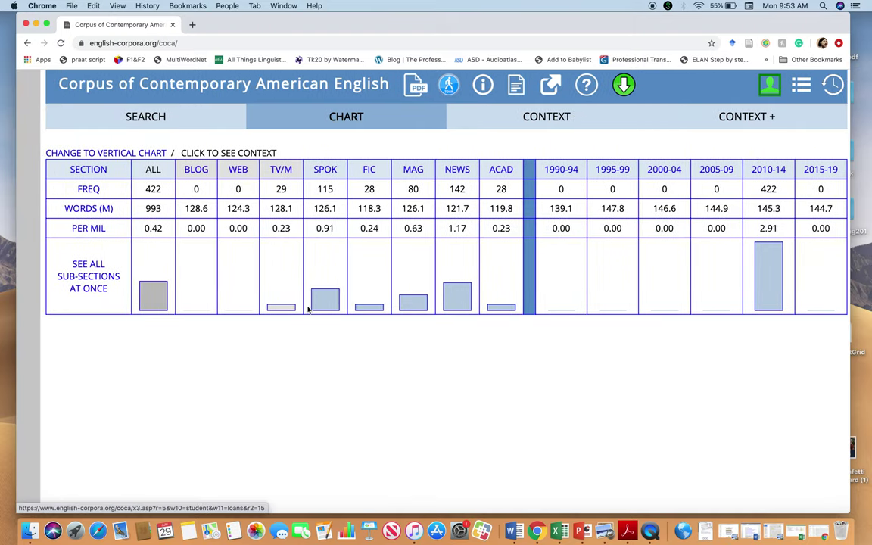
{"action": "left_click", "coordinate": [141, 105]}
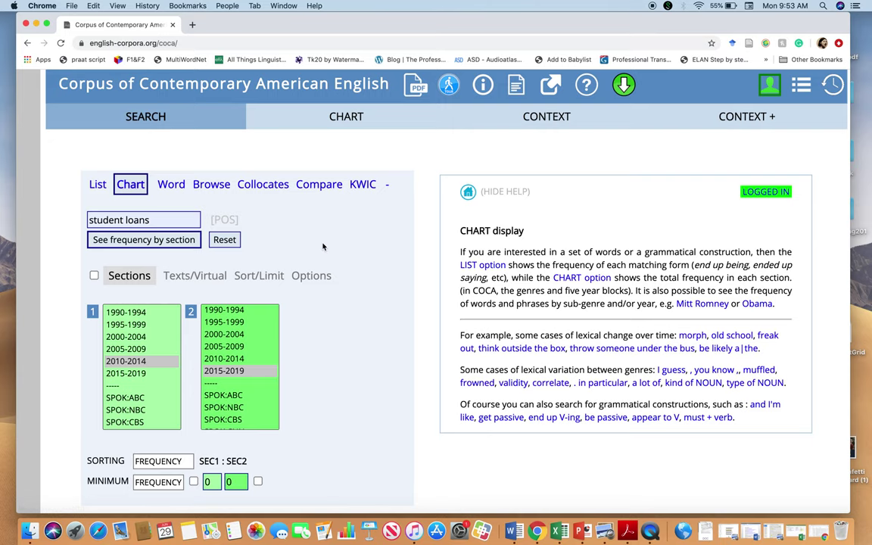
Rerun the section comparison for 'student loans' and come back from the resulting error page
{"action": "scroll", "coordinate": [244, 234], "scroll_direction": "up", "scroll_amount": 1}
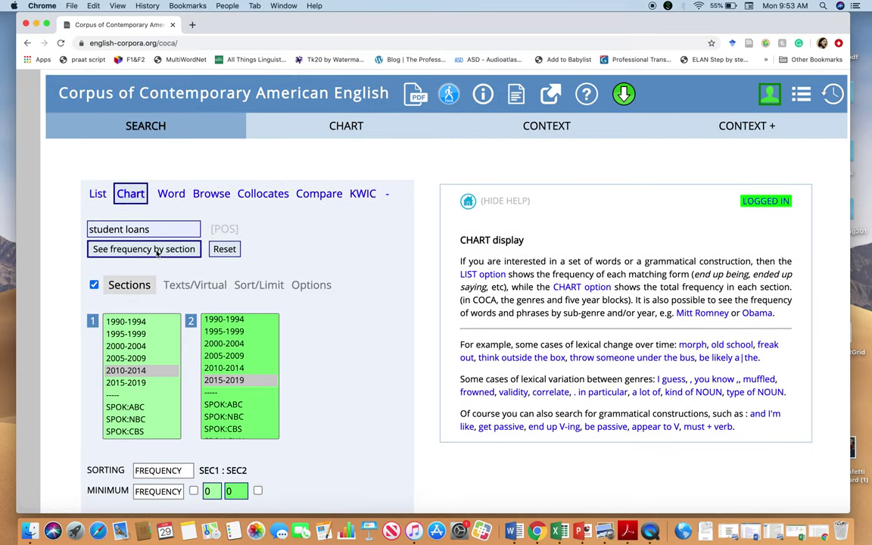
{"action": "left_click", "coordinate": [141, 248]}
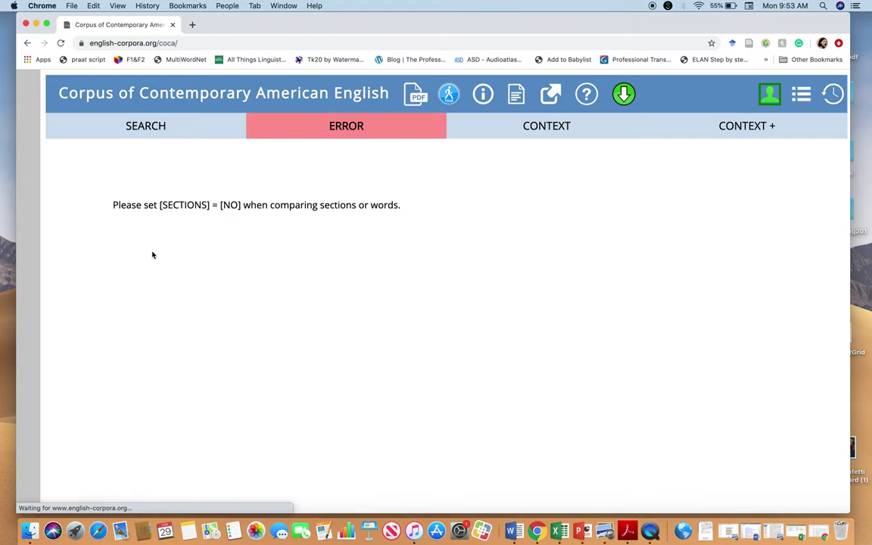
{"action": "left_click", "coordinate": [165, 126]}
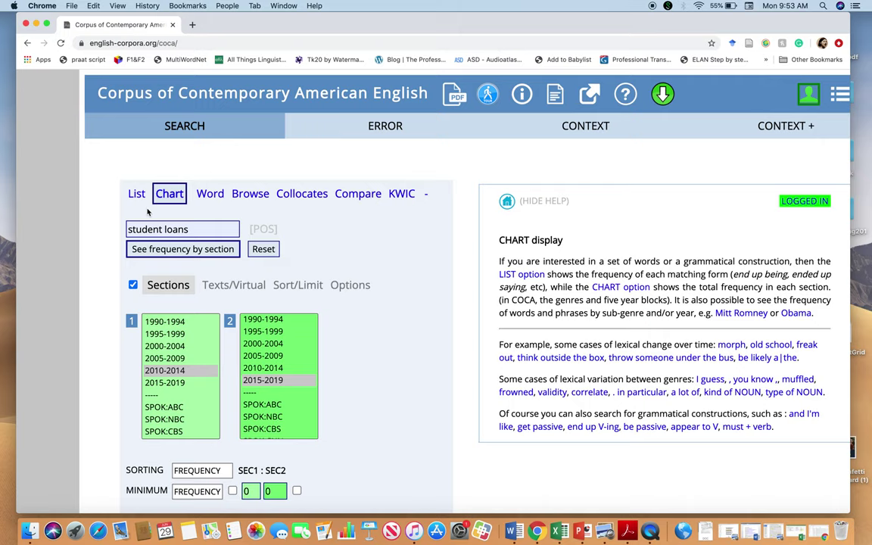
Switch to Compare mode with 'student debt' from history as the second word
{"action": "left_click", "coordinate": [362, 197]}
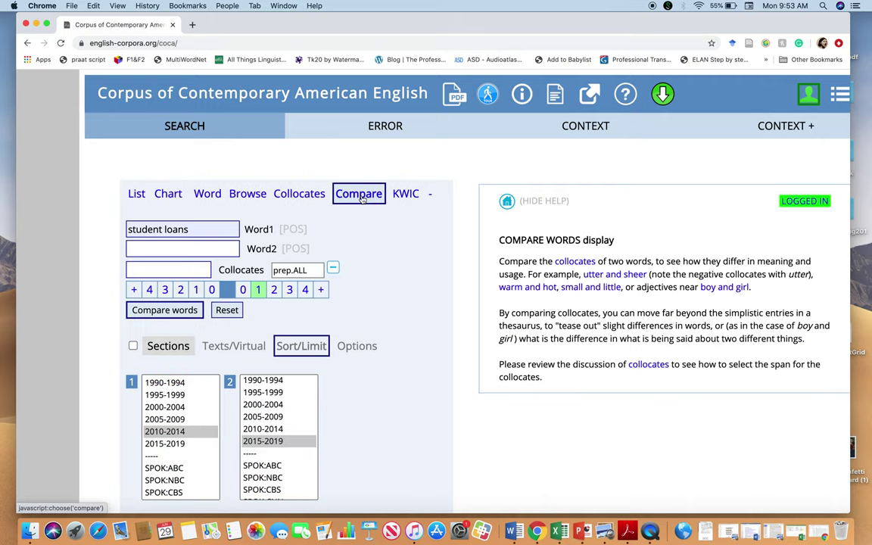
{"action": "scroll", "coordinate": [226, 275], "scroll_direction": "down", "scroll_amount": 1}
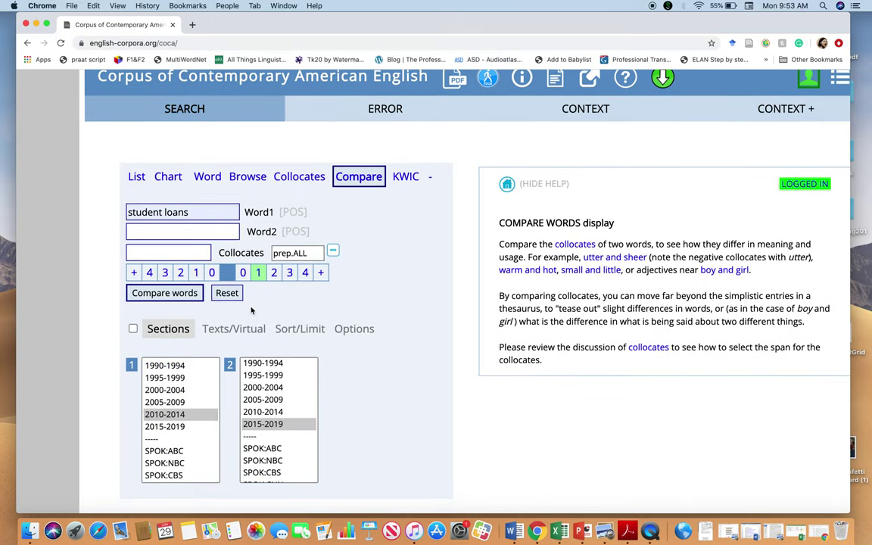
{"action": "left_click", "coordinate": [198, 230]}
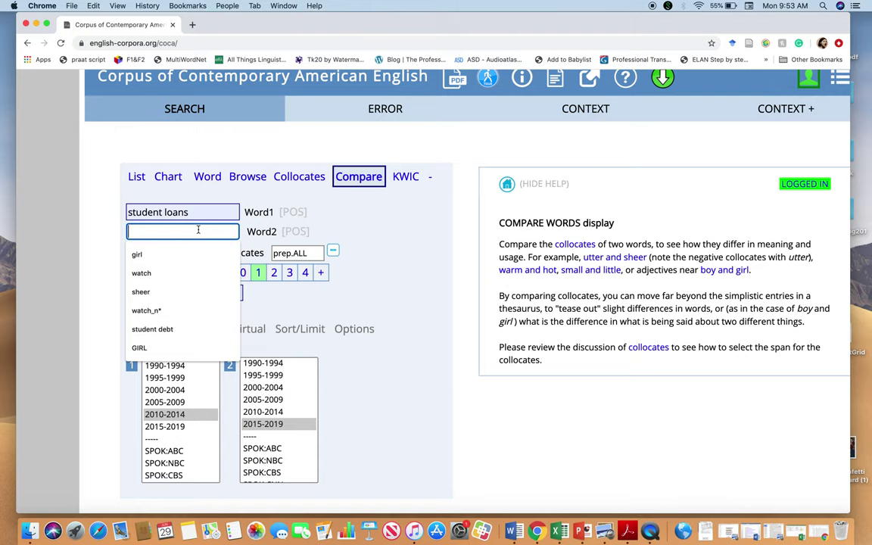
{"action": "key", "text": "Down"}
{"action": "key", "text": "Down"}
{"action": "key", "text": "Down"}
{"action": "key", "text": "Down"}
{"action": "key", "text": "Down"}
{"action": "key", "text": "Return"}
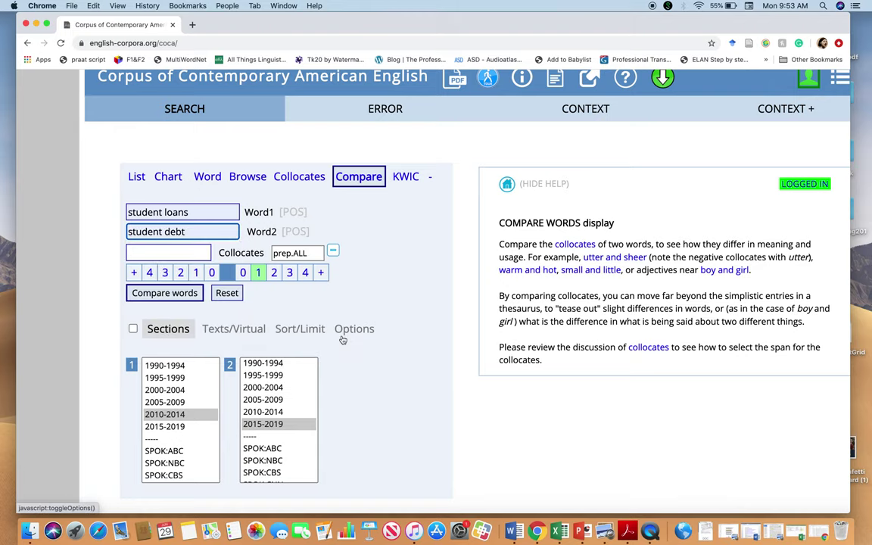
Limit both sections to 2010–2014 and run the 'student loans' vs 'student debt' comparison
{"action": "scroll", "coordinate": [342, 339], "scroll_direction": "down", "scroll_amount": 1}
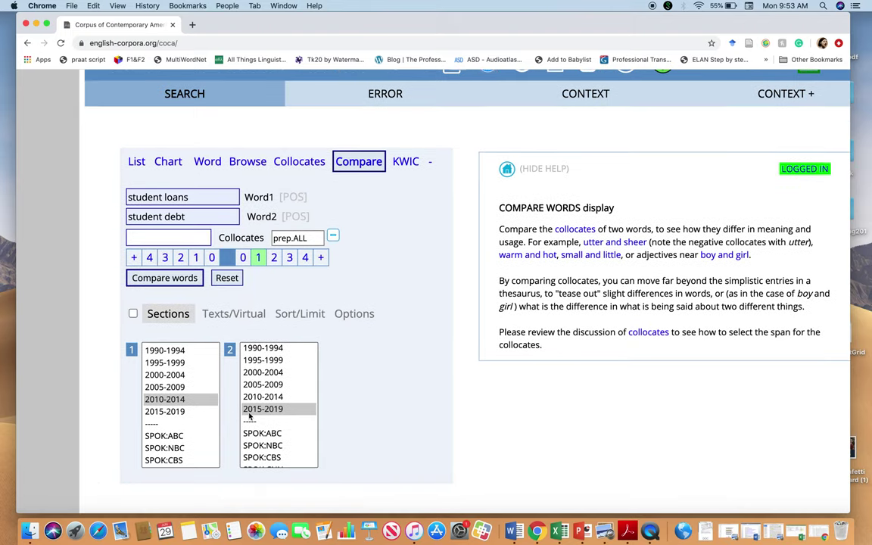
{"action": "left_click", "coordinate": [133, 314]}
{"action": "left_click", "coordinate": [263, 396]}
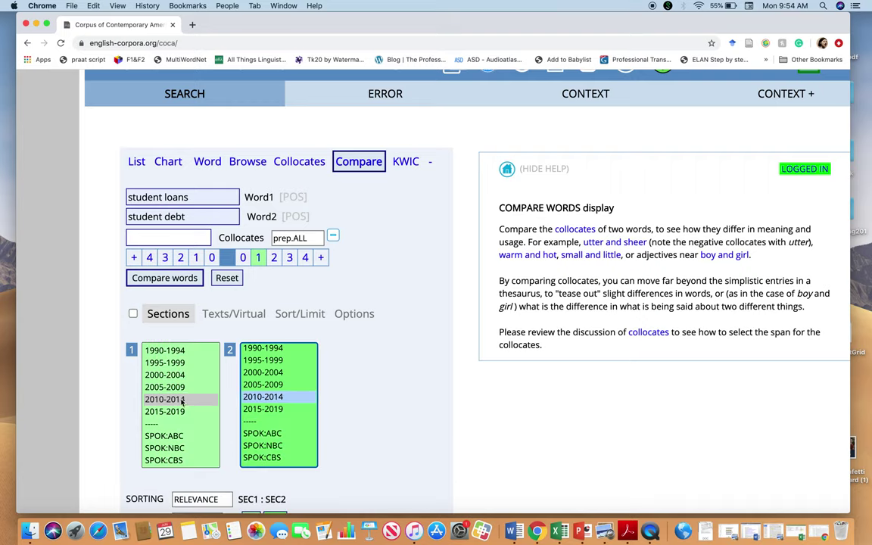
{"action": "left_click", "coordinate": [182, 399]}
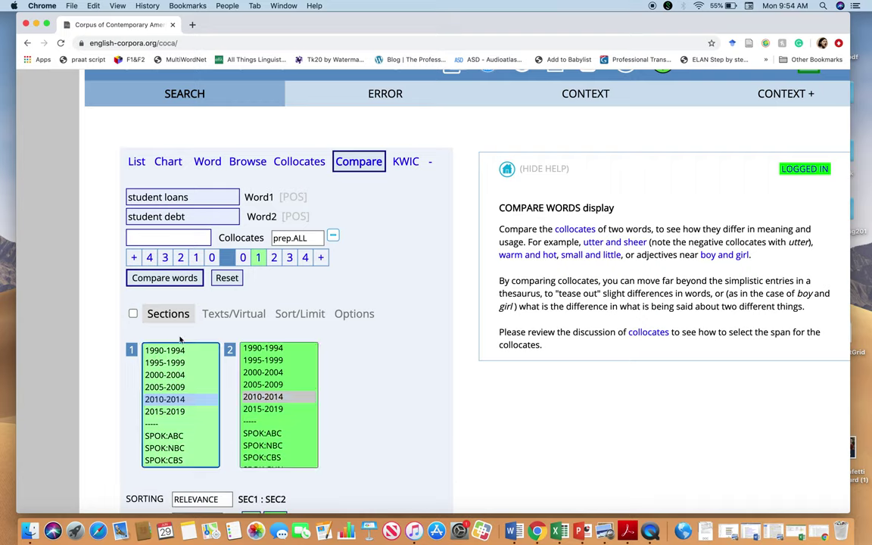
{"action": "left_click", "coordinate": [164, 277]}
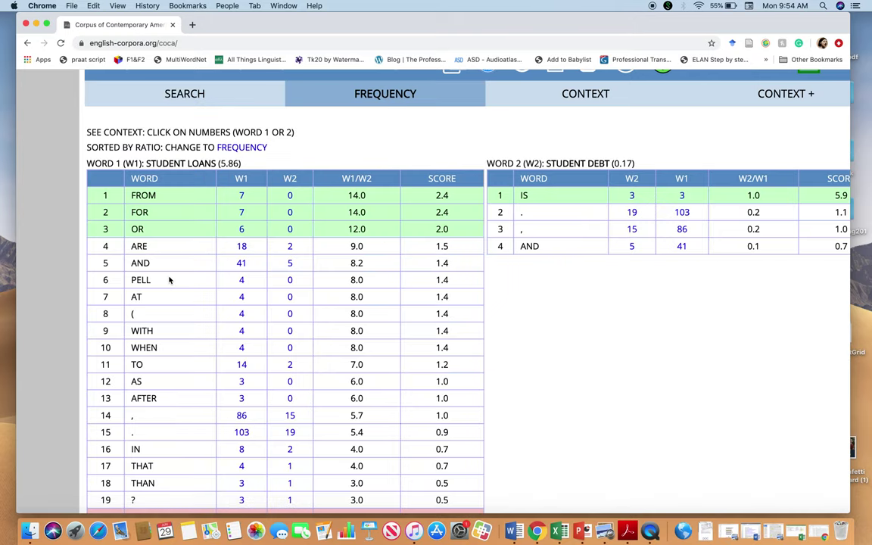
Look over the preposition-led comparison results and return to the compare form
{"action": "scroll", "coordinate": [215, 272], "scroll_direction": "down", "scroll_amount": 1}
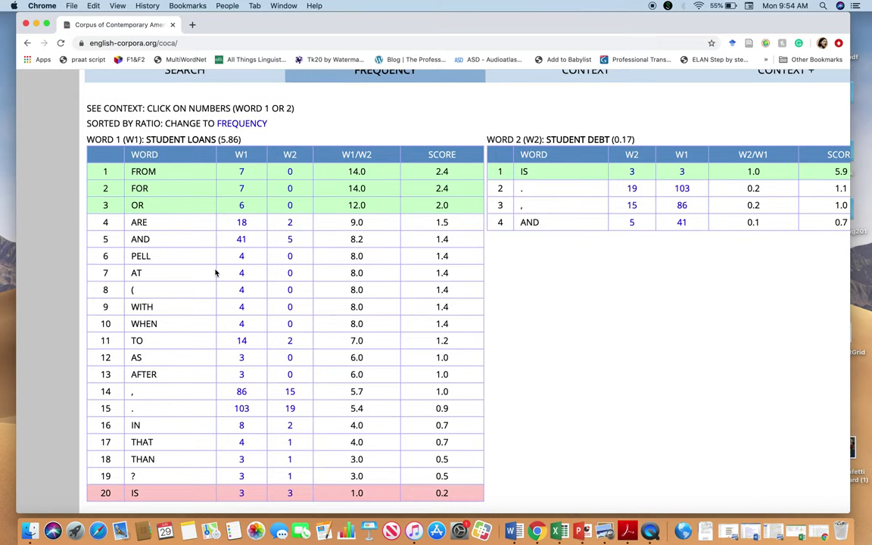
{"action": "scroll", "coordinate": [215, 273], "scroll_direction": "right", "scroll_amount": 1}
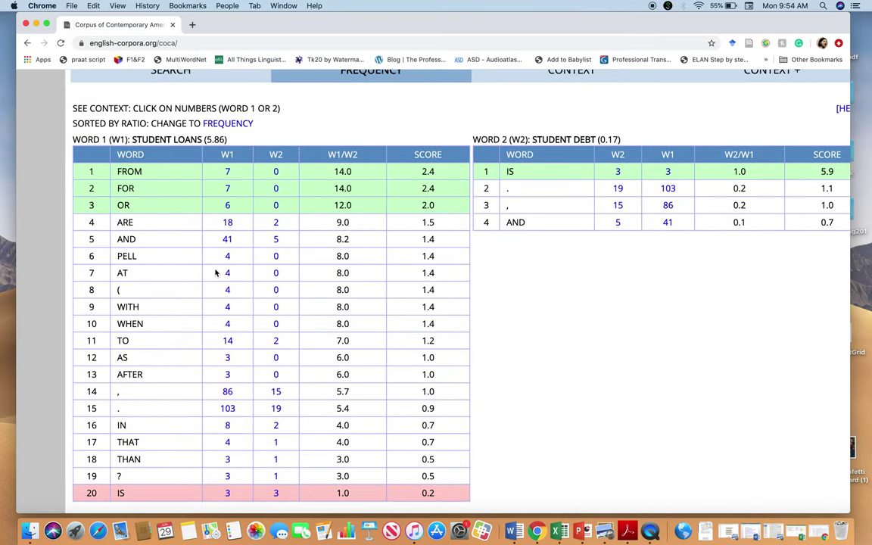
{"action": "scroll", "coordinate": [217, 272], "scroll_direction": "up", "scroll_amount": 1}
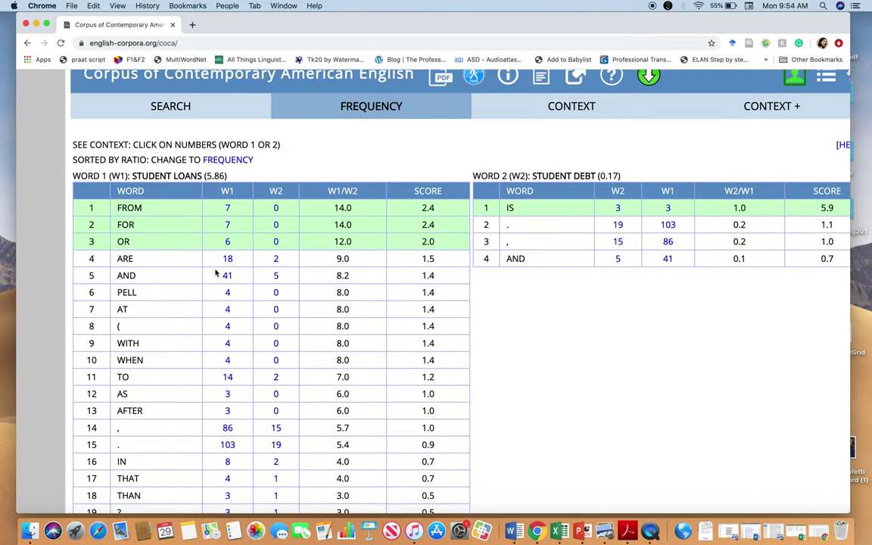
{"action": "left_click", "coordinate": [180, 108]}
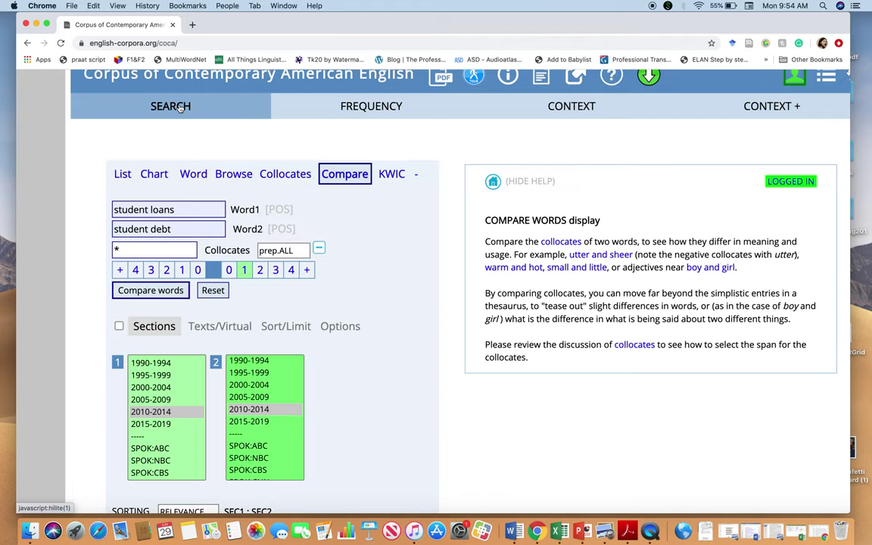
Drop the preposition collocate filter, set the span to 4 left and 4 right, and rerun
{"action": "left_click", "coordinate": [295, 252]}
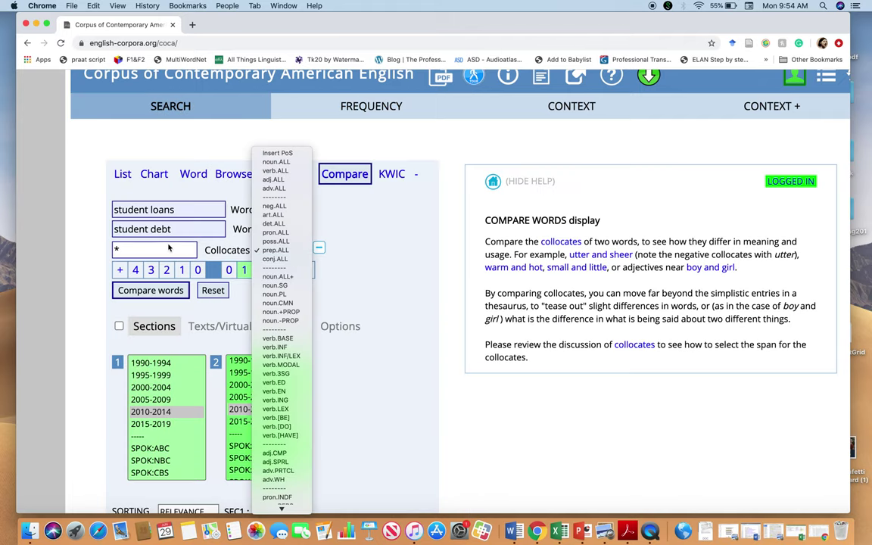
{"action": "left_click", "coordinate": [296, 255]}
{"action": "left_click", "coordinate": [318, 249]}
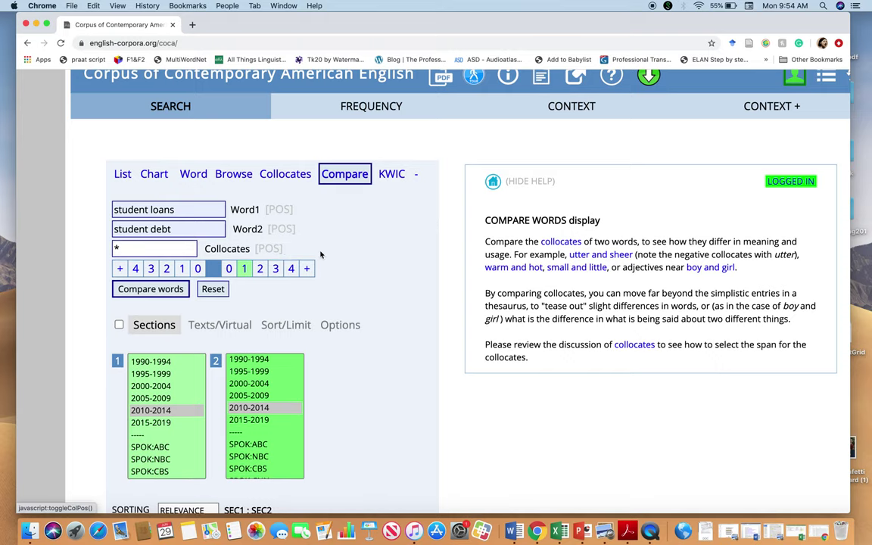
{"action": "left_click", "coordinate": [145, 250]}
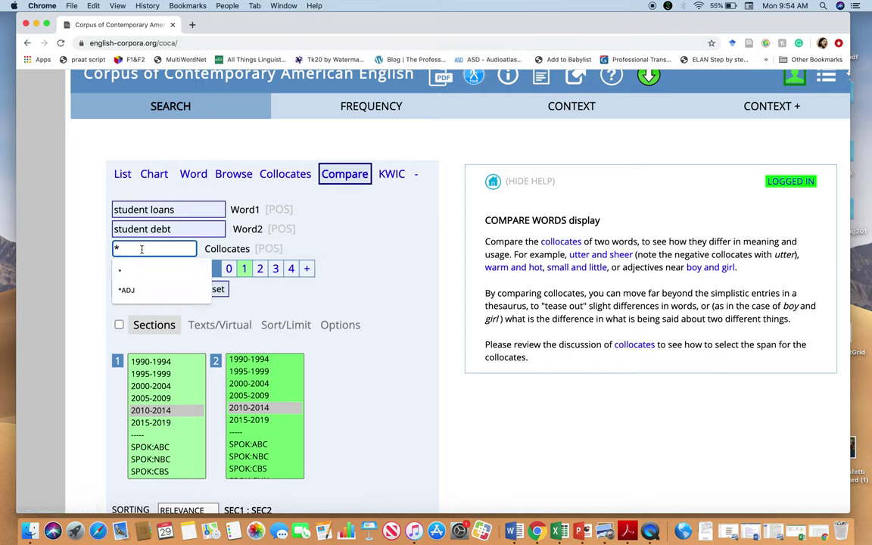
{"action": "left_click", "coordinate": [259, 258]}
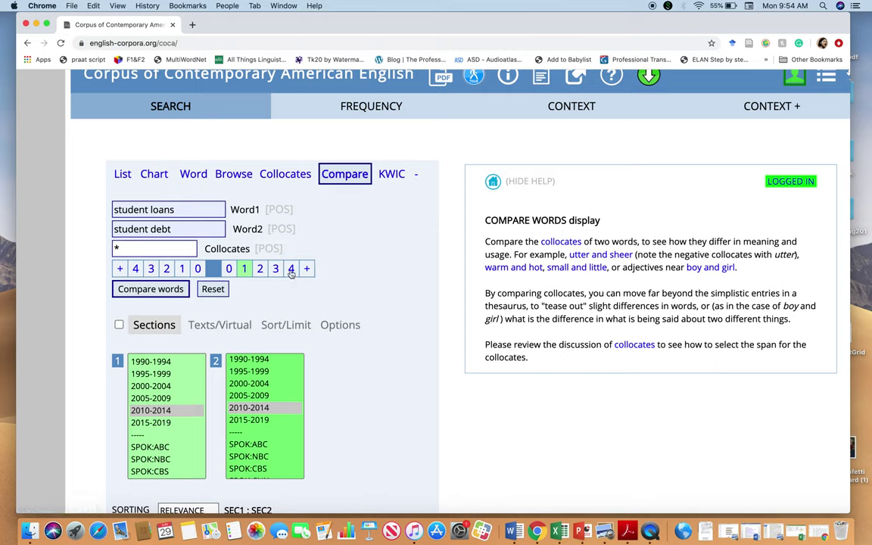
{"action": "left_click", "coordinate": [165, 268]}
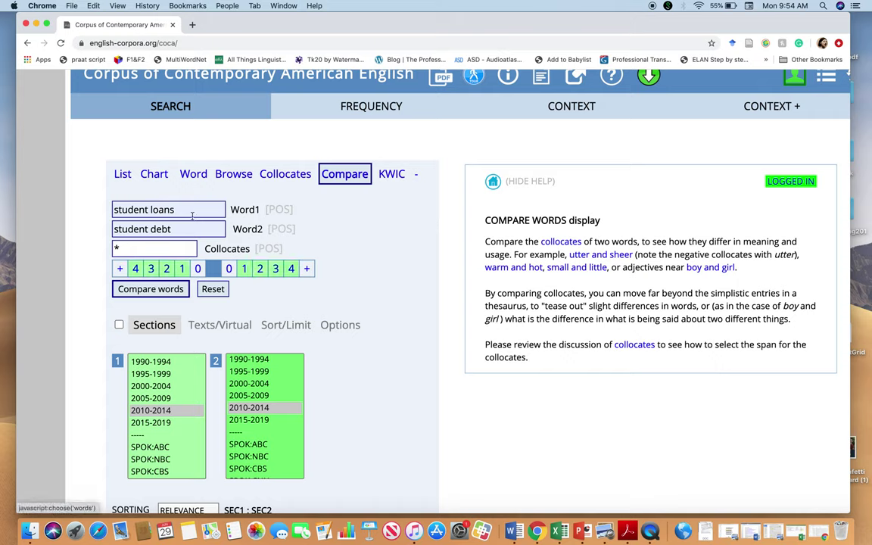
{"action": "left_click", "coordinate": [138, 290]}
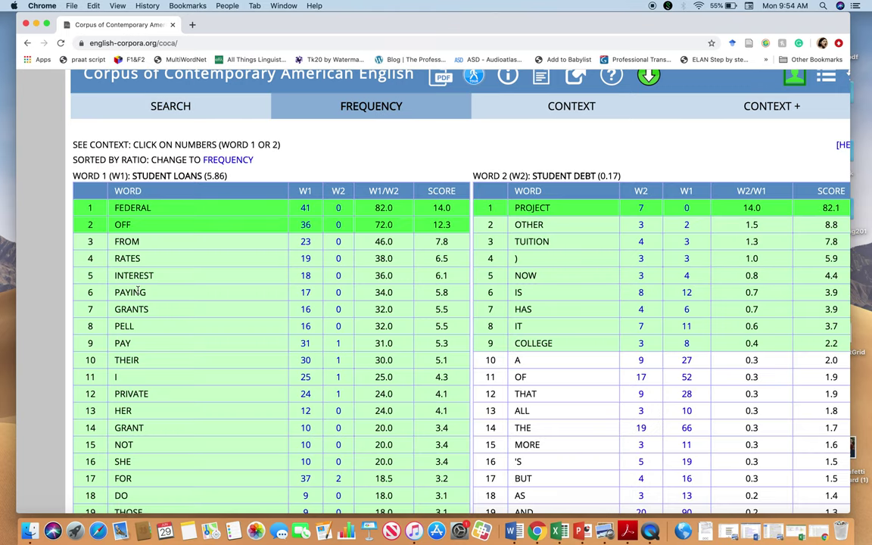
Review the collocate tables (federal, off for 'student loans'; project for 'student debt') and return to the compare form
{"action": "scroll", "coordinate": [138, 288], "scroll_direction": "up", "scroll_amount": 1}
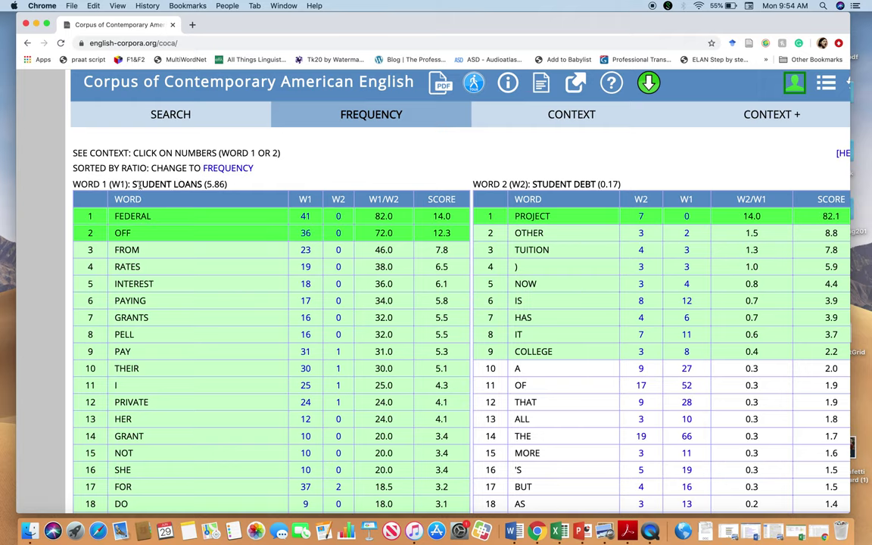
{"action": "left_click_drag", "start_coordinate": [110, 183], "coordinate": [127, 184]}
{"action": "left_click", "coordinate": [499, 183]}
{"action": "scroll", "coordinate": [223, 184], "scroll_direction": "down", "scroll_amount": 1}
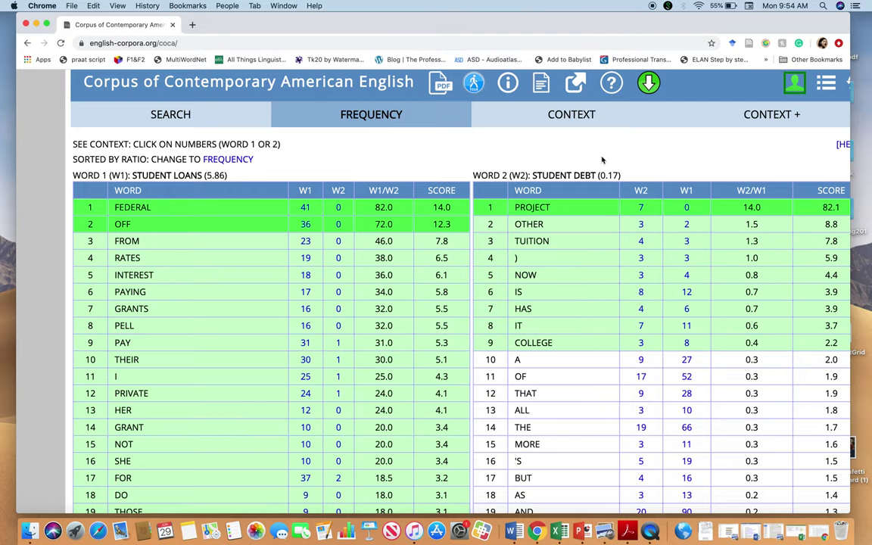
{"action": "scroll", "coordinate": [609, 176], "scroll_direction": "down", "scroll_amount": 1}
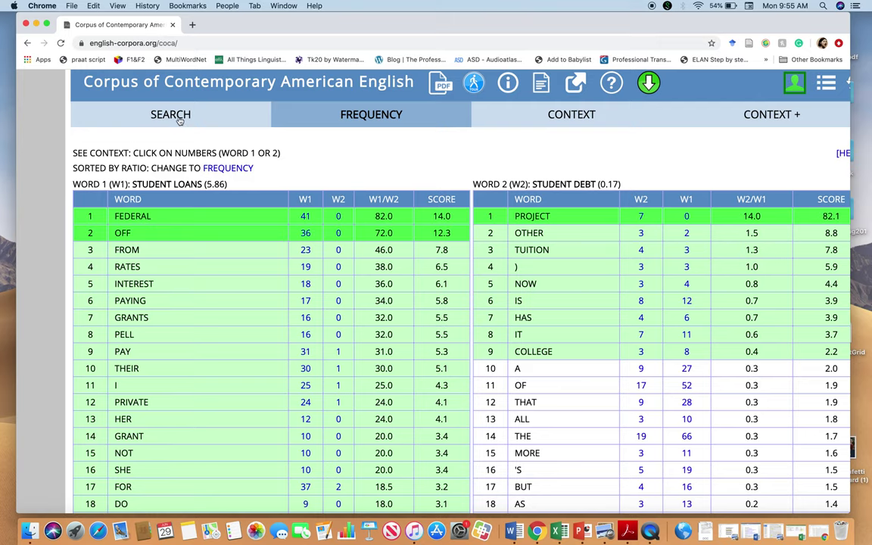
{"action": "left_click", "coordinate": [176, 117]}
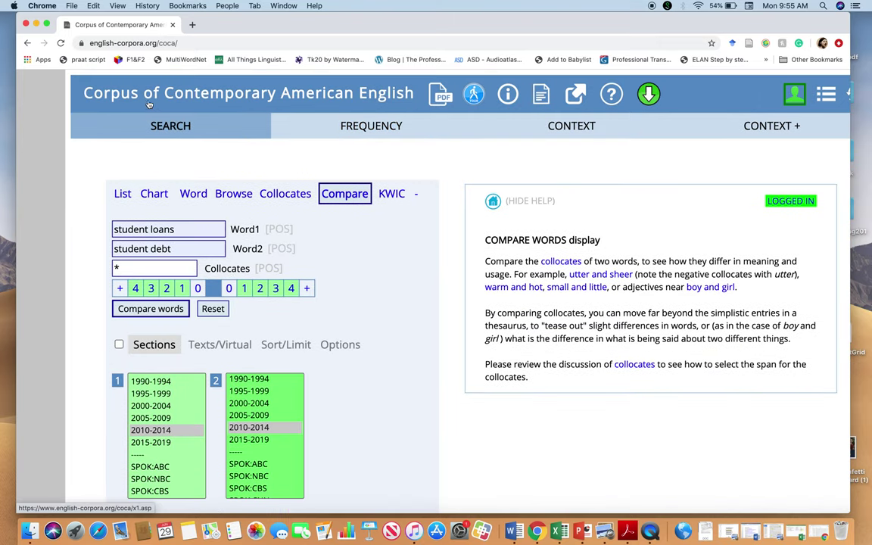
Switch to a plain List search without section limits and replace 'student loans' with 'karen'
{"action": "left_click", "coordinate": [122, 198]}
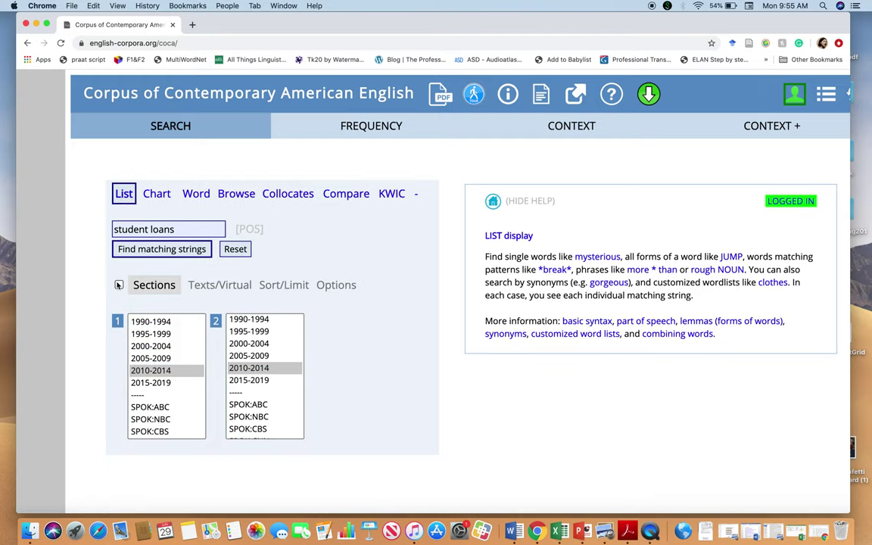
{"action": "left_click", "coordinate": [119, 284]}
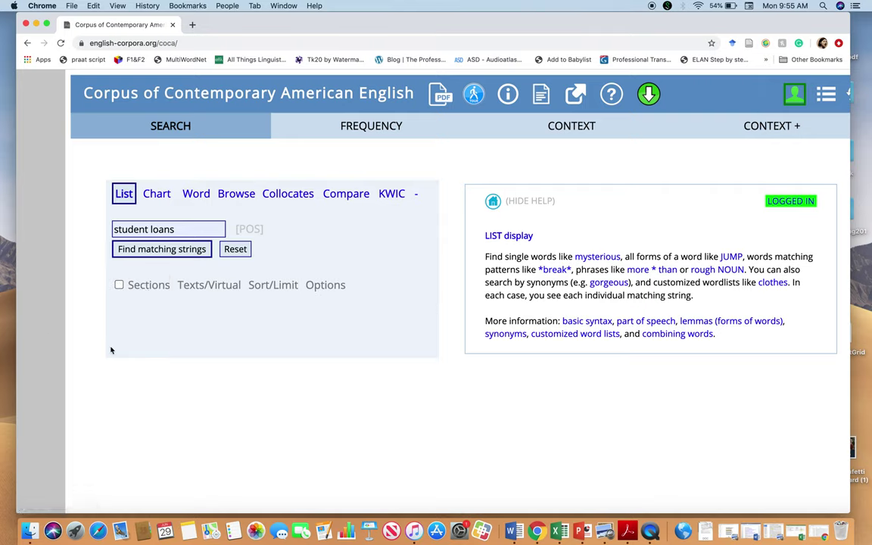
{"action": "triple_click", "coordinate": [162, 229]}
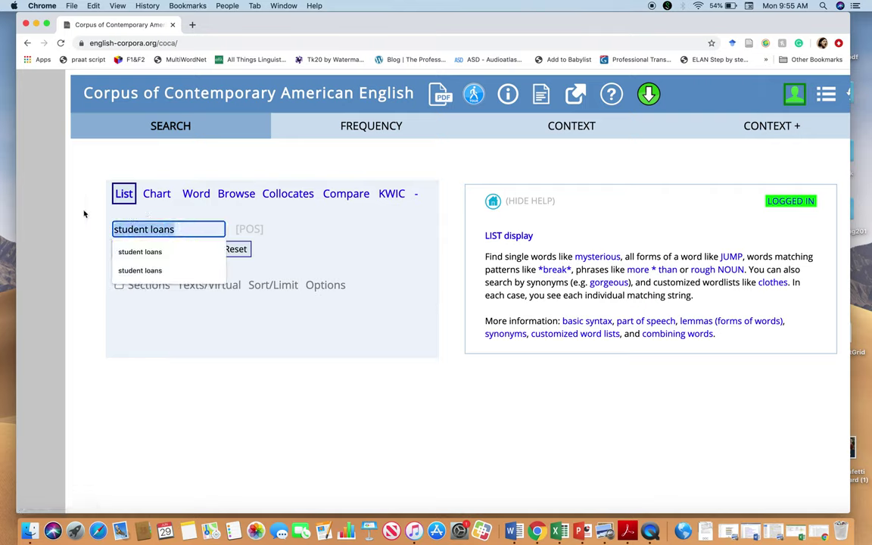
{"action": "type", "text": "karen"}
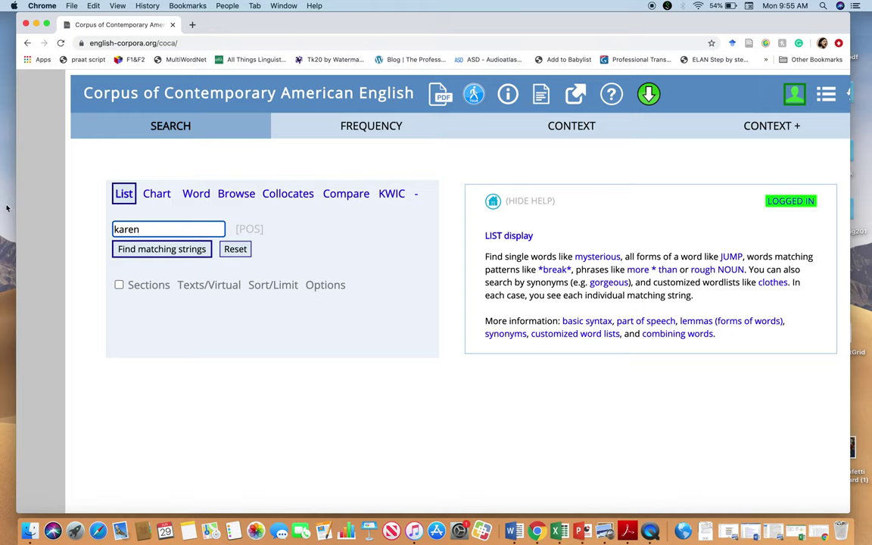
{"action": "left_click", "coordinate": [65, 231]}
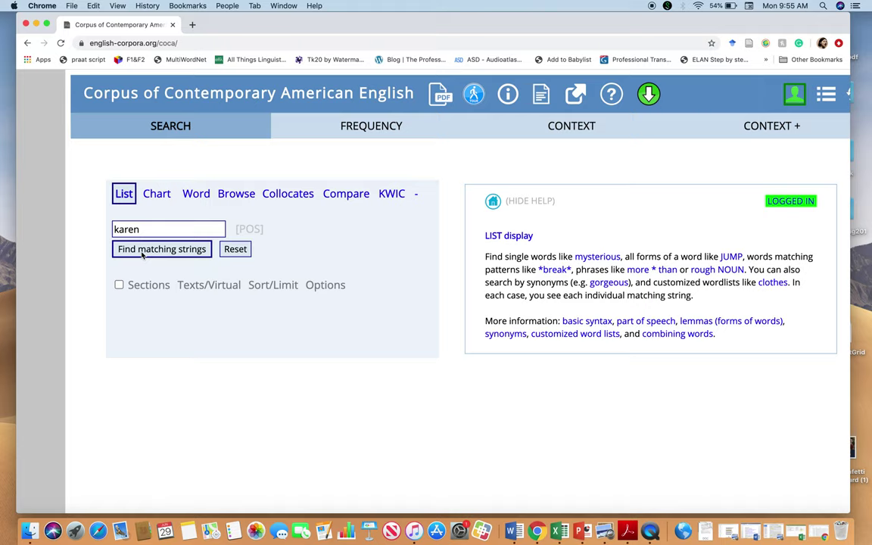
Limit the 'karen' search to the 2015–2019 section, submit, and return from the error page
{"action": "left_click", "coordinate": [118, 285]}
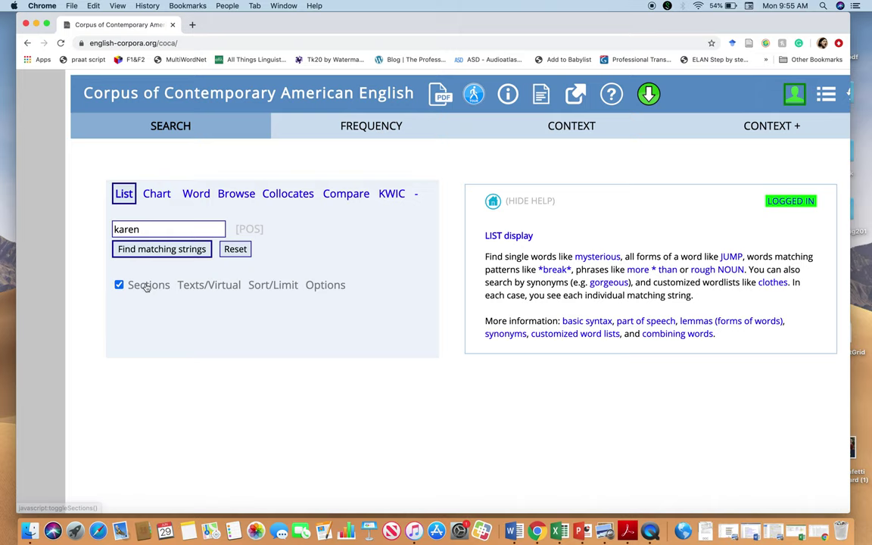
{"action": "left_click", "coordinate": [149, 374]}
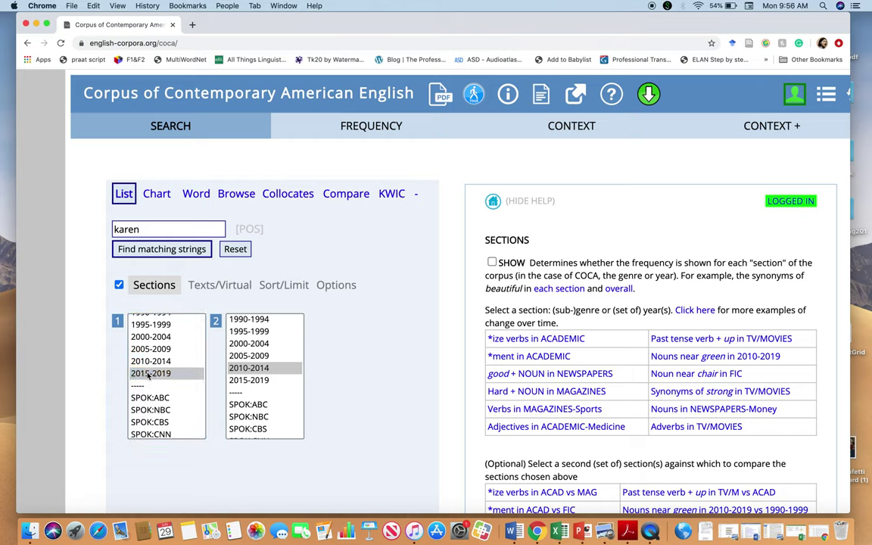
{"action": "scroll", "coordinate": [155, 367], "scroll_direction": "up", "scroll_amount": 2}
{"action": "scroll", "coordinate": [161, 361], "scroll_direction": "down", "scroll_amount": 1}
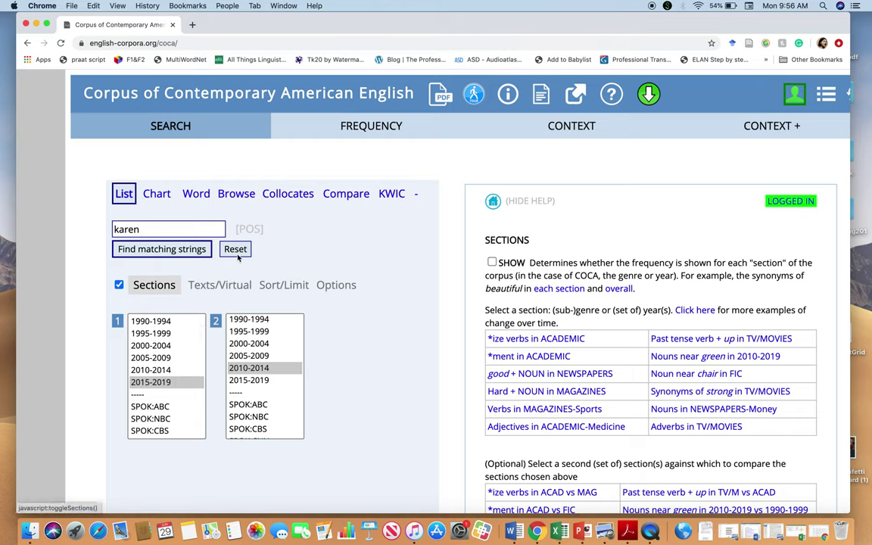
{"action": "left_click", "coordinate": [168, 250]}
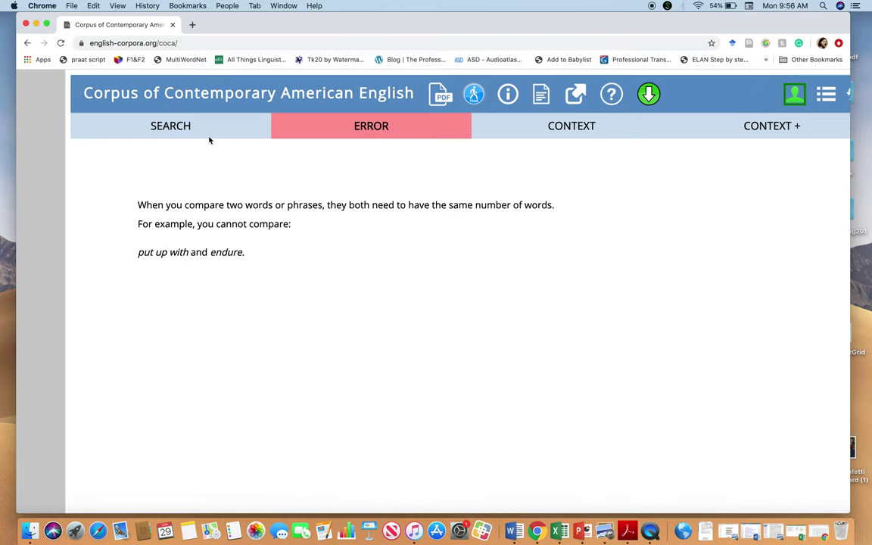
{"action": "left_click", "coordinate": [189, 131]}
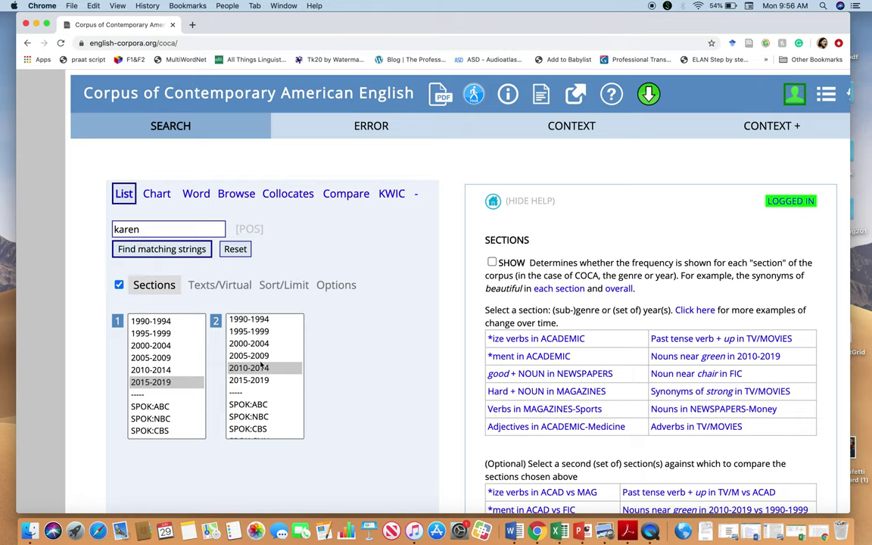
Set the second section to IGNORE, resubmit, then reload the page to clear the form
{"action": "scroll", "coordinate": [238, 330], "scroll_direction": "up", "scroll_amount": 5}
{"action": "left_click", "coordinate": [244, 321]}
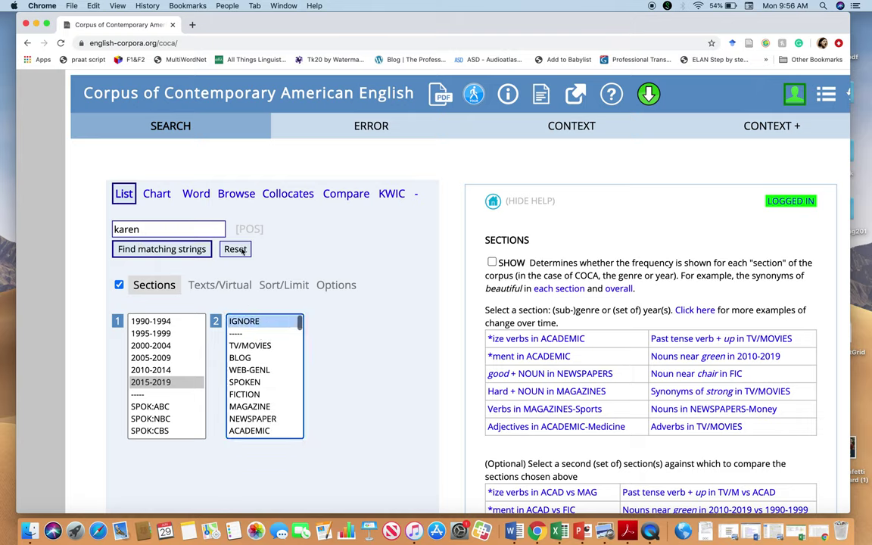
{"action": "left_click", "coordinate": [175, 251]}
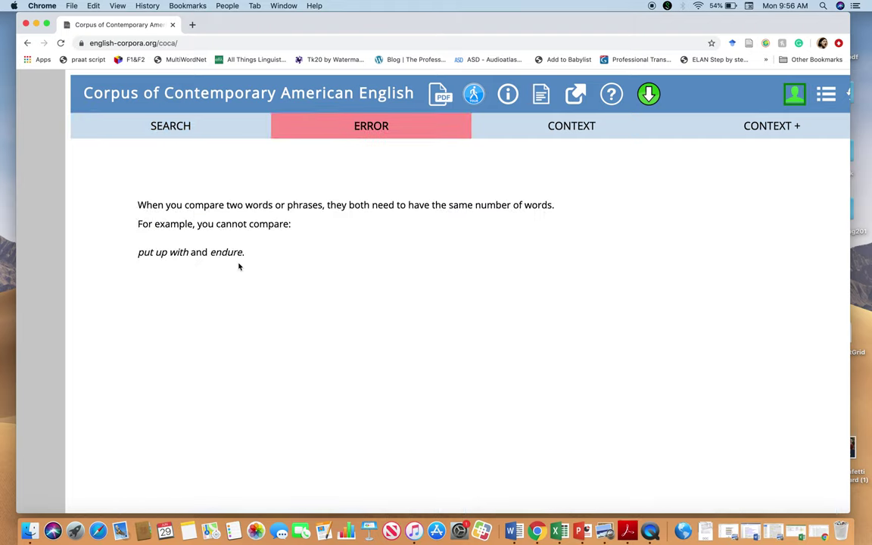
{"action": "left_click", "coordinate": [176, 127]}
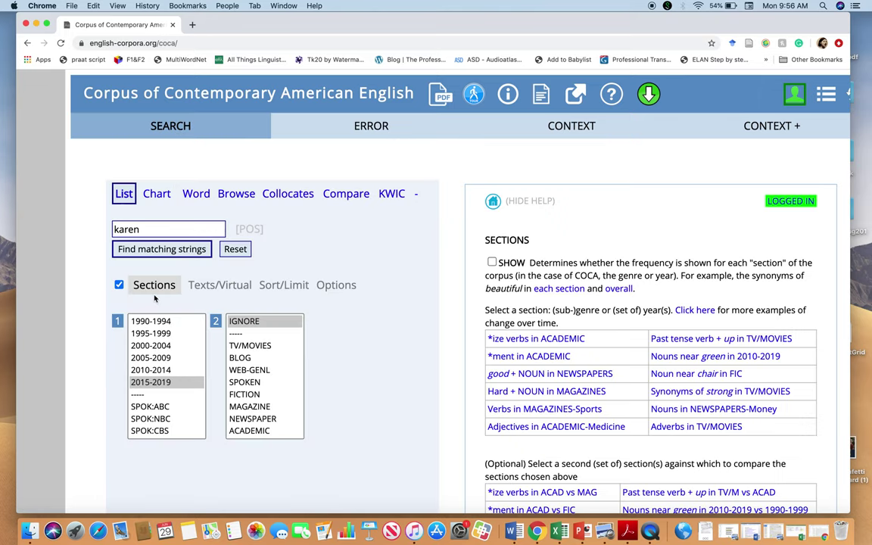
{"action": "left_click", "coordinate": [62, 43]}
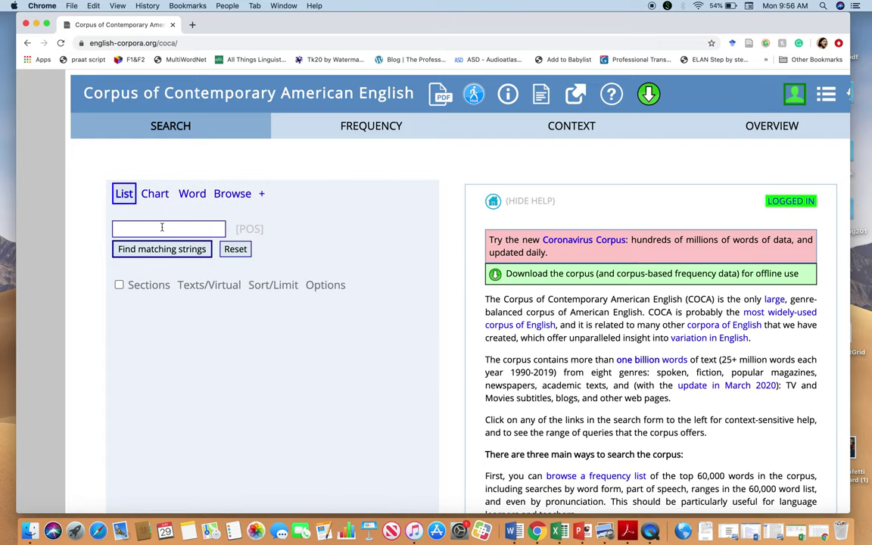
Reuse the earlier 'karen' query and turn on section limits
{"action": "left_click", "coordinate": [161, 228]}
{"action": "type", "text": "karen"}
{"action": "left_click", "coordinate": [128, 252]}
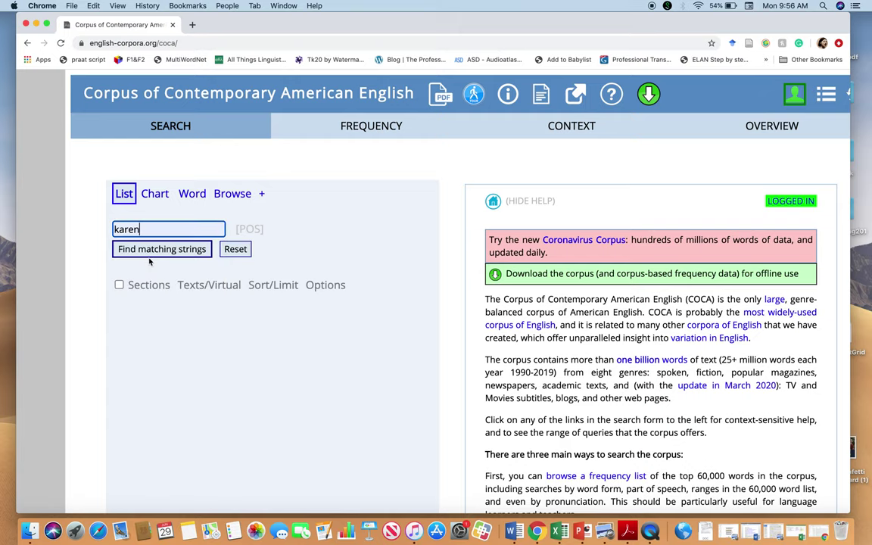
{"action": "left_click", "coordinate": [120, 286]}
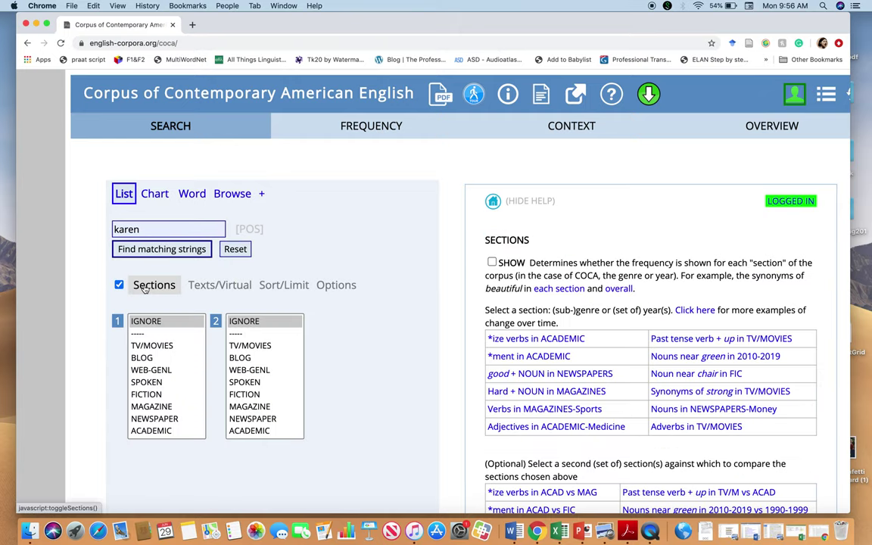
Restrict the first section to 2015–2019 and run the 'karen' search
{"action": "scroll", "coordinate": [151, 366], "scroll_direction": "down", "scroll_amount": 1}
{"action": "scroll", "coordinate": [151, 367], "scroll_direction": "down", "scroll_amount": 2}
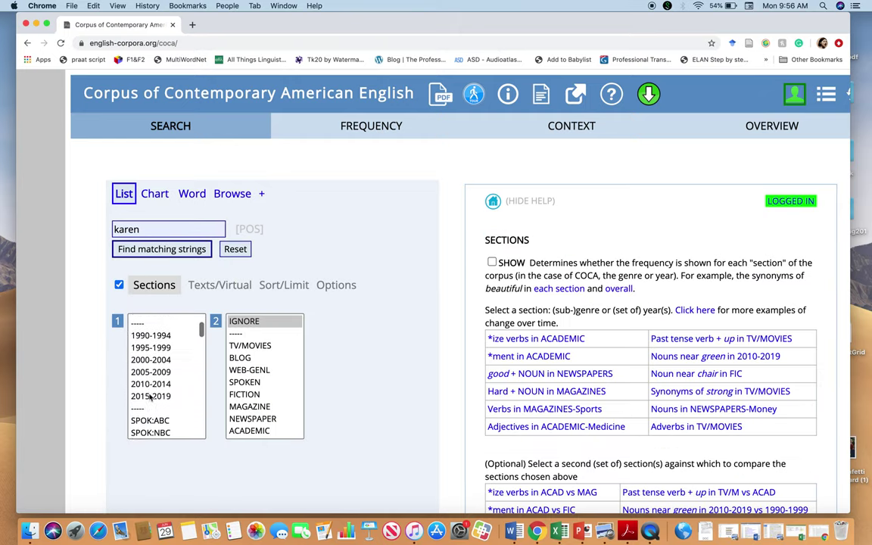
{"action": "scroll", "coordinate": [151, 370], "scroll_direction": "down", "scroll_amount": 3}
{"action": "scroll", "coordinate": [150, 390], "scroll_direction": "down", "scroll_amount": 2}
{"action": "scroll", "coordinate": [150, 390], "scroll_direction": "down", "scroll_amount": 2}
{"action": "scroll", "coordinate": [149, 390], "scroll_direction": "up", "scroll_amount": 2}
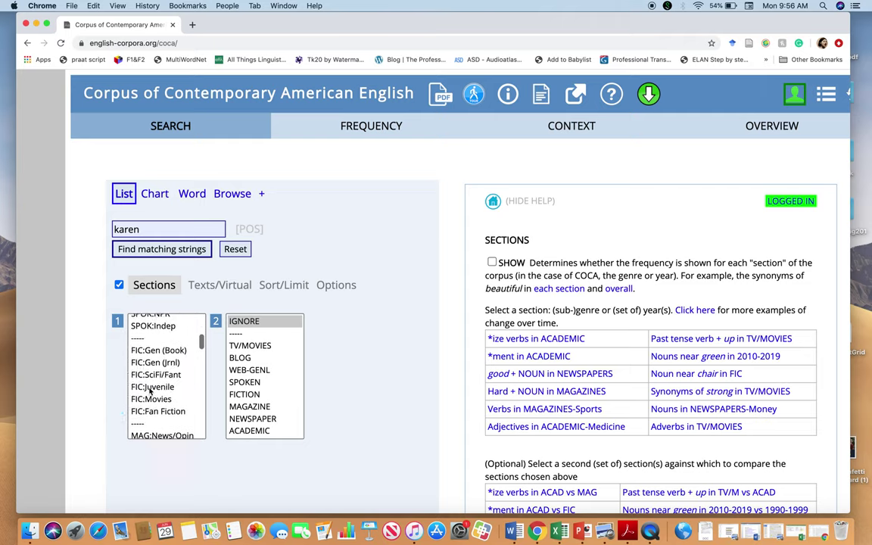
{"action": "scroll", "coordinate": [150, 389], "scroll_direction": "up", "scroll_amount": 2}
{"action": "scroll", "coordinate": [151, 390], "scroll_direction": "up", "scroll_amount": 2}
{"action": "scroll", "coordinate": [150, 389], "scroll_direction": "down", "scroll_amount": 2}
{"action": "left_click", "coordinate": [149, 383]}
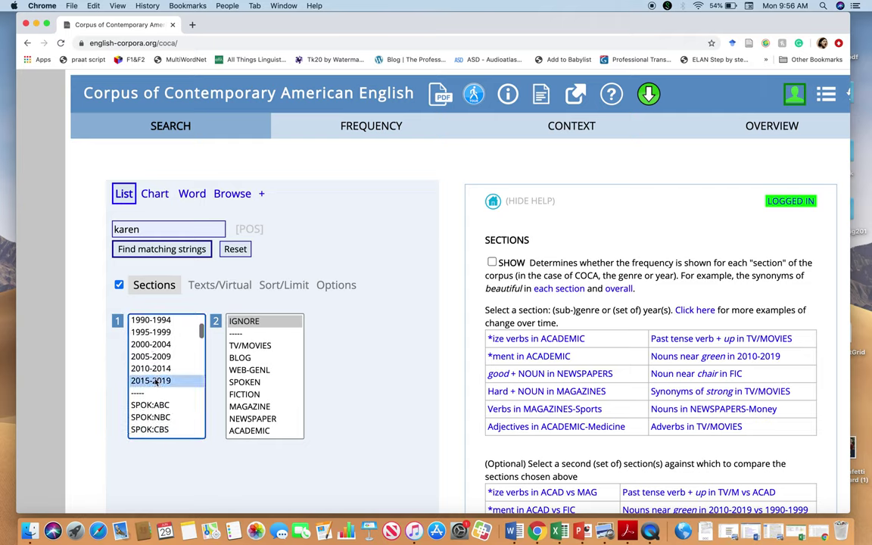
{"action": "left_click", "coordinate": [105, 346]}
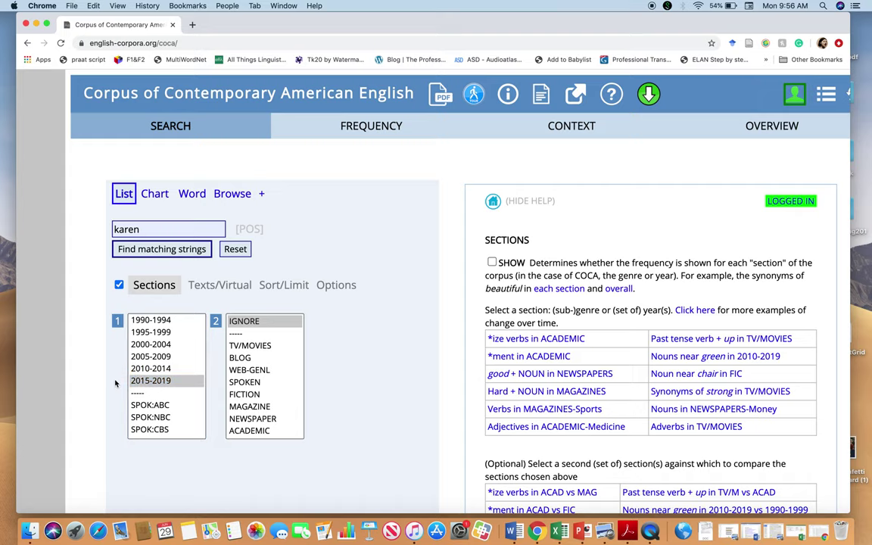
{"action": "left_click", "coordinate": [189, 249]}
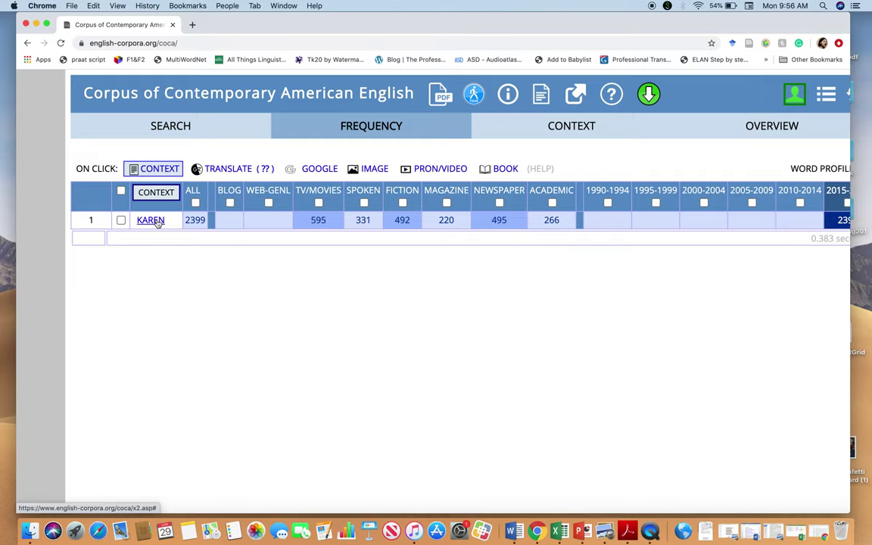
Open the 2,399 'karen' hits under 2015–2019 as concordance lines (2,378 examples)
{"action": "scroll", "coordinate": [331, 337], "scroll_direction": "right", "scroll_amount": 5}
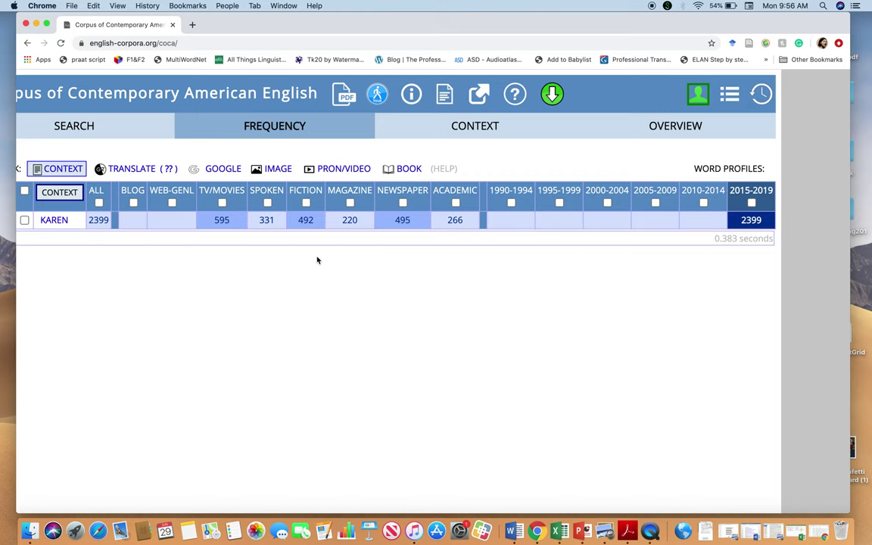
{"action": "scroll", "coordinate": [317, 260], "scroll_direction": "right", "scroll_amount": 3}
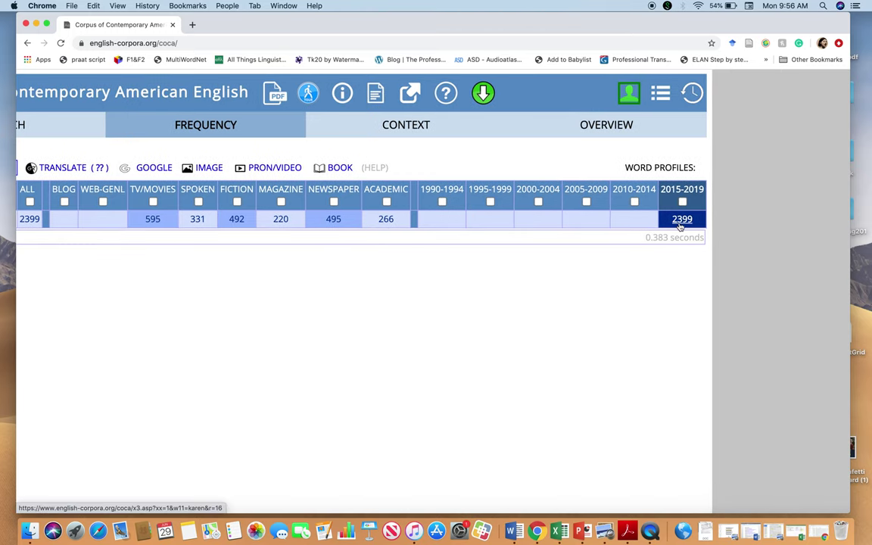
{"action": "left_click", "coordinate": [683, 219]}
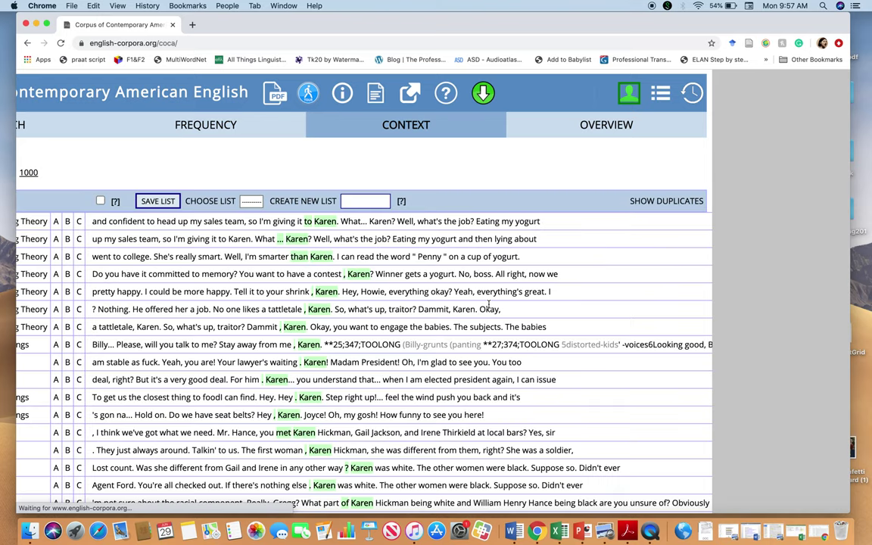
{"action": "scroll", "coordinate": [404, 321], "scroll_direction": "left", "scroll_amount": 2}
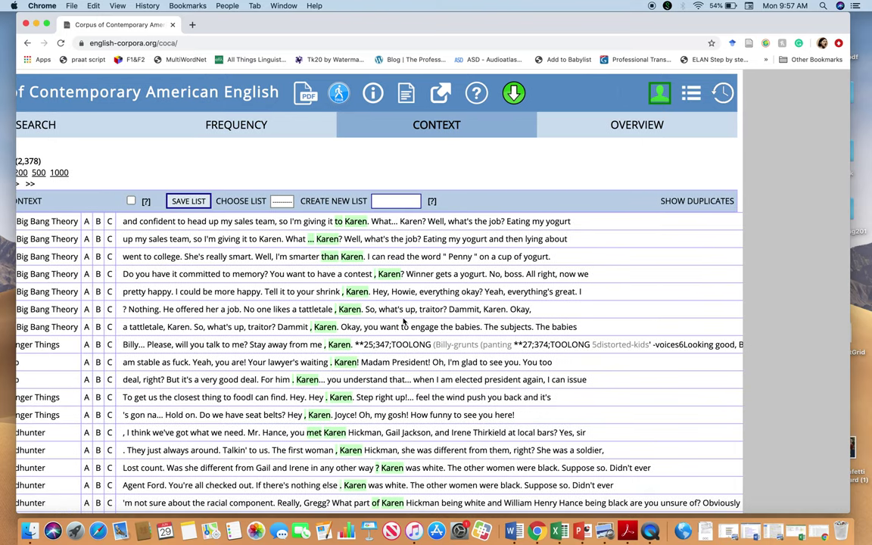
{"action": "scroll", "coordinate": [404, 321], "scroll_direction": "left", "scroll_amount": 2}
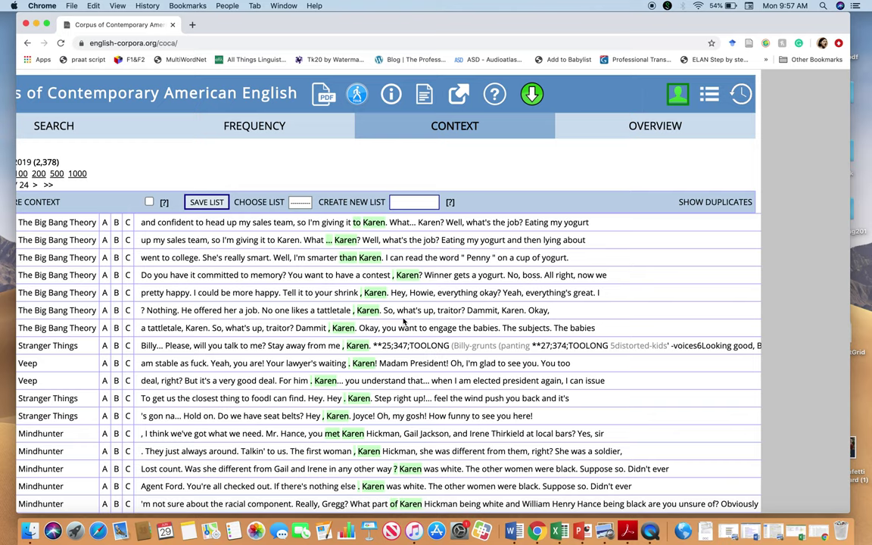
{"action": "scroll", "coordinate": [403, 322], "scroll_direction": "left", "scroll_amount": 3}
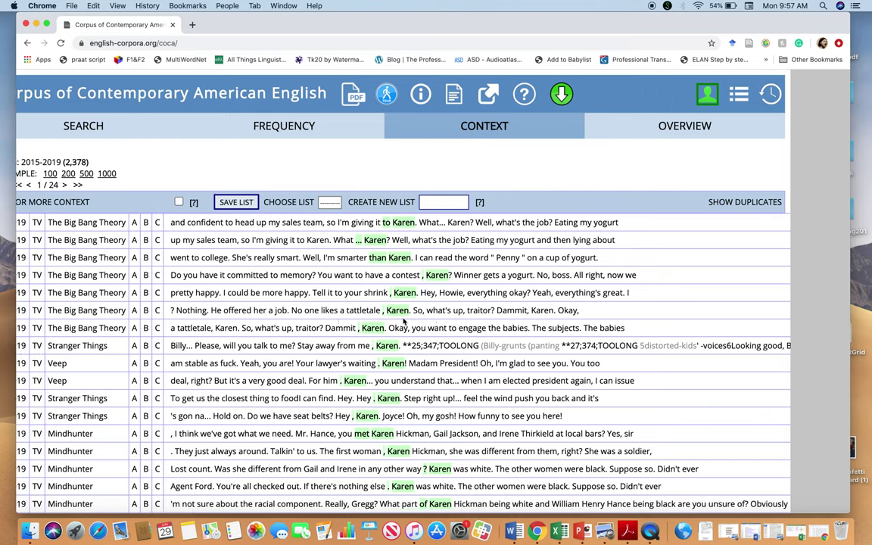
{"action": "scroll", "coordinate": [403, 322], "scroll_direction": "left", "scroll_amount": 10}
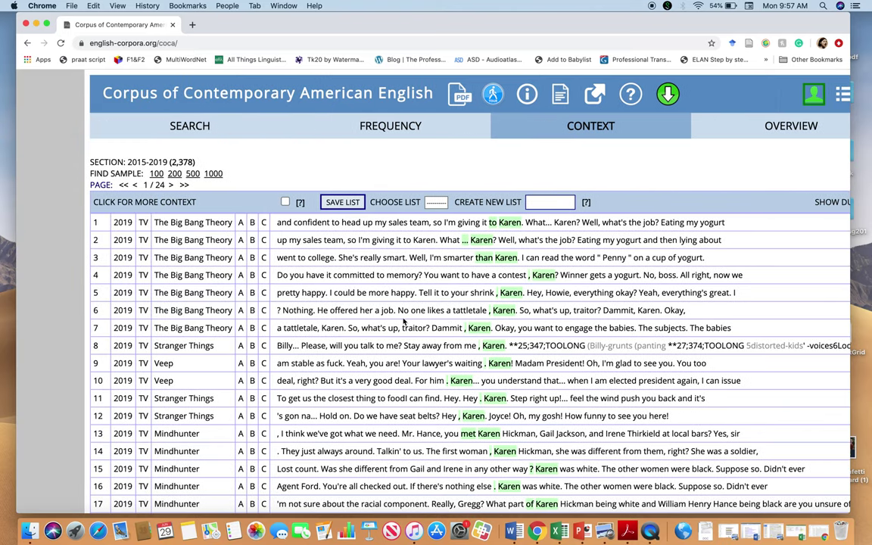
Find COCA's determiner (_d*) collocates of karen, one word left: WHAT 7, WHICH 3, MANY 3
{"action": "left_click", "coordinate": [195, 131]}
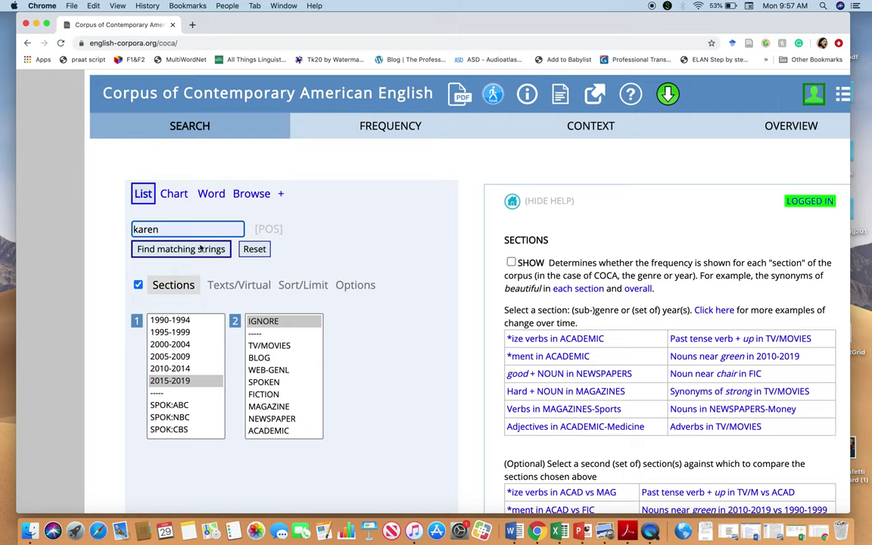
{"action": "left_click", "coordinate": [283, 195]}
{"action": "left_click", "coordinate": [304, 195]}
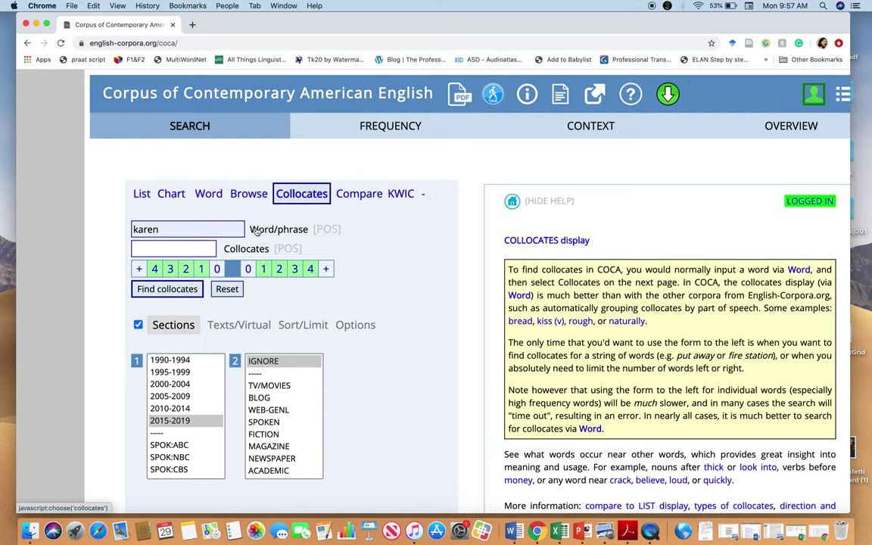
{"action": "left_click", "coordinate": [203, 270]}
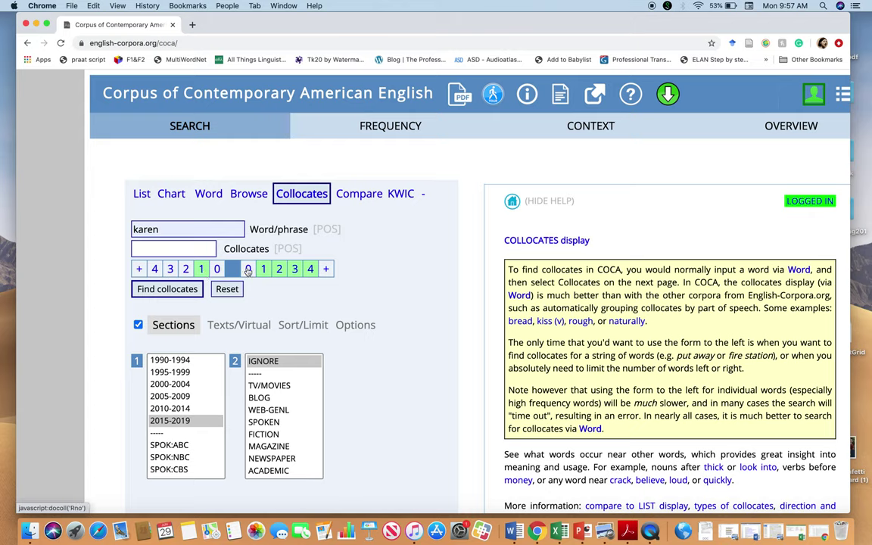
{"action": "left_click", "coordinate": [189, 249]}
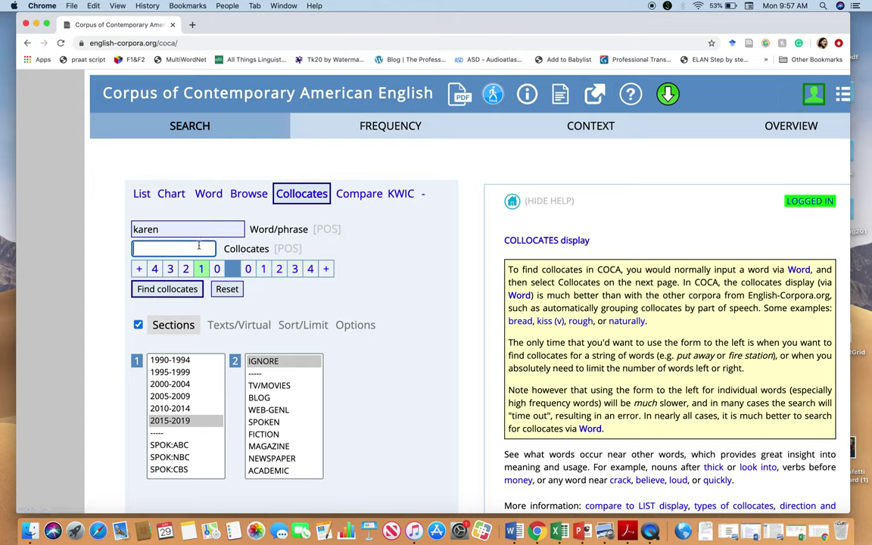
{"action": "left_click", "coordinate": [290, 251]}
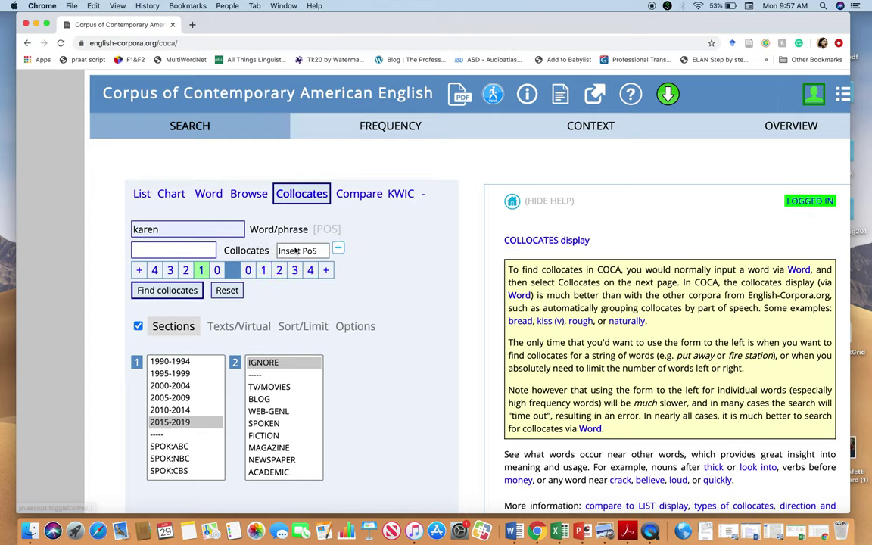
{"action": "left_click", "coordinate": [291, 250]}
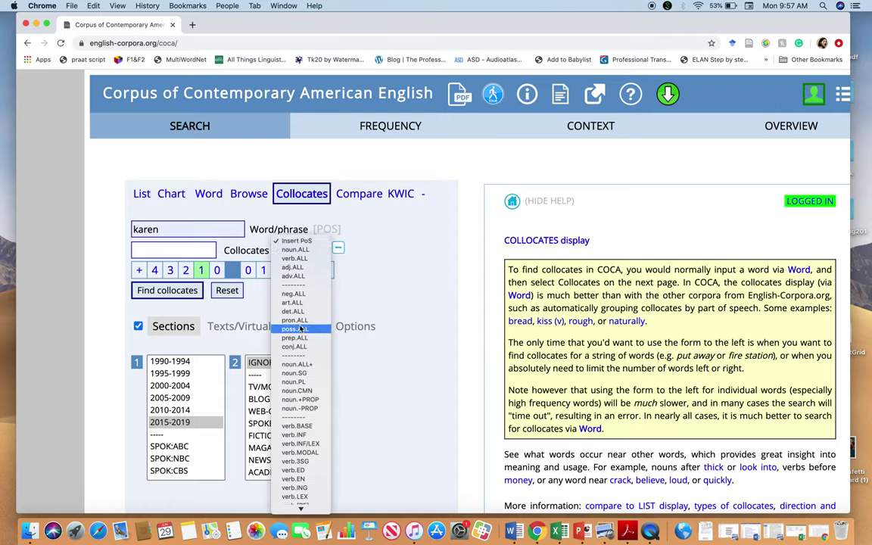
{"action": "scroll", "coordinate": [300, 328], "scroll_direction": "down", "scroll_amount": 2}
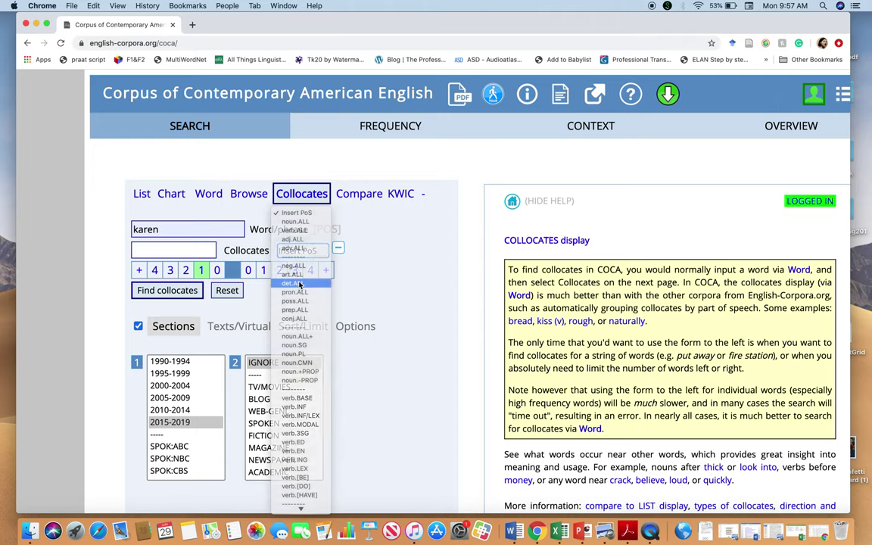
{"action": "left_click", "coordinate": [299, 283]}
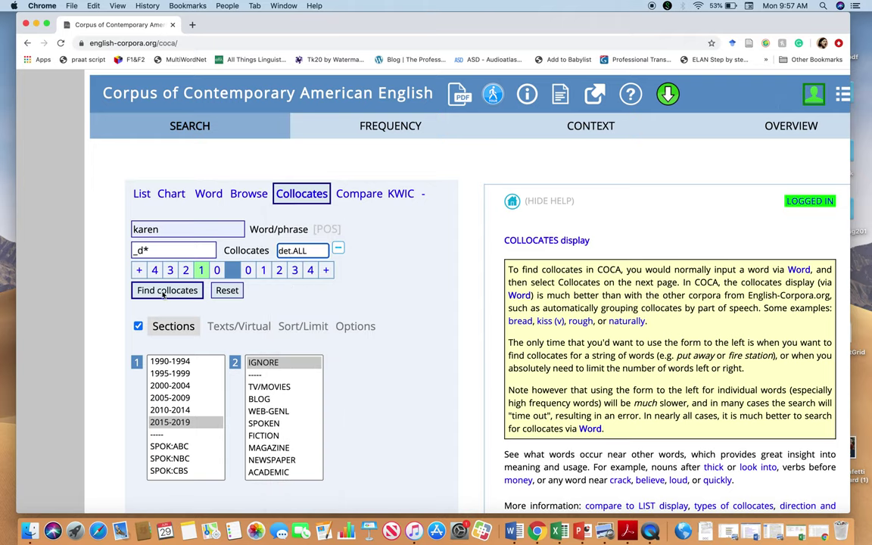
{"action": "left_click", "coordinate": [162, 292]}
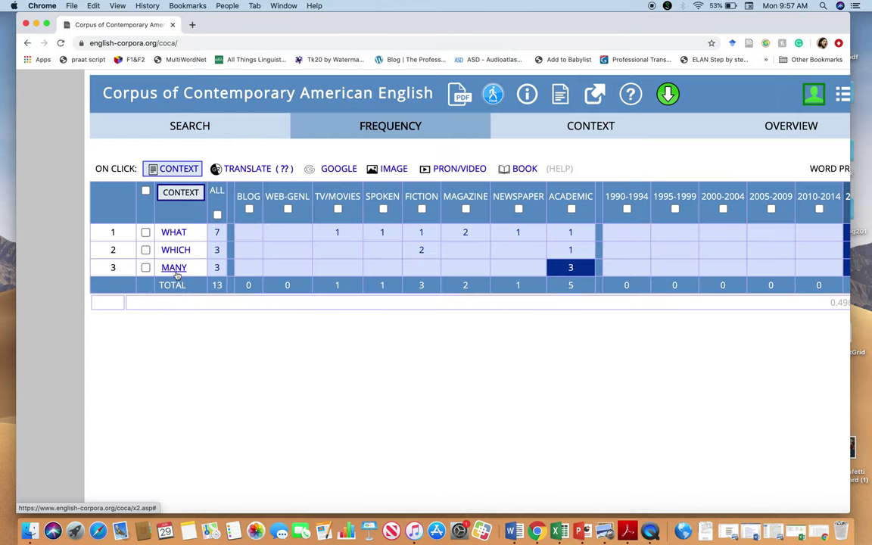
{"action": "left_click", "coordinate": [195, 131]}
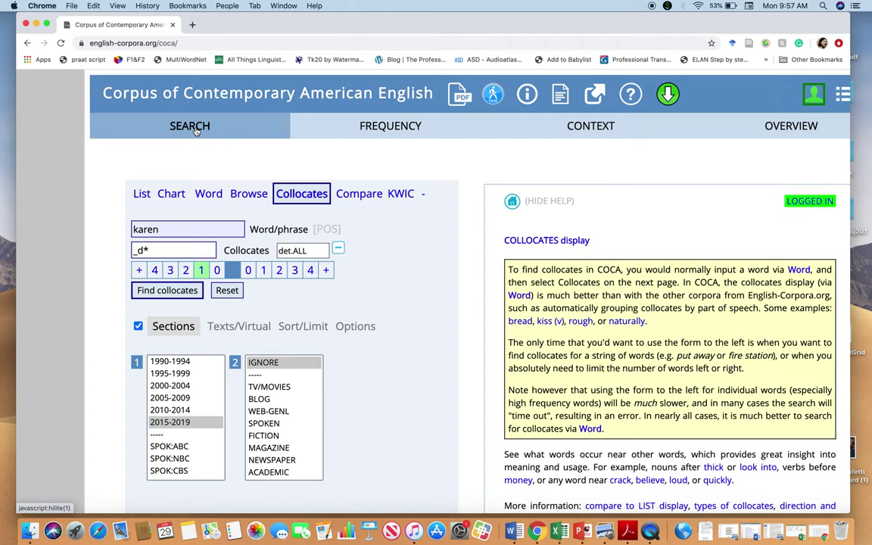
Run a COCA List search for the phrase 'a karen'
{"action": "left_click", "coordinate": [143, 196]}
{"action": "left_click", "coordinate": [134, 229]}
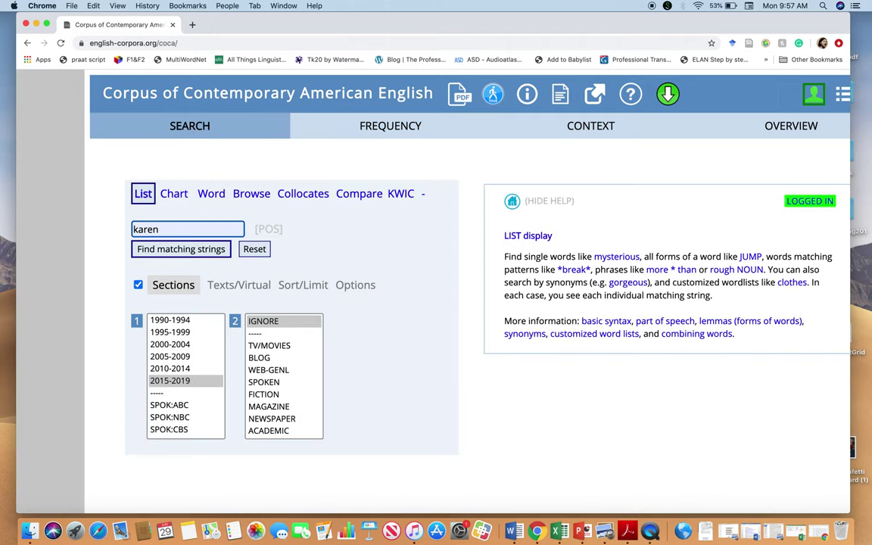
{"action": "type", "text": "a"}
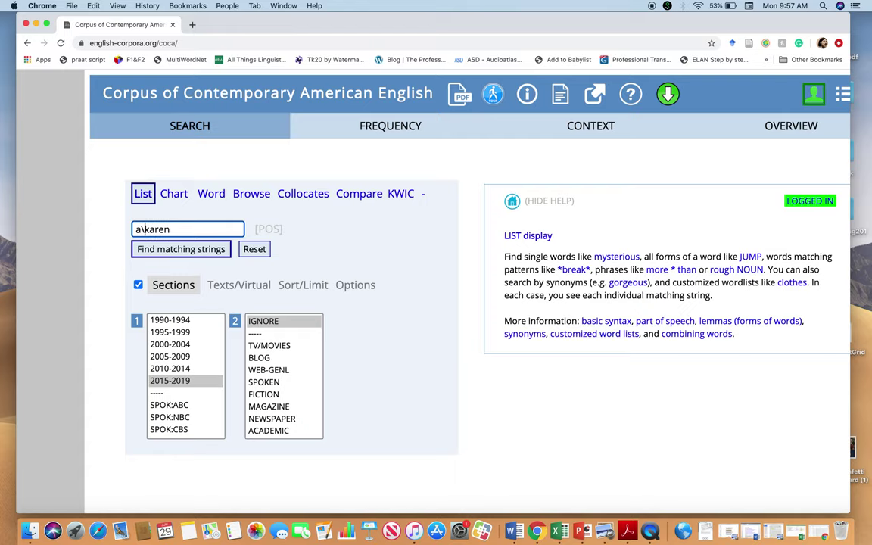
{"action": "key", "text": "BackSpace"}
{"action": "type", "text": "a"}
{"action": "left_click", "coordinate": [193, 249]}
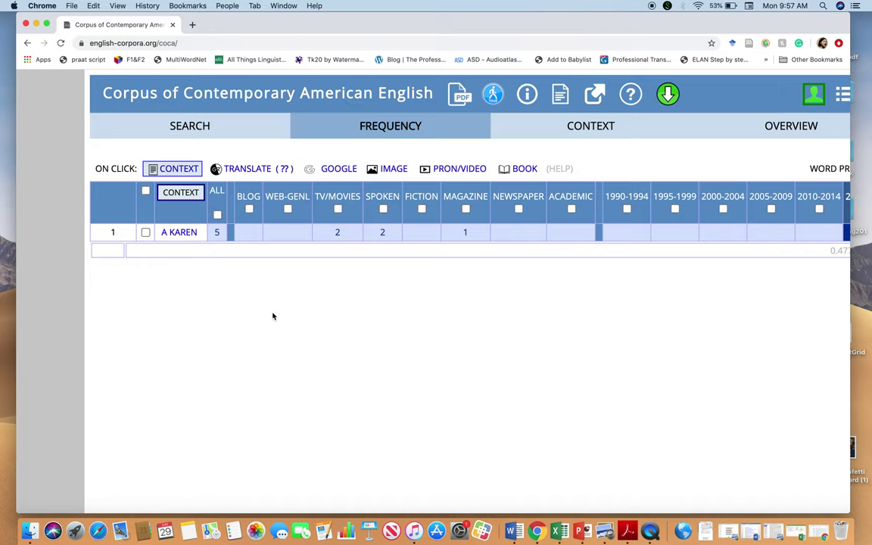
Open the A KAREN context view and browse its five 2015–2019 lines
{"action": "left_click", "coordinate": [180, 233]}
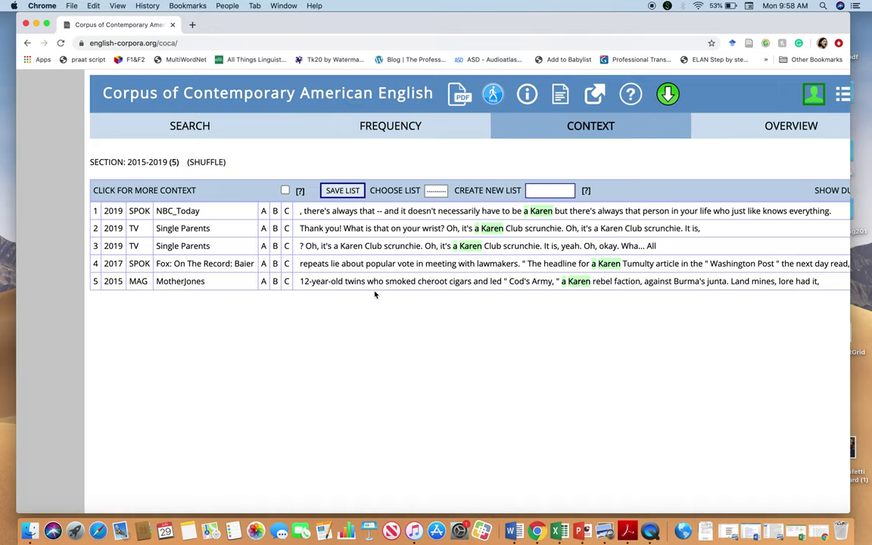
{"action": "scroll", "coordinate": [530, 212], "scroll_direction": "right", "scroll_amount": 3}
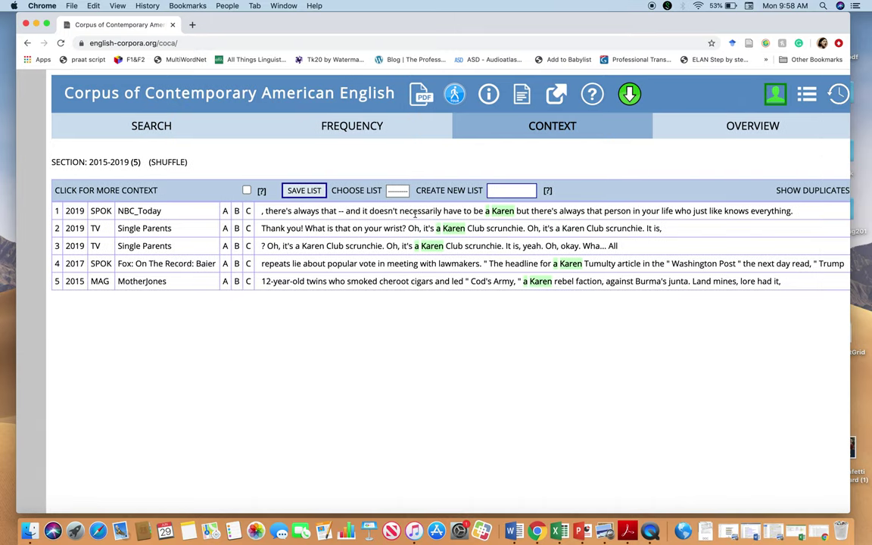
{"action": "scroll", "coordinate": [484, 214], "scroll_direction": "right", "scroll_amount": 2}
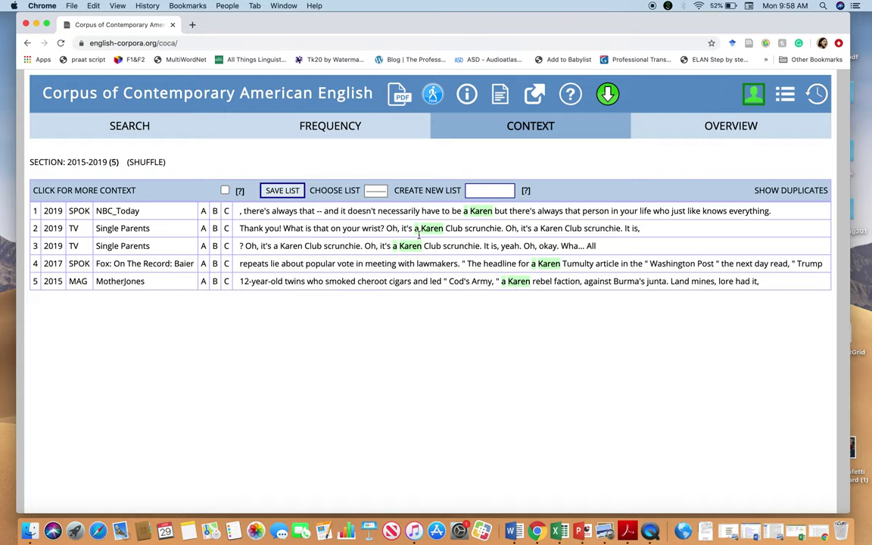
{"action": "scroll", "coordinate": [435, 264], "scroll_direction": "down", "scroll_amount": 1}
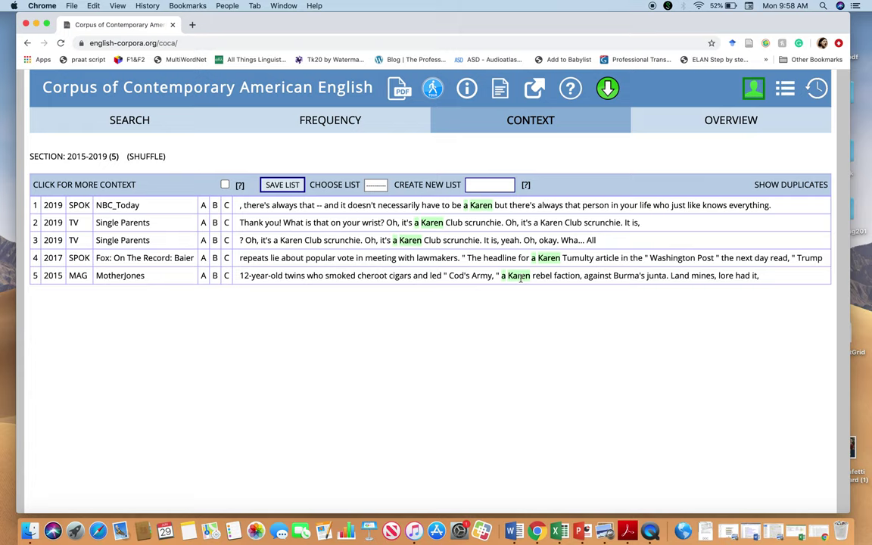
{"action": "scroll", "coordinate": [521, 278], "scroll_direction": "left", "scroll_amount": 2}
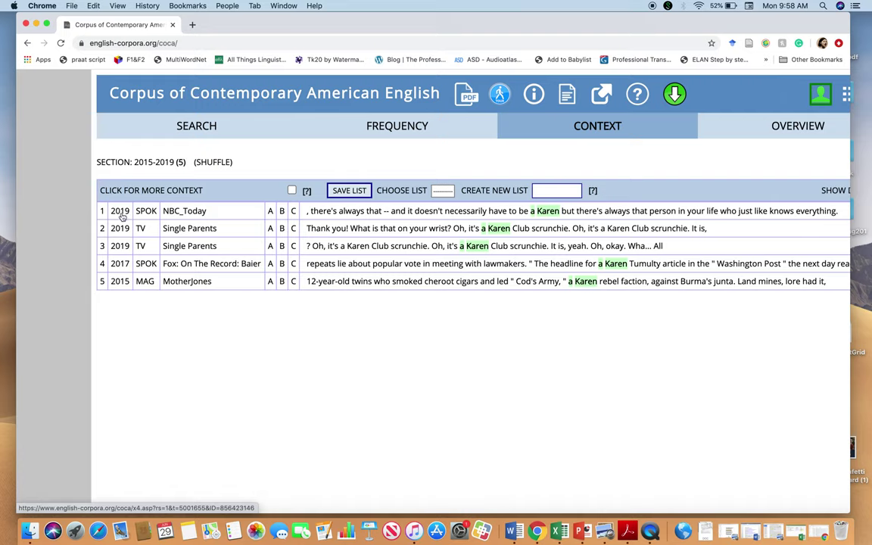
Return to the English-Corpora.org home page by trimming the web address
{"action": "left_click", "coordinate": [203, 132]}
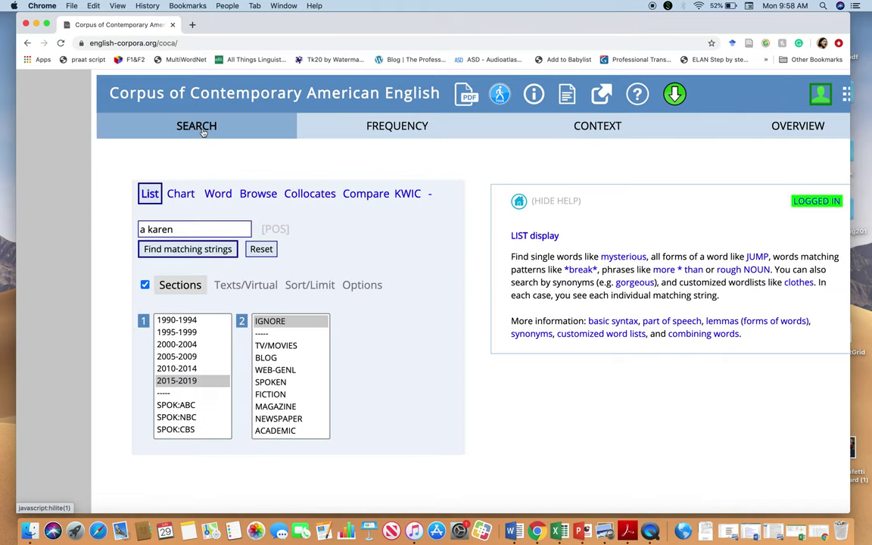
{"action": "left_click", "coordinate": [204, 43]}
{"action": "key", "text": "BackSpace"}
{"action": "key", "text": "BackSpace"}
{"action": "key", "text": "BackSpace"}
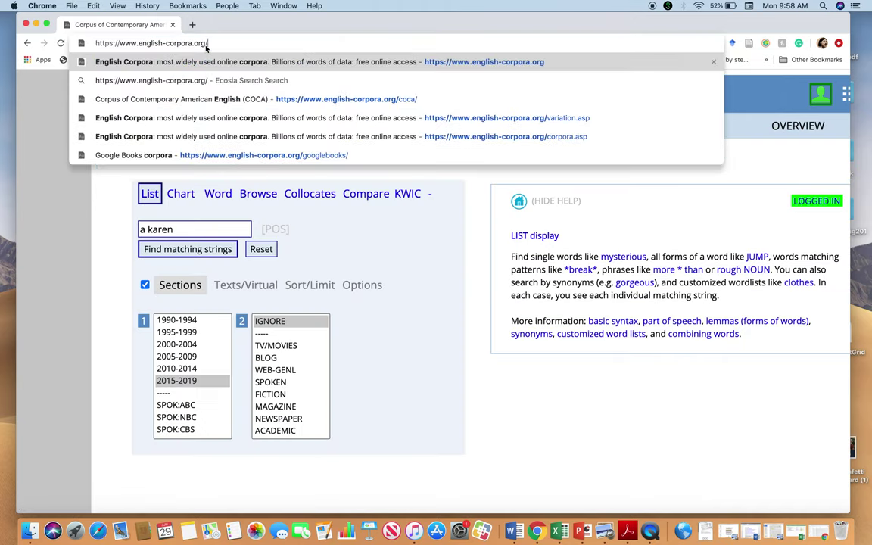
{"action": "key", "text": "Return"}
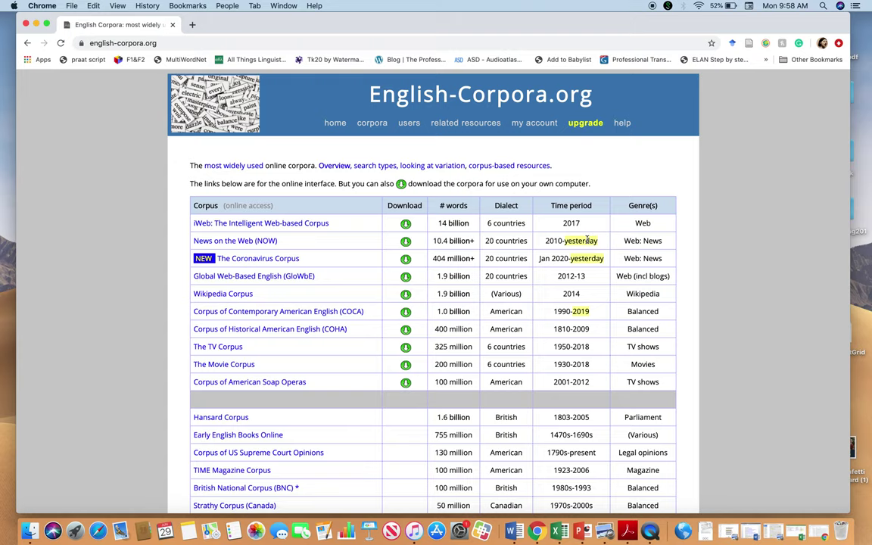
Search the NOW corpus for 'a karen' and show its 253 example lines
{"action": "left_click", "coordinate": [233, 241]}
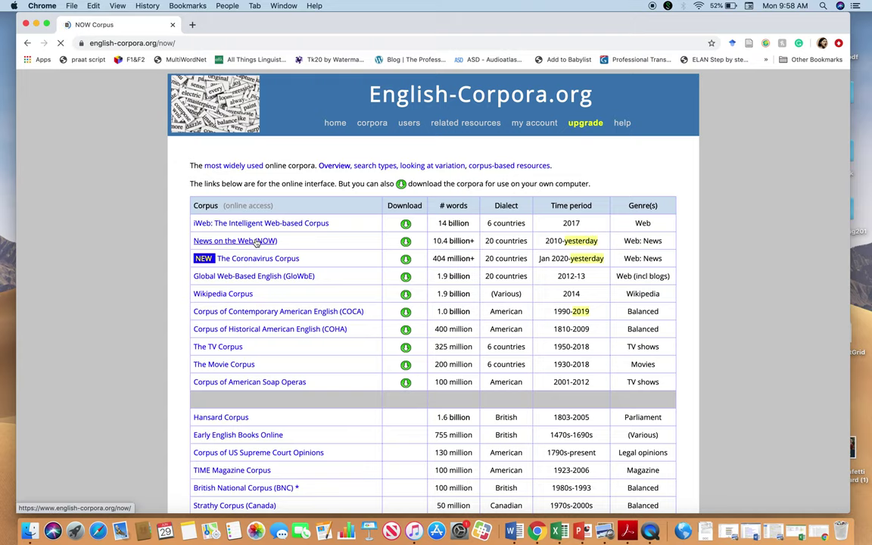
{"action": "left_click", "coordinate": [212, 192]}
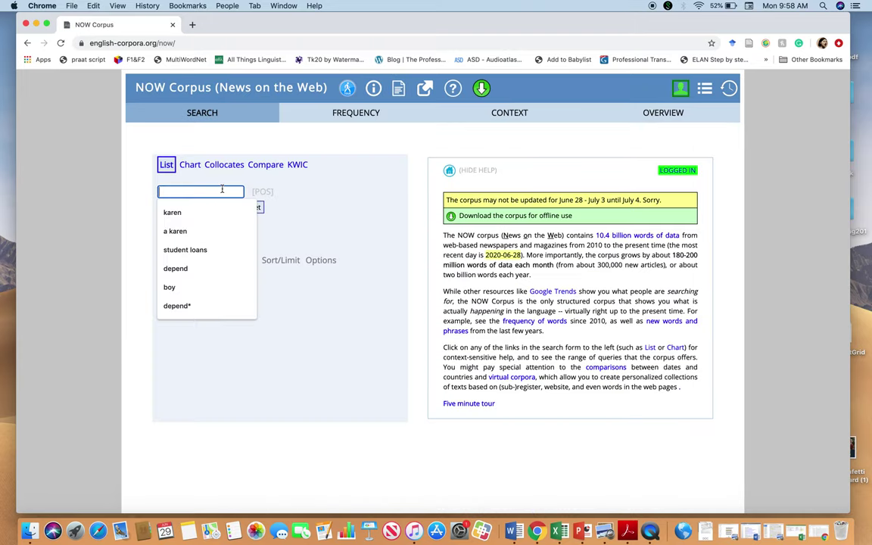
{"action": "left_click", "coordinate": [174, 231]}
{"action": "left_click", "coordinate": [196, 209]}
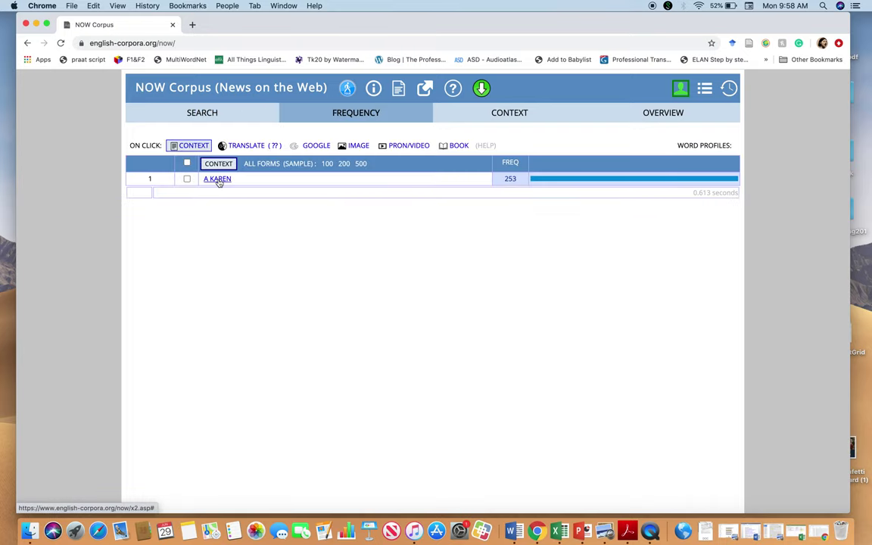
{"action": "left_click", "coordinate": [217, 179]}
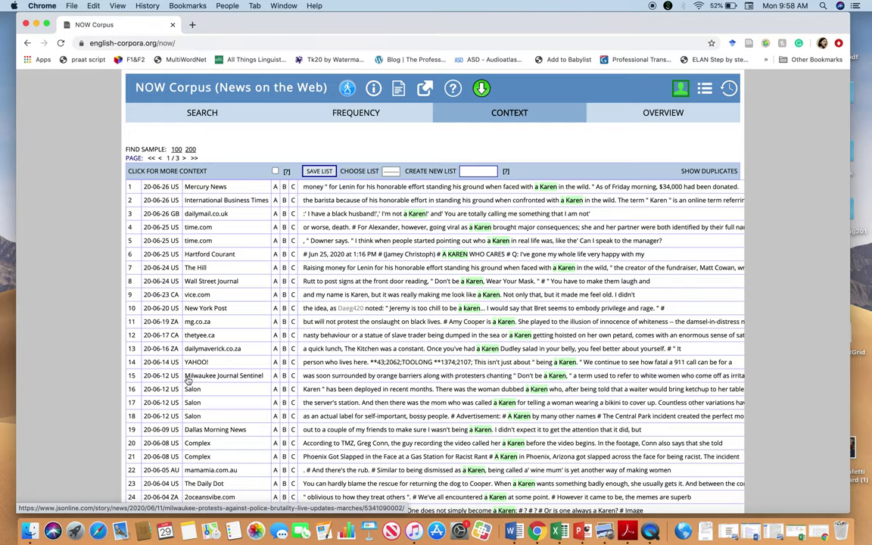
Browse the NOW 'a Karen' concordance lines with their news sources and countries
{"action": "scroll", "coordinate": [424, 280], "scroll_direction": "right", "scroll_amount": 3}
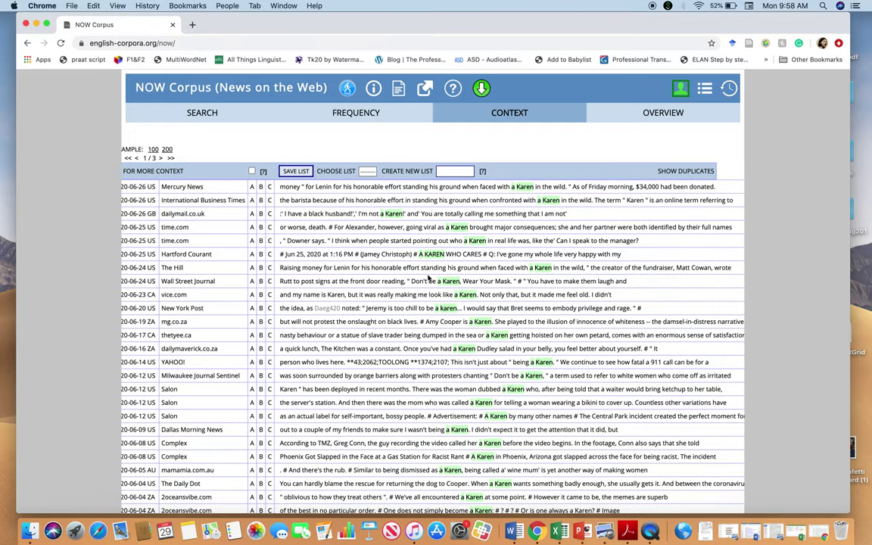
{"action": "scroll", "coordinate": [429, 278], "scroll_direction": "up", "scroll_amount": 5}
{"action": "scroll", "coordinate": [429, 278], "scroll_direction": "right", "scroll_amount": 2}
{"action": "scroll", "coordinate": [428, 277], "scroll_direction": "right", "scroll_amount": 2}
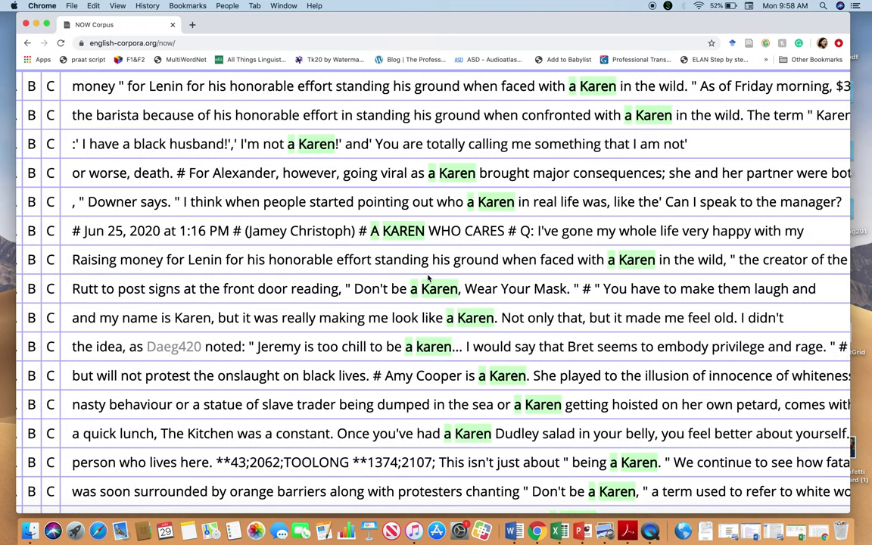
{"action": "scroll", "coordinate": [428, 278], "scroll_direction": "right", "scroll_amount": 3}
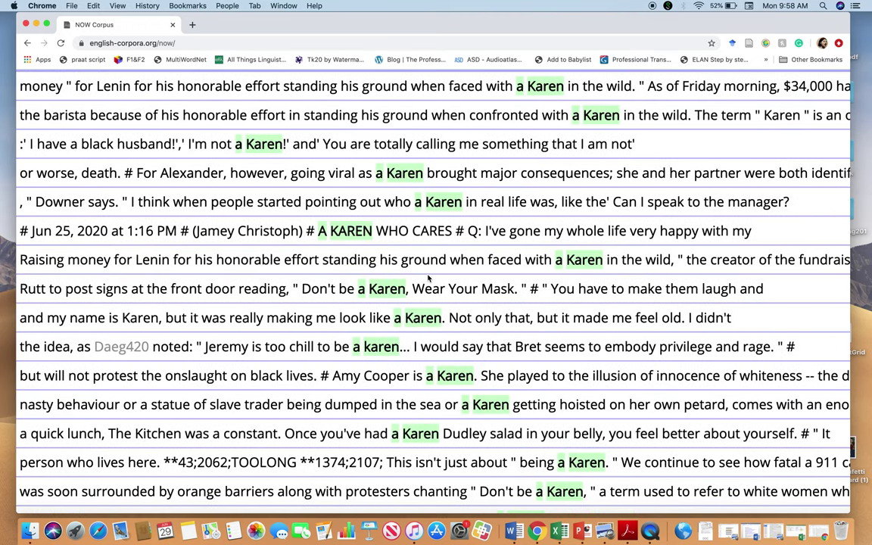
{"action": "scroll", "coordinate": [428, 278], "scroll_direction": "right", "scroll_amount": 1}
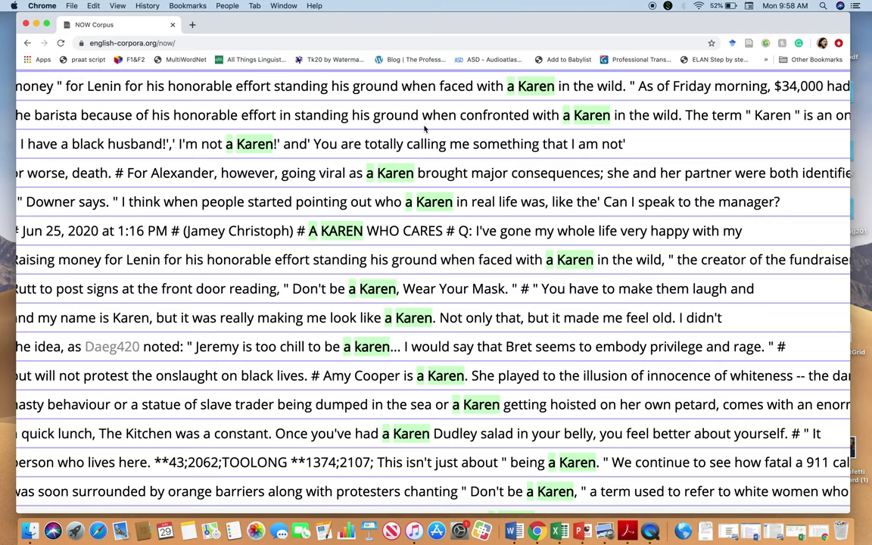
{"action": "scroll", "coordinate": [579, 119], "scroll_direction": "right", "scroll_amount": 1}
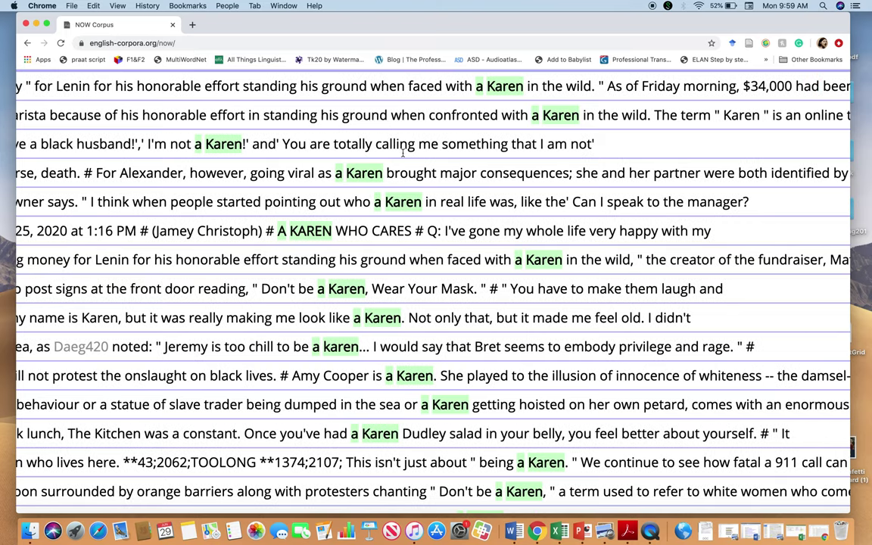
{"action": "scroll", "coordinate": [379, 151], "scroll_direction": "left", "scroll_amount": 5}
{"action": "scroll", "coordinate": [303, 151], "scroll_direction": "down", "scroll_amount": 1}
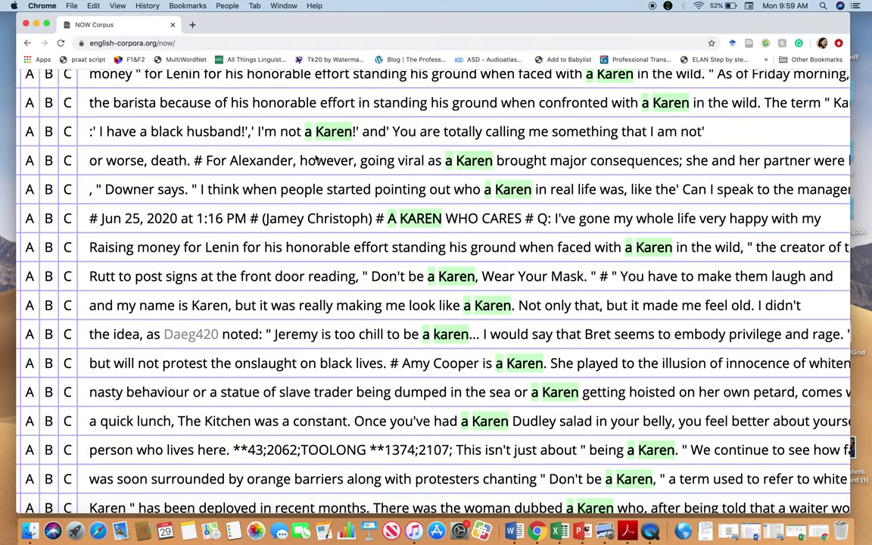
{"action": "scroll", "coordinate": [315, 155], "scroll_direction": "left", "scroll_amount": 1}
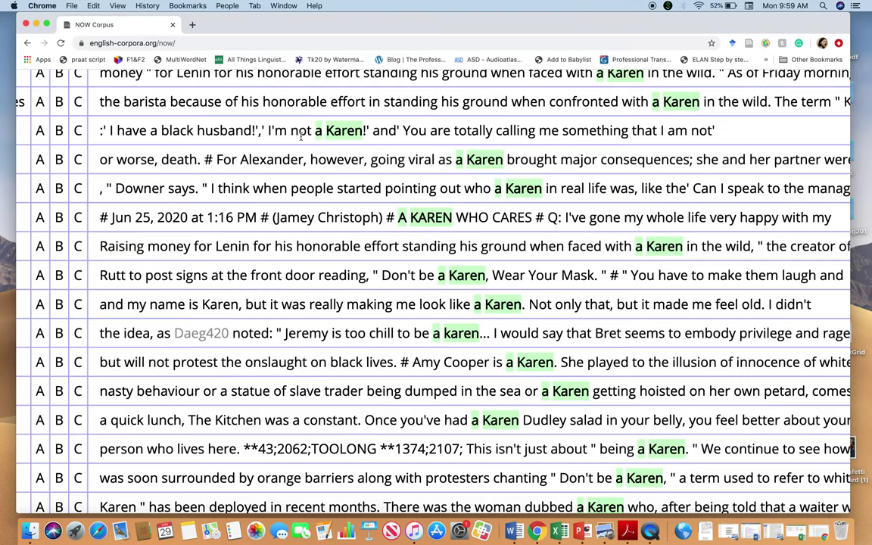
{"action": "scroll", "coordinate": [348, 154], "scroll_direction": "down", "scroll_amount": 1}
{"action": "scroll", "coordinate": [372, 154], "scroll_direction": "down", "scroll_amount": 1}
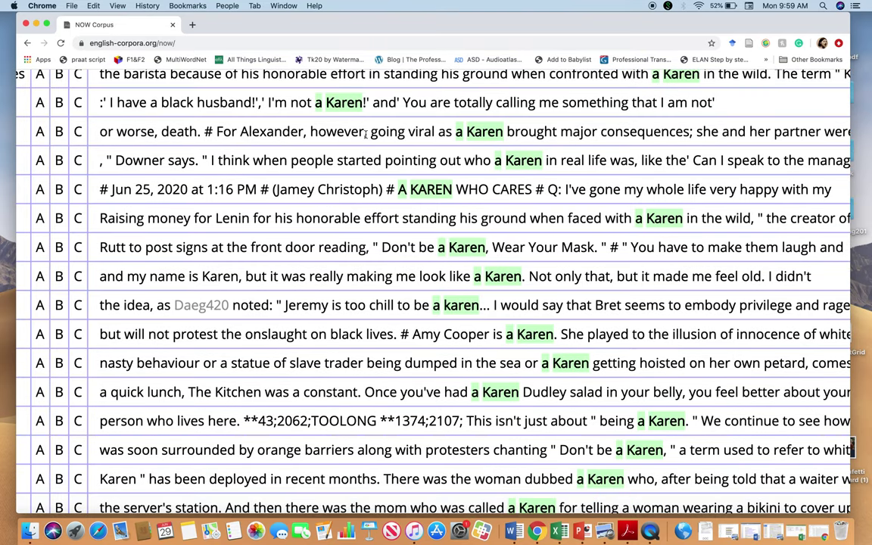
{"action": "scroll", "coordinate": [366, 133], "scroll_direction": "right", "scroll_amount": 10}
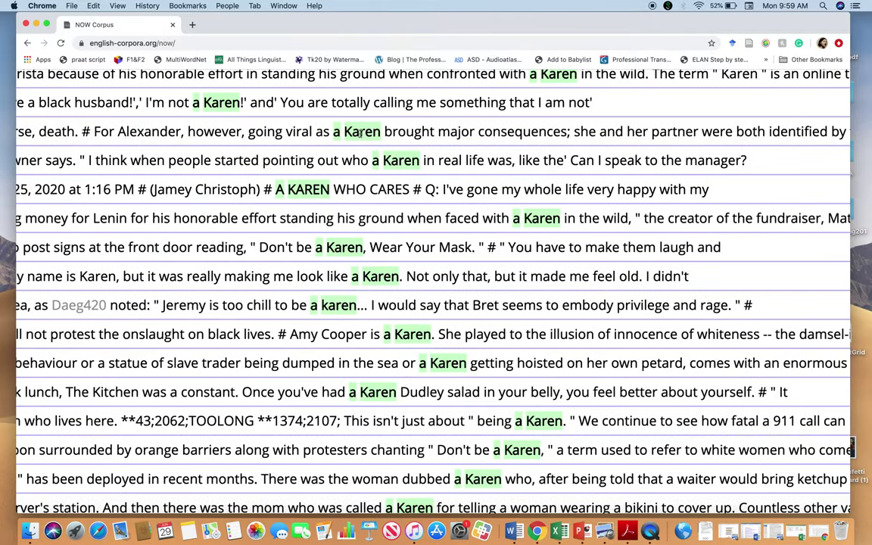
{"action": "scroll", "coordinate": [465, 133], "scroll_direction": "right", "scroll_amount": 4}
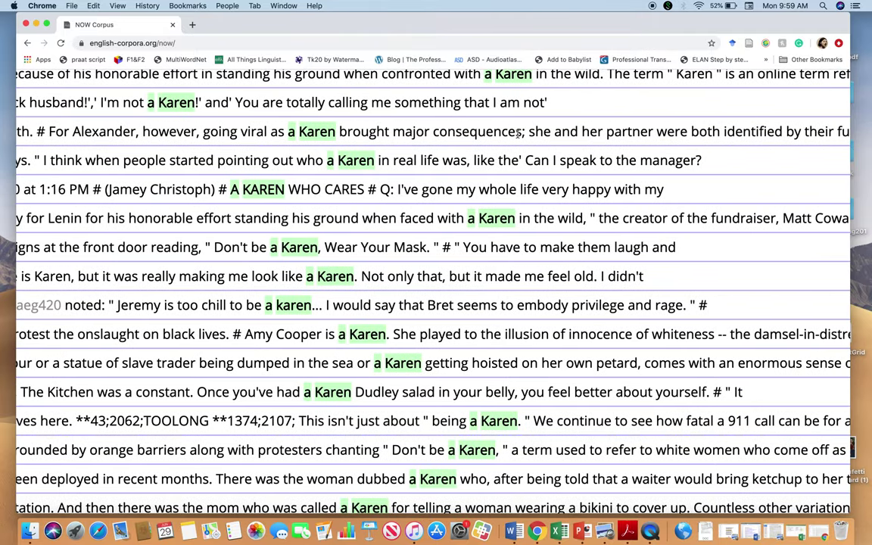
{"action": "scroll", "coordinate": [574, 124], "scroll_direction": "right", "scroll_amount": 1}
{"action": "scroll", "coordinate": [634, 136], "scroll_direction": "right", "scroll_amount": 2}
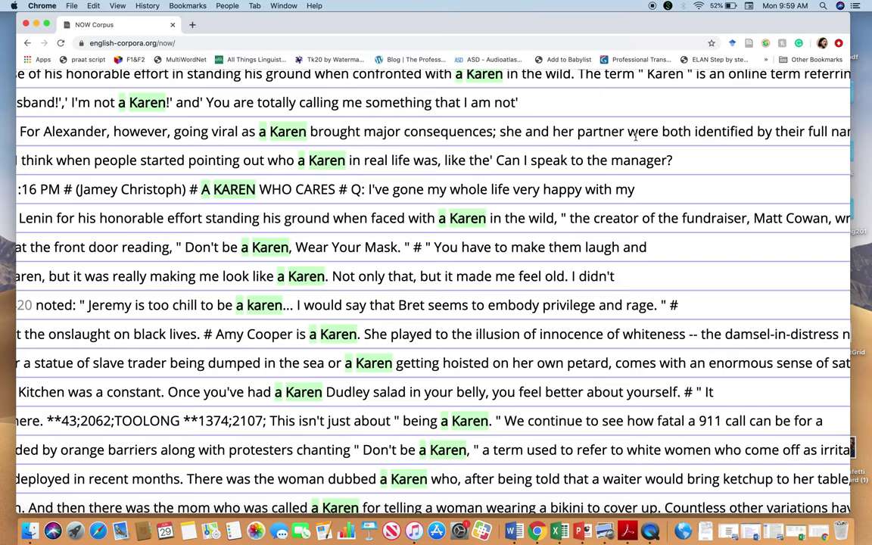
{"action": "scroll", "coordinate": [635, 136], "scroll_direction": "left", "scroll_amount": 6}
{"action": "scroll", "coordinate": [479, 122], "scroll_direction": "left", "scroll_amount": 6}
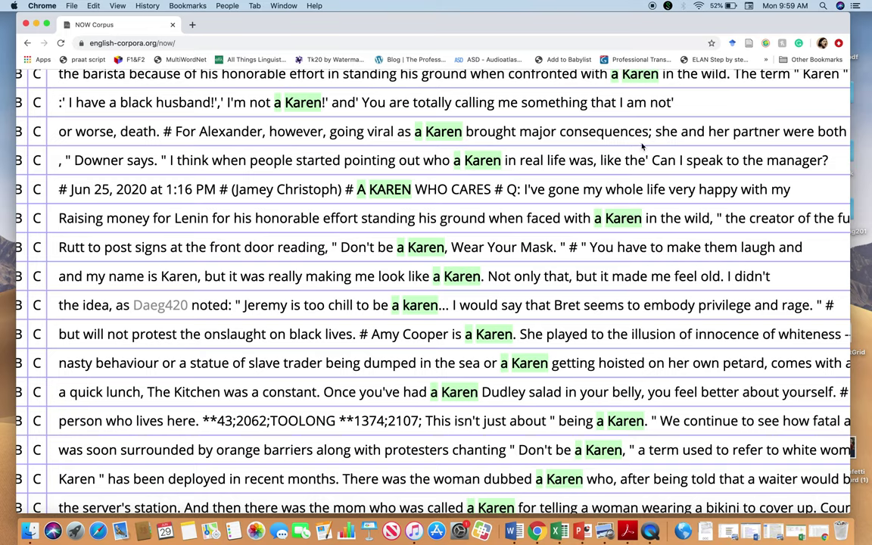
{"action": "scroll", "coordinate": [555, 171], "scroll_direction": "down", "scroll_amount": 3}
{"action": "scroll", "coordinate": [555, 170], "scroll_direction": "down", "scroll_amount": 1}
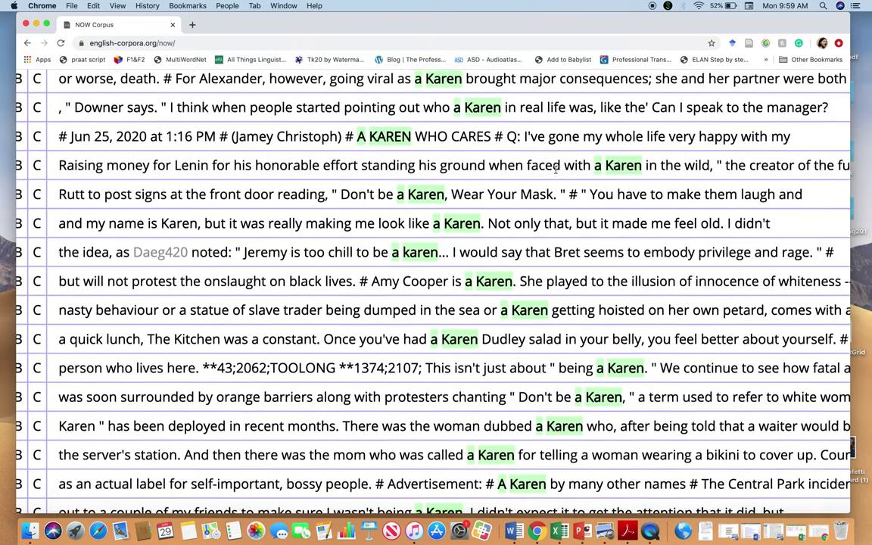
{"action": "scroll", "coordinate": [556, 170], "scroll_direction": "down", "scroll_amount": 1}
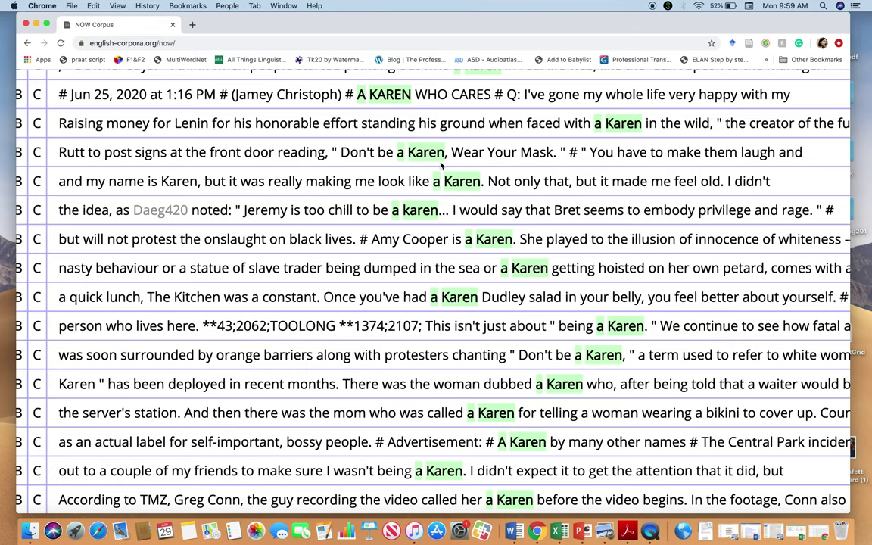
{"action": "scroll", "coordinate": [296, 227], "scroll_direction": "down", "scroll_amount": 1}
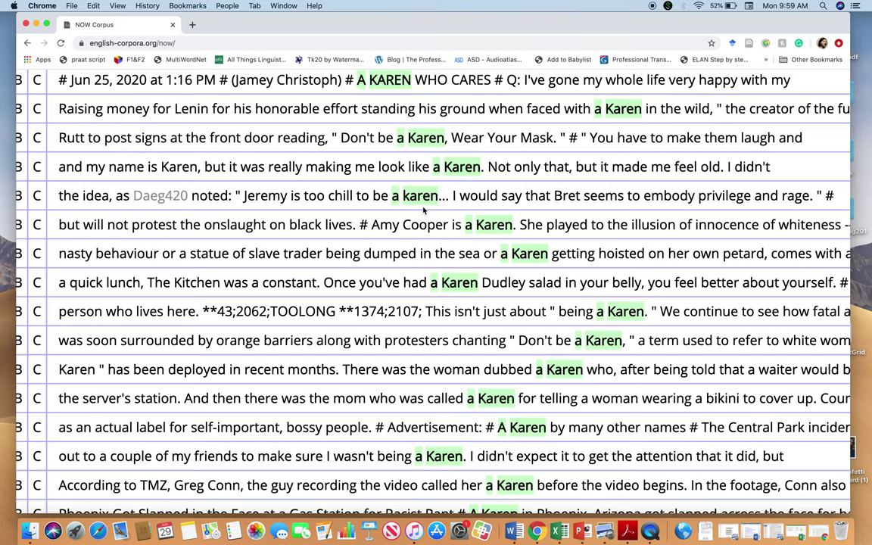
Reset the browser zoom to normal and return to the NOW query form
{"action": "key", "text": "super+0"}
{"action": "scroll", "coordinate": [423, 210], "scroll_direction": "up", "scroll_amount": 2}
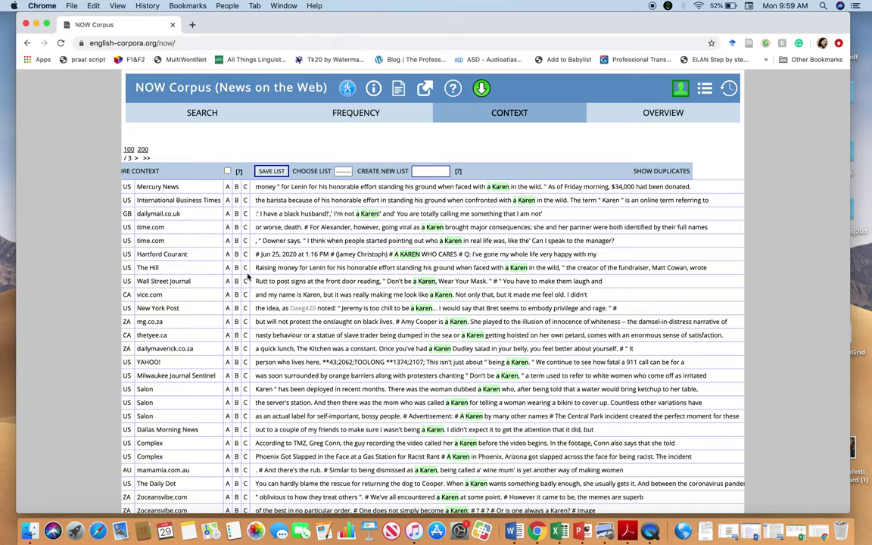
{"action": "left_click", "coordinate": [171, 110]}
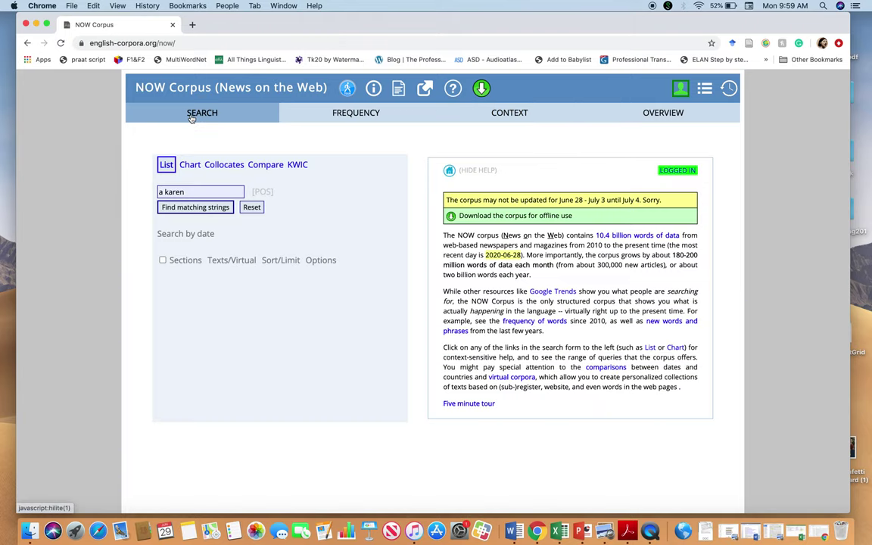
Chart 'a karen' frequency by NOW section and open the seven 2010-1 hits
{"action": "left_click", "coordinate": [191, 166]}
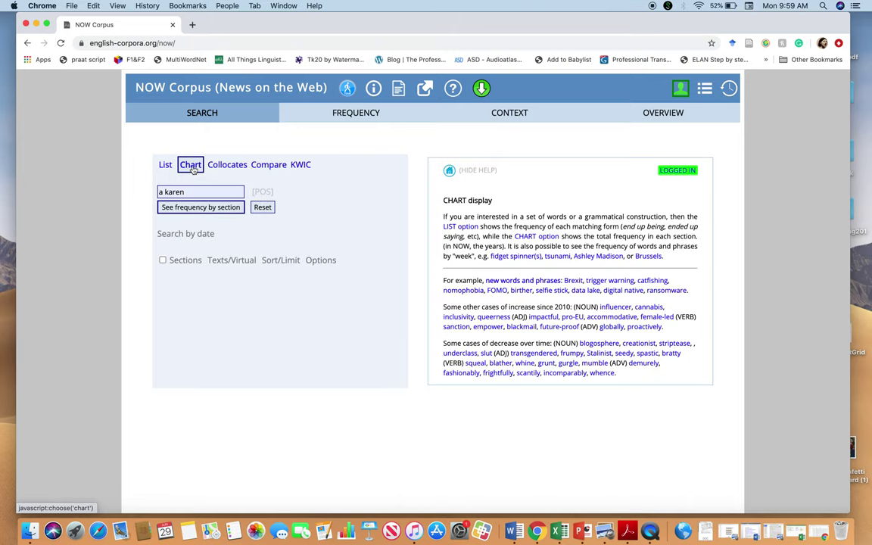
{"action": "left_click", "coordinate": [198, 209]}
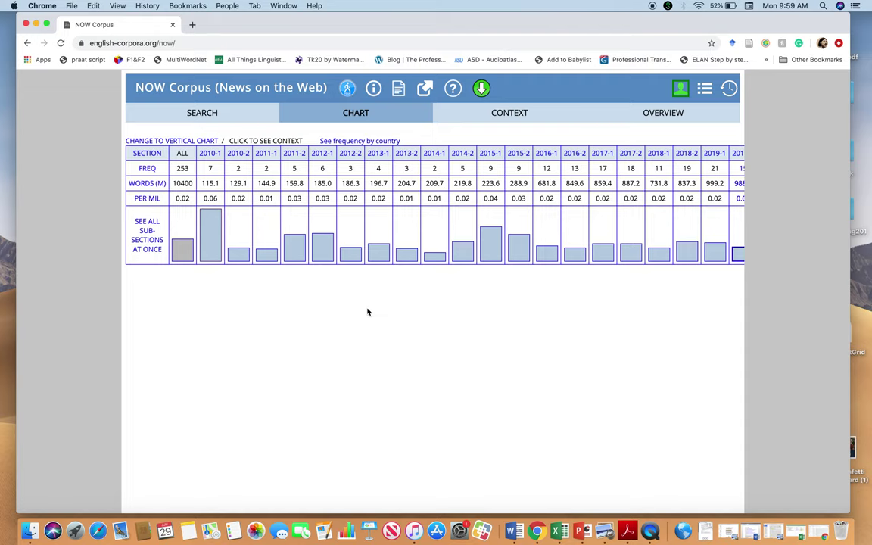
{"action": "scroll", "coordinate": [367, 312], "scroll_direction": "right", "scroll_amount": 3}
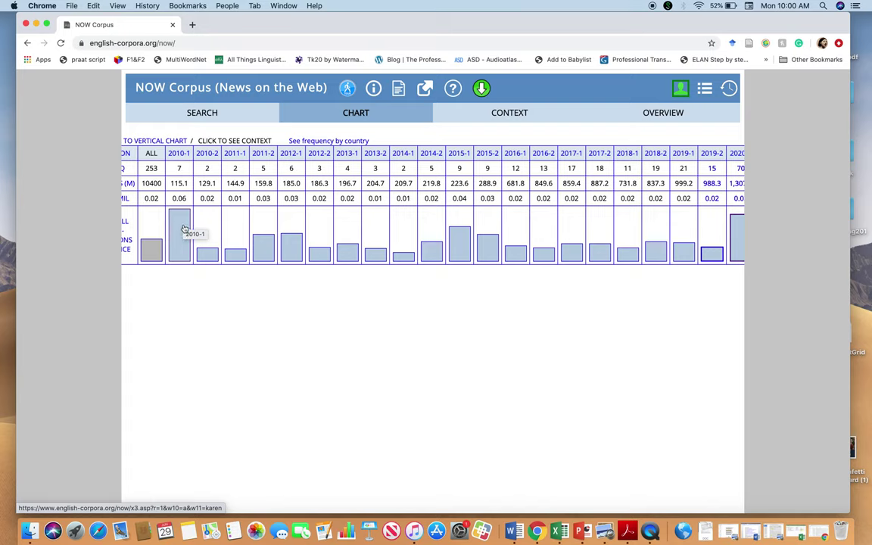
{"action": "left_click", "coordinate": [183, 227]}
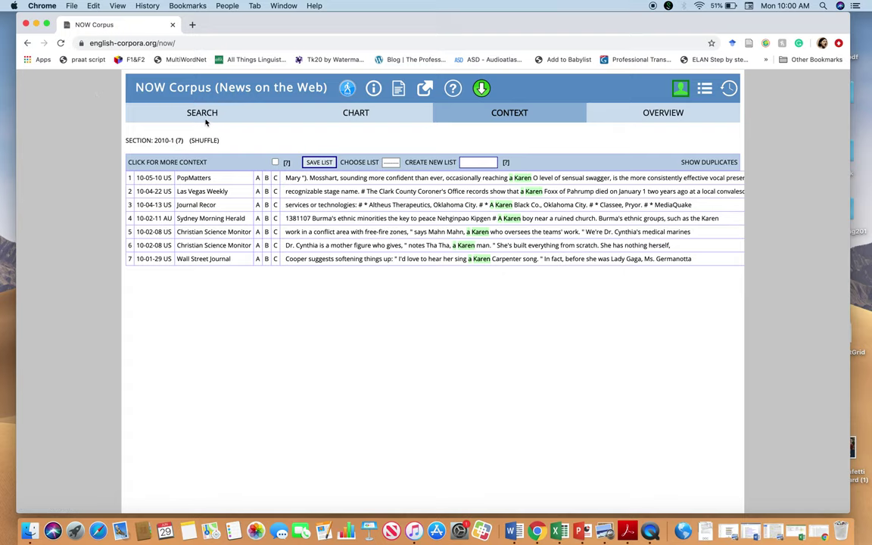
Open the 2020-1 bar of the 'a karen' chart and browse those news lines
{"action": "left_click", "coordinate": [362, 112]}
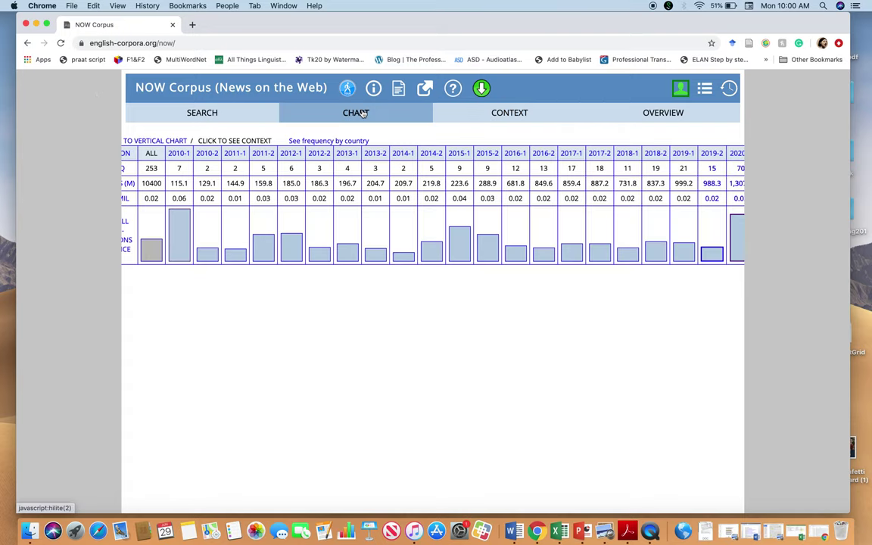
{"action": "scroll", "coordinate": [454, 186], "scroll_direction": "right", "scroll_amount": 1}
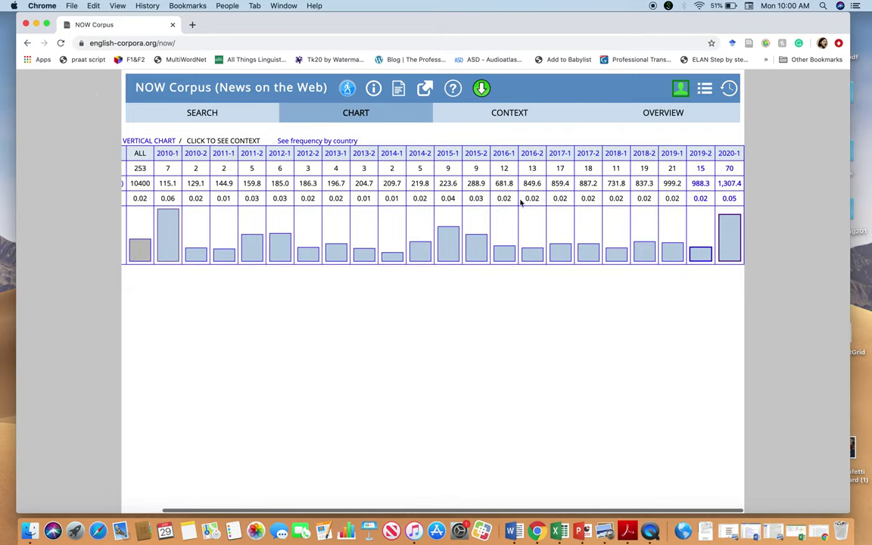
{"action": "left_click", "coordinate": [727, 234]}
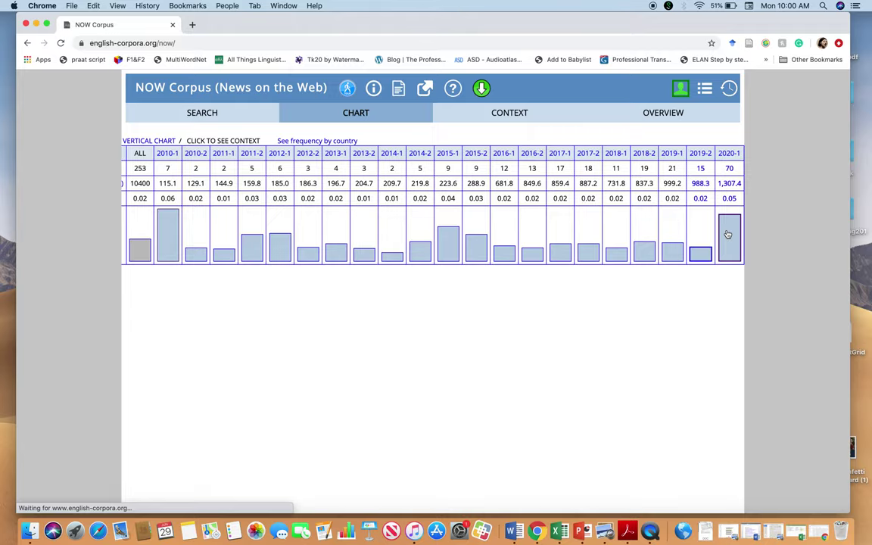
{"action": "scroll", "coordinate": [388, 305], "scroll_direction": "down", "scroll_amount": 1}
{"action": "scroll", "coordinate": [388, 305], "scroll_direction": "right", "scroll_amount": 1}
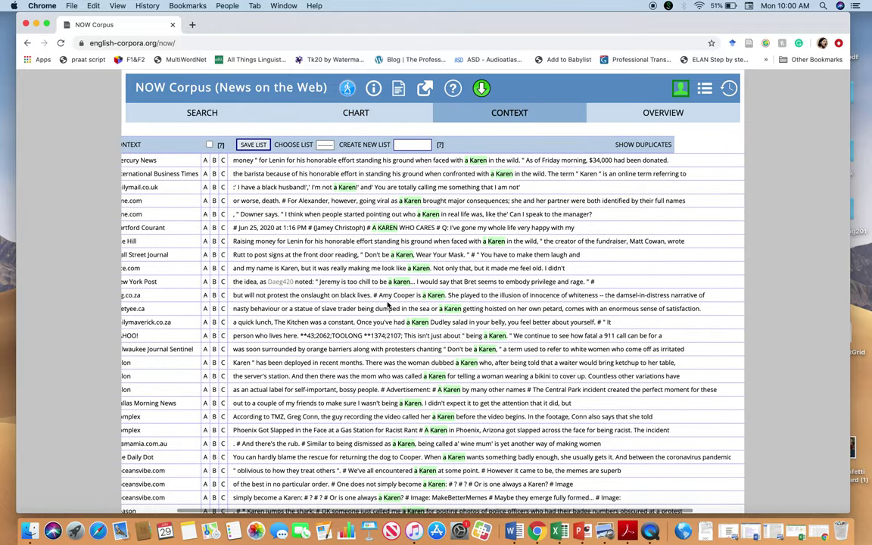
{"action": "scroll", "coordinate": [388, 305], "scroll_direction": "down", "scroll_amount": 1}
{"action": "scroll", "coordinate": [388, 305], "scroll_direction": "down", "scroll_amount": 1}
{"action": "scroll", "coordinate": [388, 305], "scroll_direction": "down", "scroll_amount": 1}
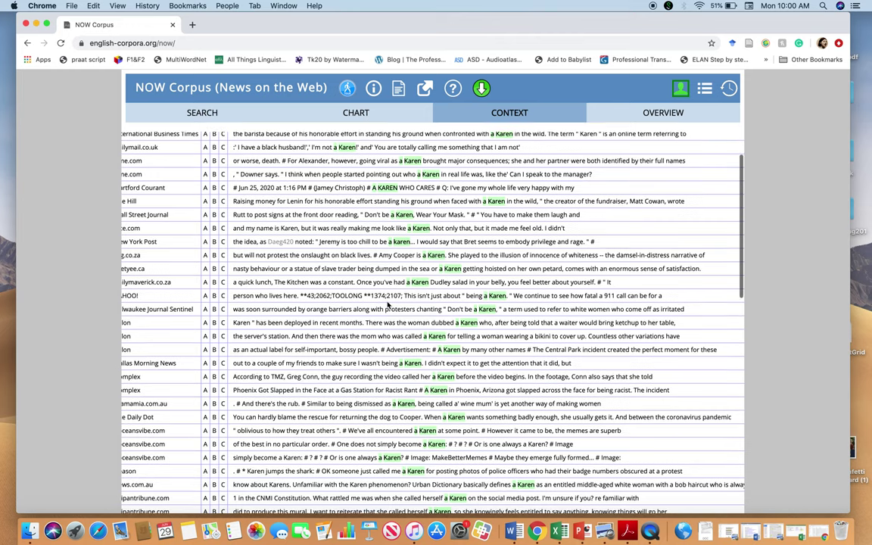
{"action": "scroll", "coordinate": [388, 305], "scroll_direction": "up", "scroll_amount": 2}
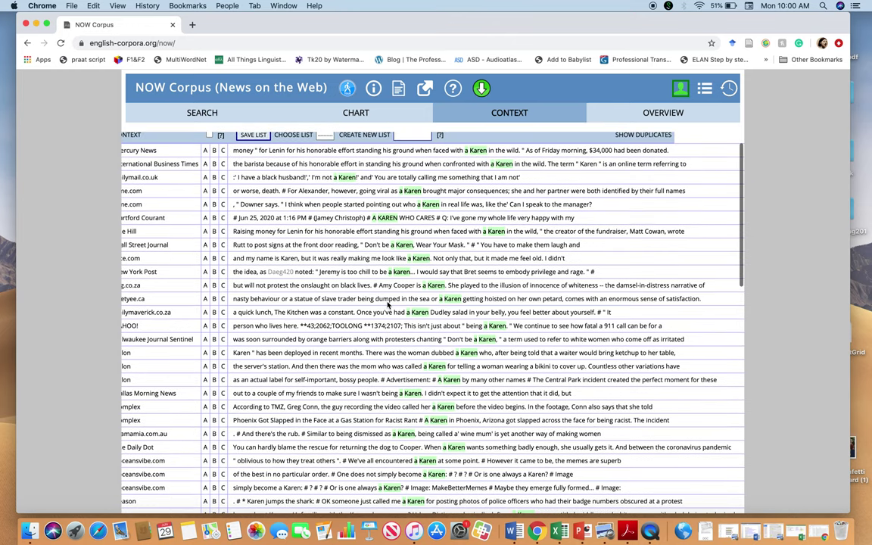
{"action": "scroll", "coordinate": [388, 305], "scroll_direction": "up", "scroll_amount": 2}
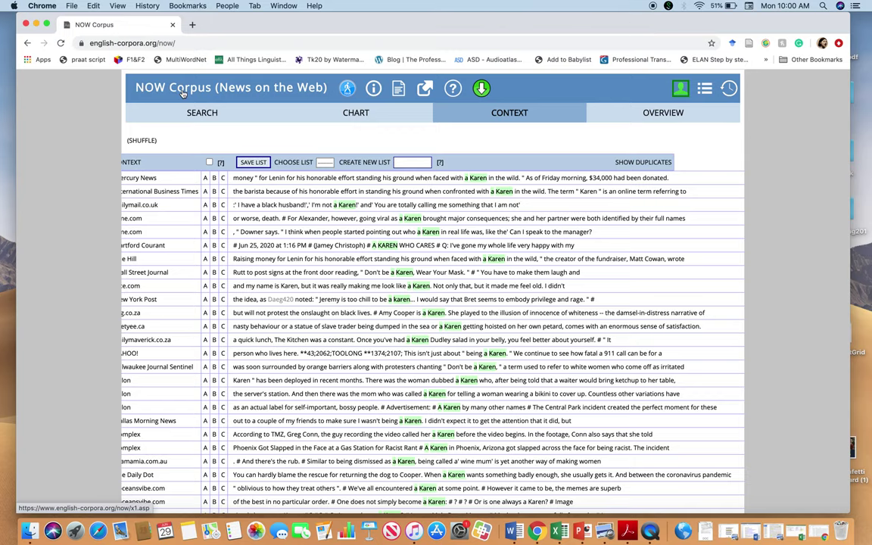
{"action": "left_click", "coordinate": [182, 92]}
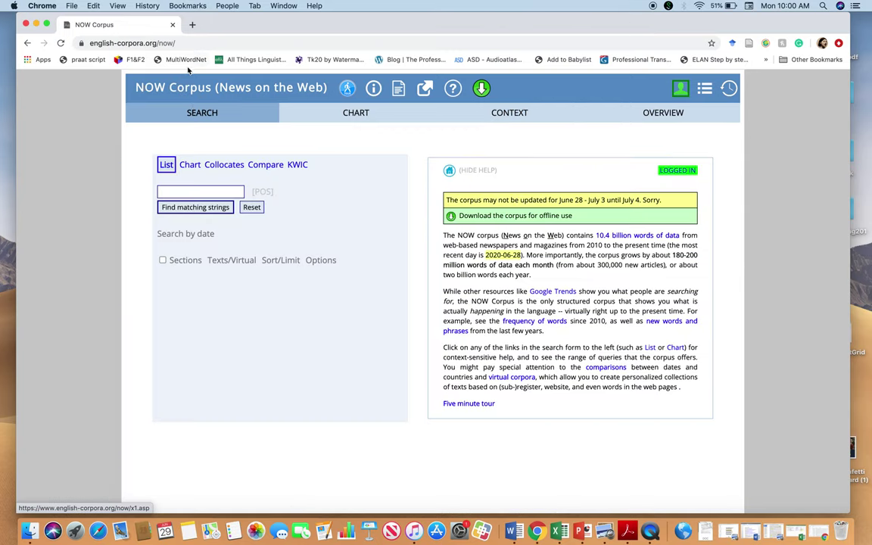
Return to the English-Corpora.org home page and open the Coronavirus Corpus
{"action": "left_click", "coordinate": [185, 43]}
{"action": "key", "text": "BackSpace"}
{"action": "key", "text": "BackSpace"}
{"action": "key", "text": "BackSpace"}
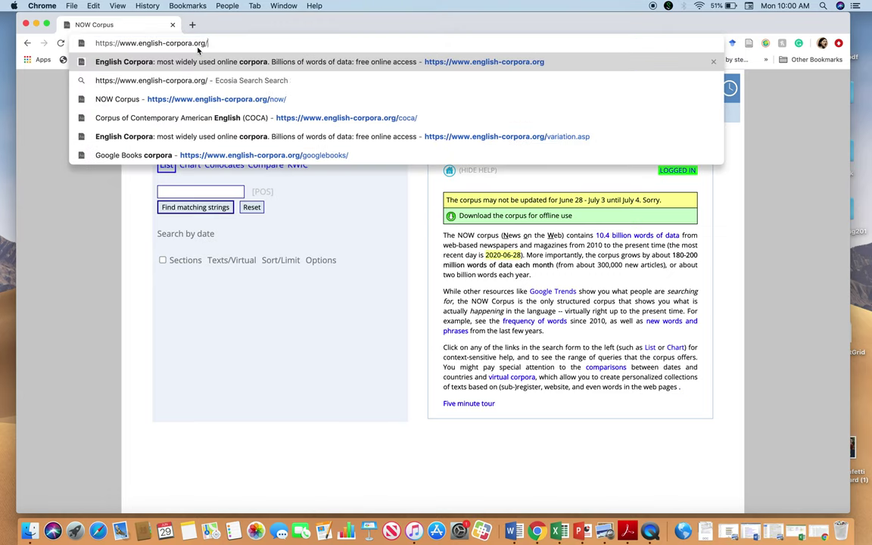
{"action": "key", "text": "Return"}
{"action": "scroll", "coordinate": [252, 278], "scroll_direction": "down", "scroll_amount": 1}
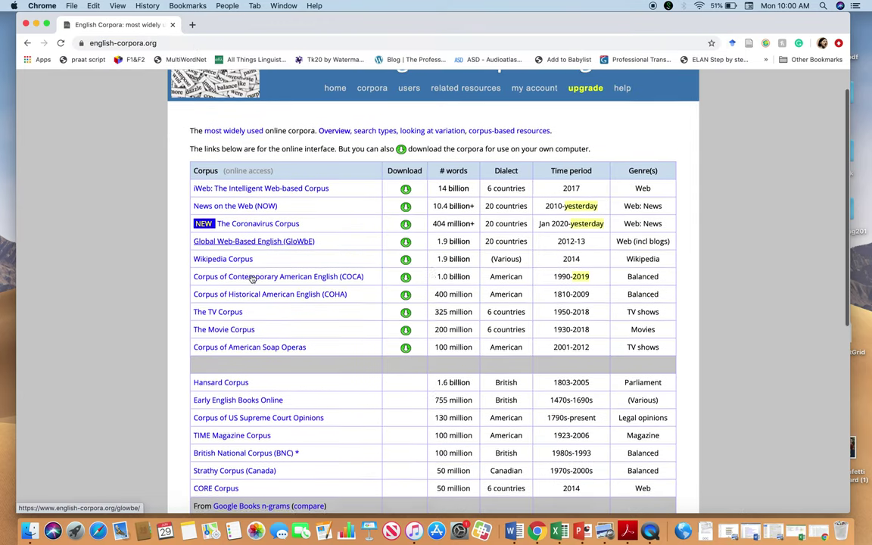
{"action": "scroll", "coordinate": [252, 279], "scroll_direction": "down", "scroll_amount": 1}
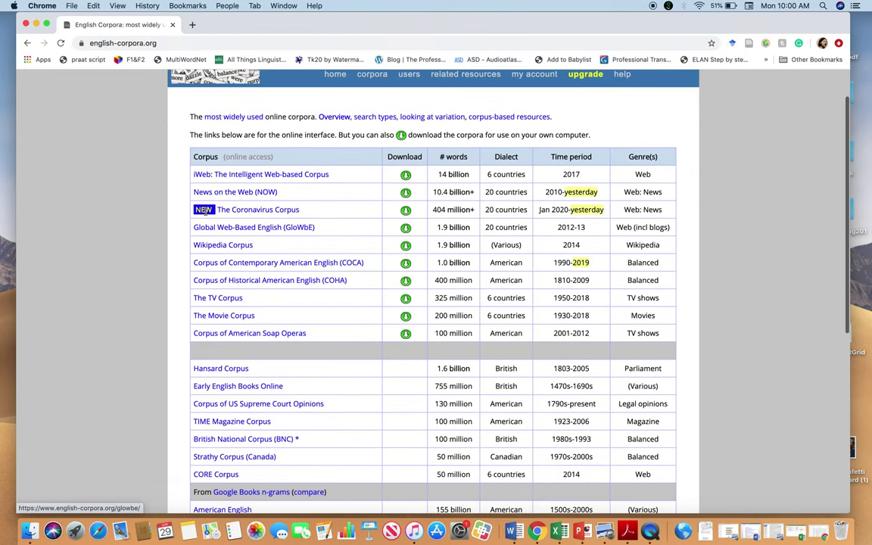
{"action": "left_click", "coordinate": [246, 212]}
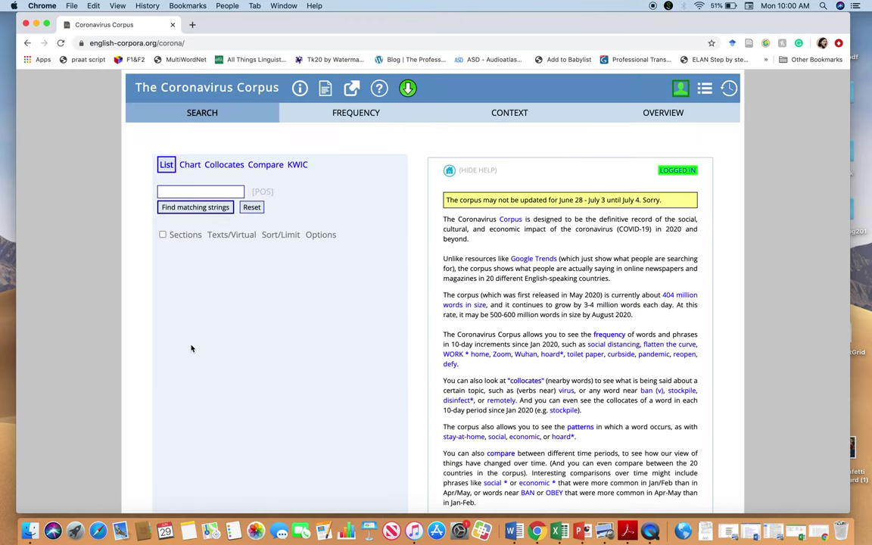
Switch the Coronavirus Corpus to Chart mode and run the 'coronavirus' example
{"action": "scroll", "coordinate": [192, 348], "scroll_direction": "down", "scroll_amount": 1}
{"action": "scroll", "coordinate": [192, 348], "scroll_direction": "down", "scroll_amount": 1}
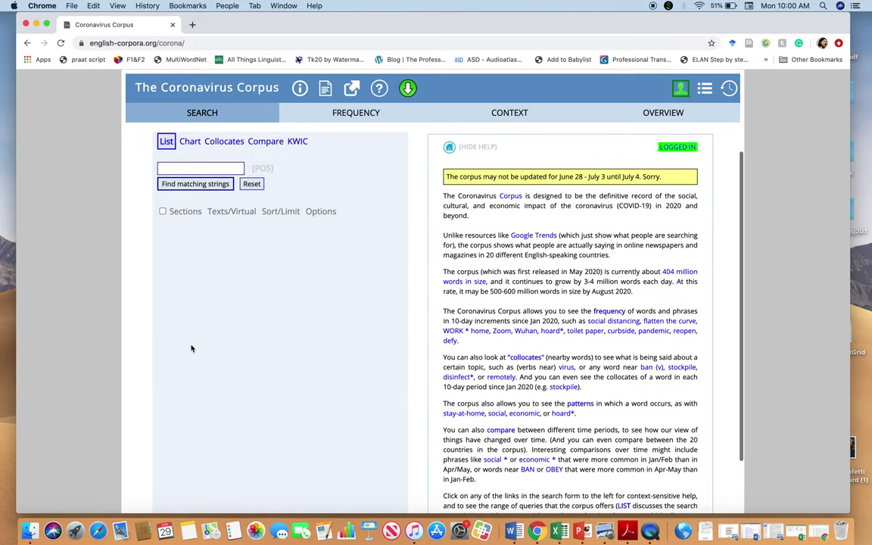
{"action": "scroll", "coordinate": [192, 348], "scroll_direction": "down", "scroll_amount": 2}
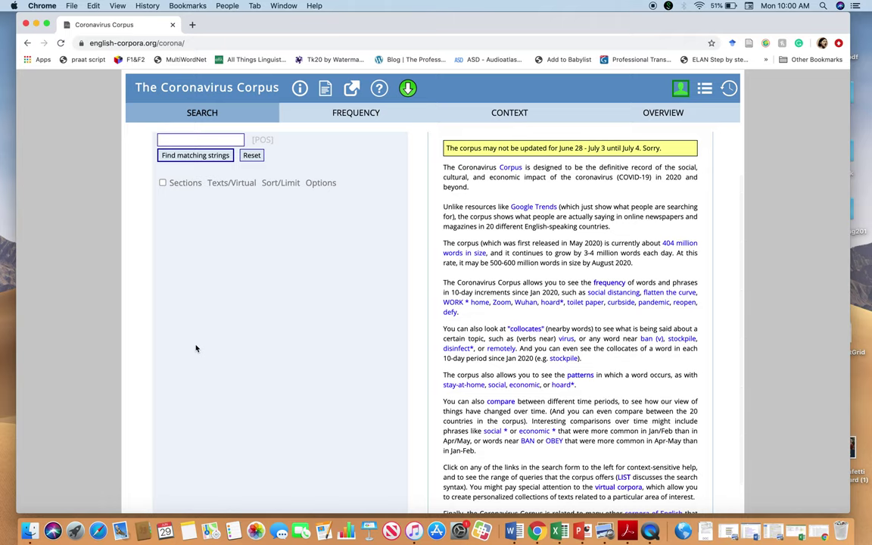
{"action": "scroll", "coordinate": [227, 356], "scroll_direction": "down", "scroll_amount": 1}
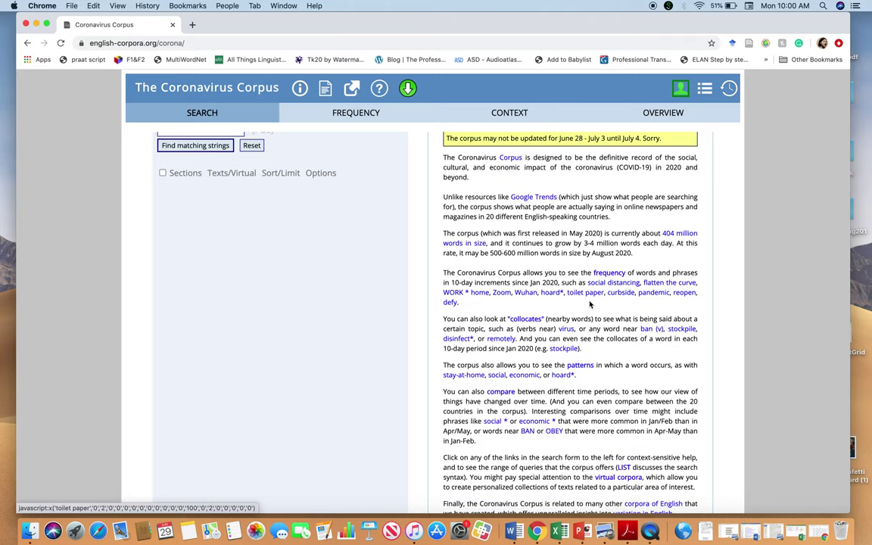
{"action": "scroll", "coordinate": [591, 304], "scroll_direction": "down", "scroll_amount": 1}
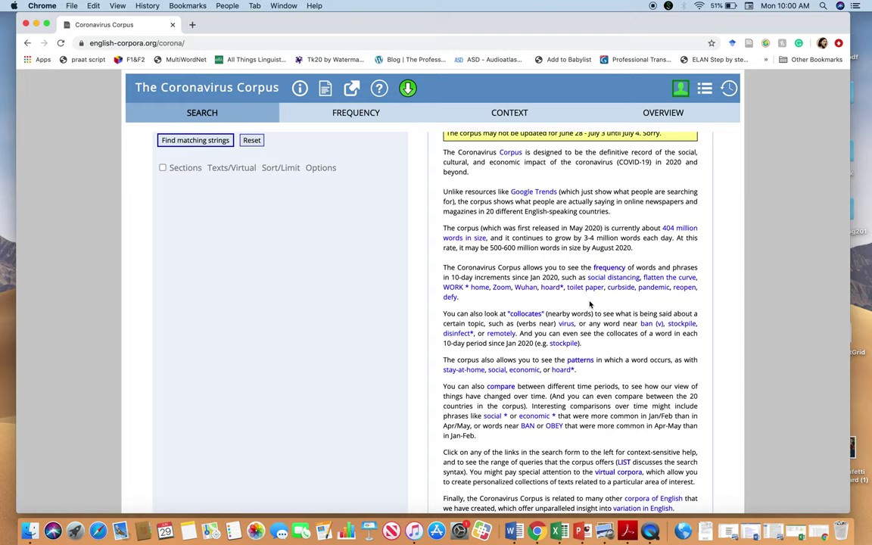
{"action": "left_click", "coordinate": [612, 277]}
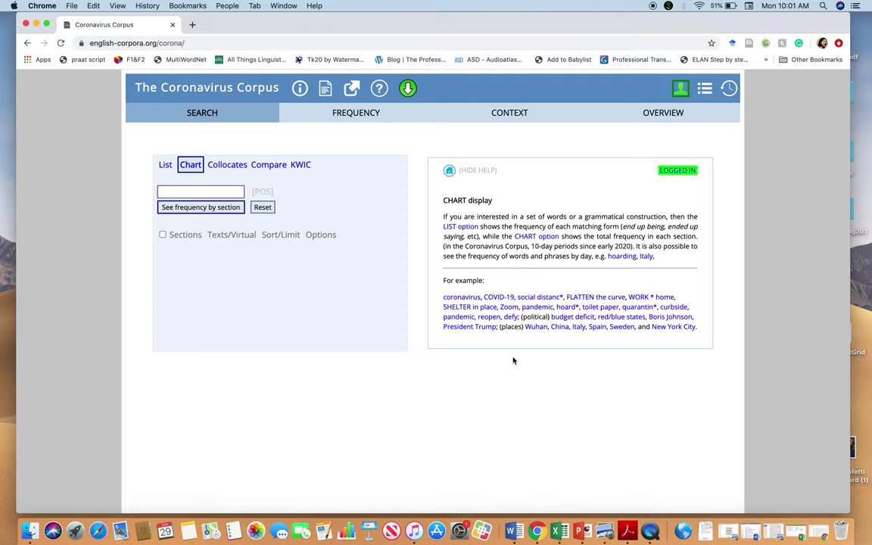
{"action": "scroll", "coordinate": [513, 360], "scroll_direction": "up", "scroll_amount": 5}
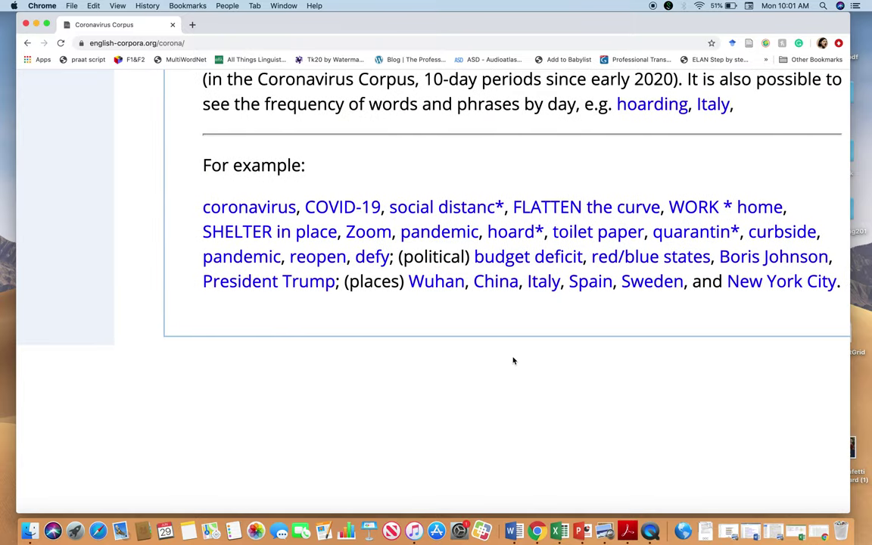
{"action": "scroll", "coordinate": [341, 210], "scroll_direction": "right", "scroll_amount": 3}
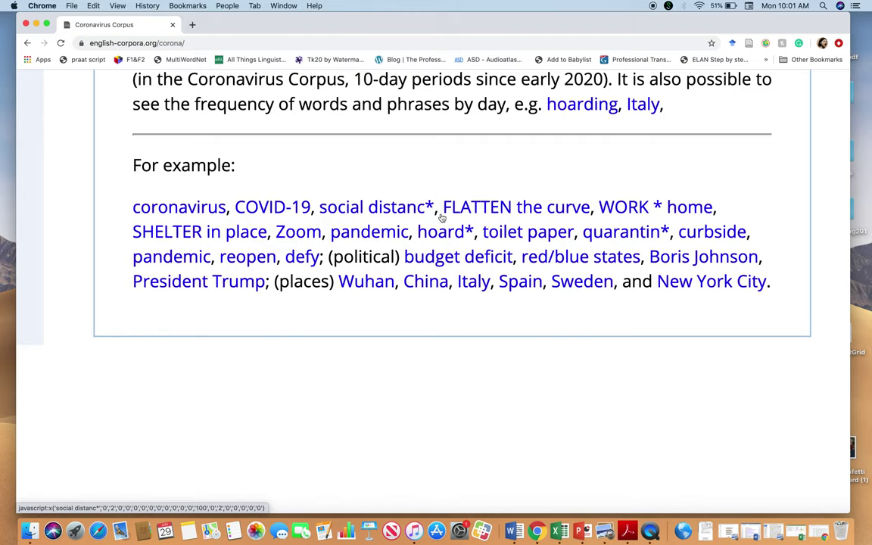
{"action": "scroll", "coordinate": [507, 212], "scroll_direction": "right", "scroll_amount": 1}
{"action": "scroll", "coordinate": [506, 209], "scroll_direction": "down", "scroll_amount": 1}
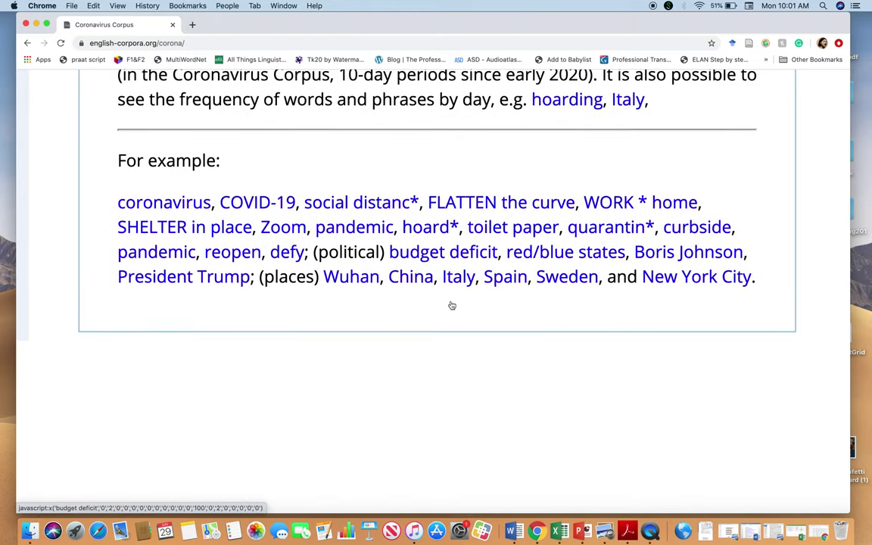
{"action": "scroll", "coordinate": [425, 360], "scroll_direction": "left", "scroll_amount": 2}
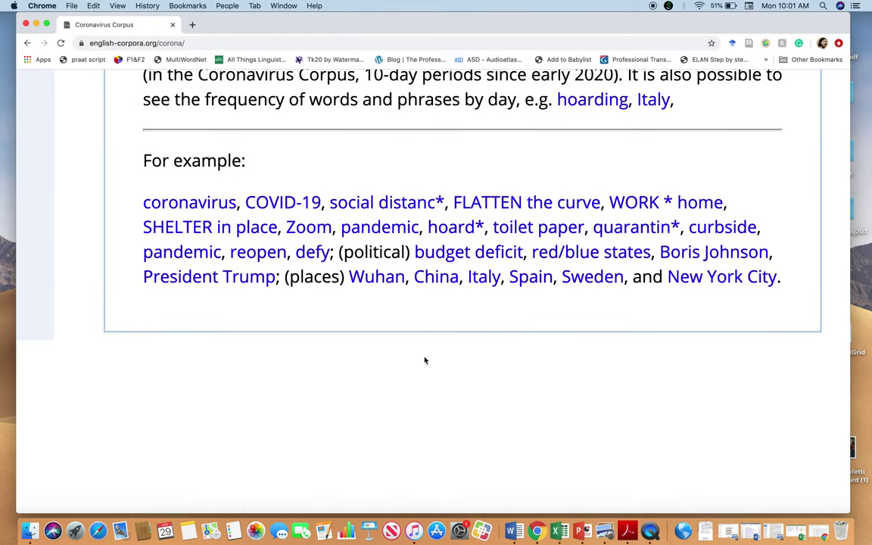
{"action": "left_click", "coordinate": [207, 209]}
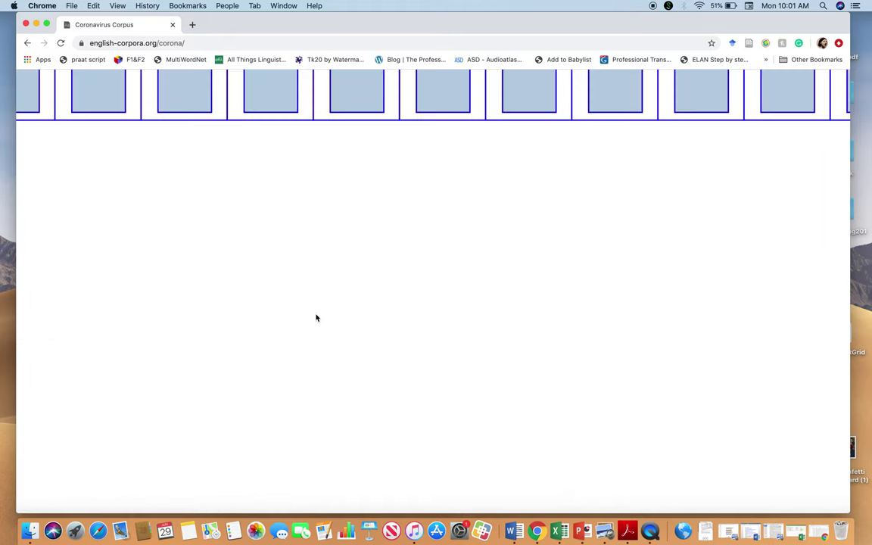
Scroll across the coronavirus chart: 1,133,227 hits, peaking in the 20-02-01 section
{"action": "scroll", "coordinate": [317, 318], "scroll_direction": "down", "scroll_amount": 5}
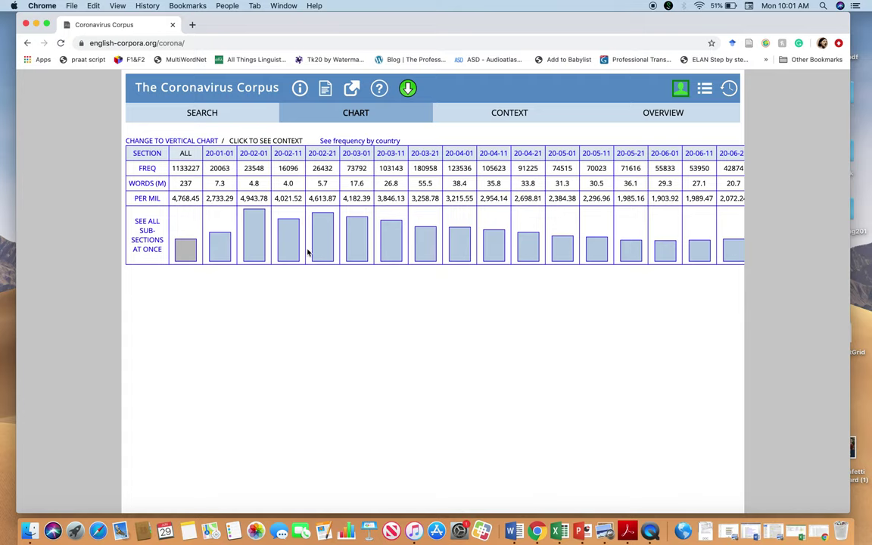
{"action": "scroll", "coordinate": [306, 235], "scroll_direction": "right", "scroll_amount": 1}
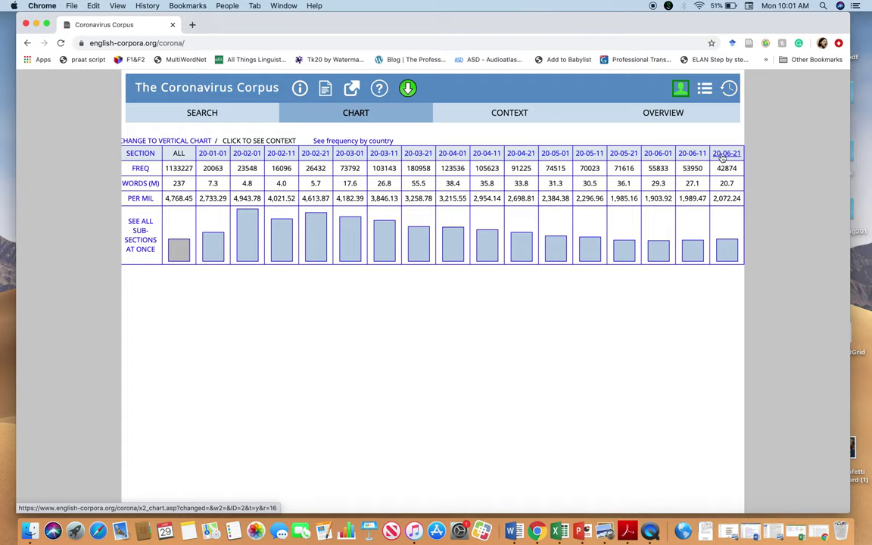
{"action": "scroll", "coordinate": [569, 308], "scroll_direction": "left", "scroll_amount": 1}
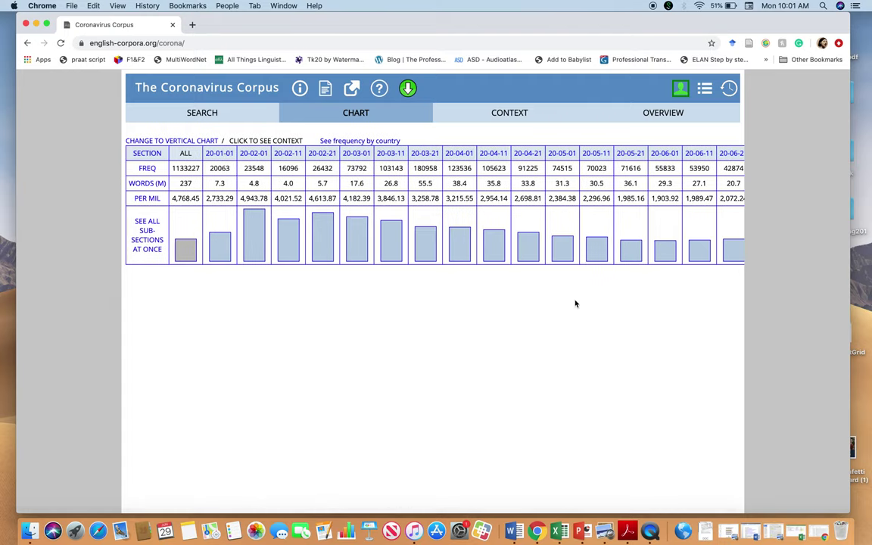
{"action": "scroll", "coordinate": [731, 154], "scroll_direction": "right", "scroll_amount": 1}
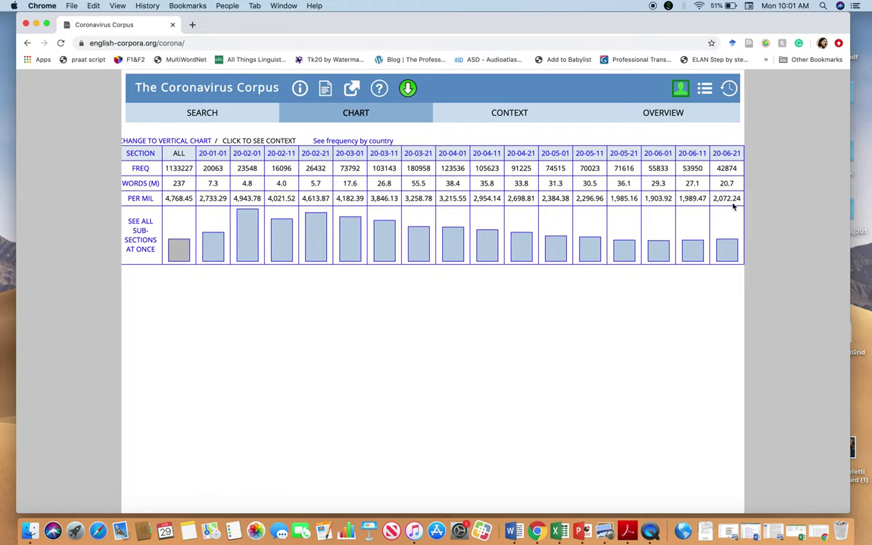
{"action": "scroll", "coordinate": [518, 245], "scroll_direction": "left", "scroll_amount": 1}
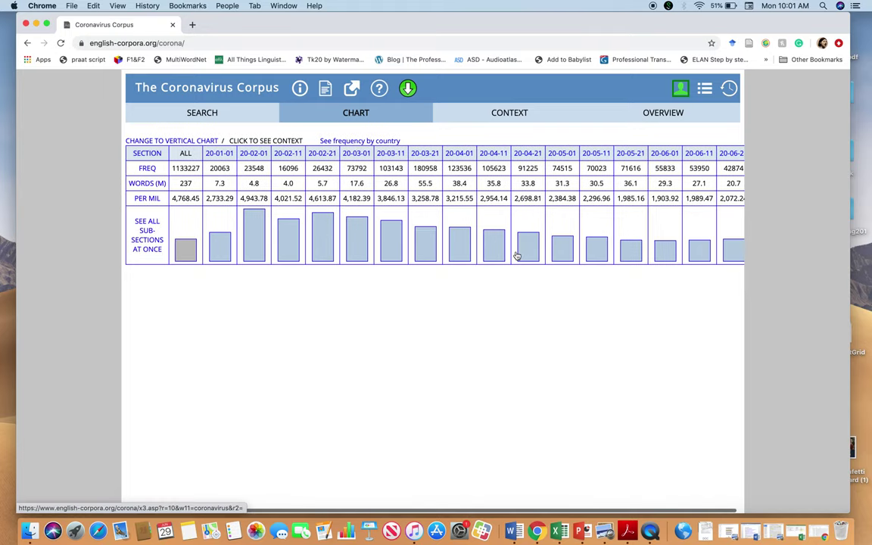
{"action": "left_click", "coordinate": [196, 113]}
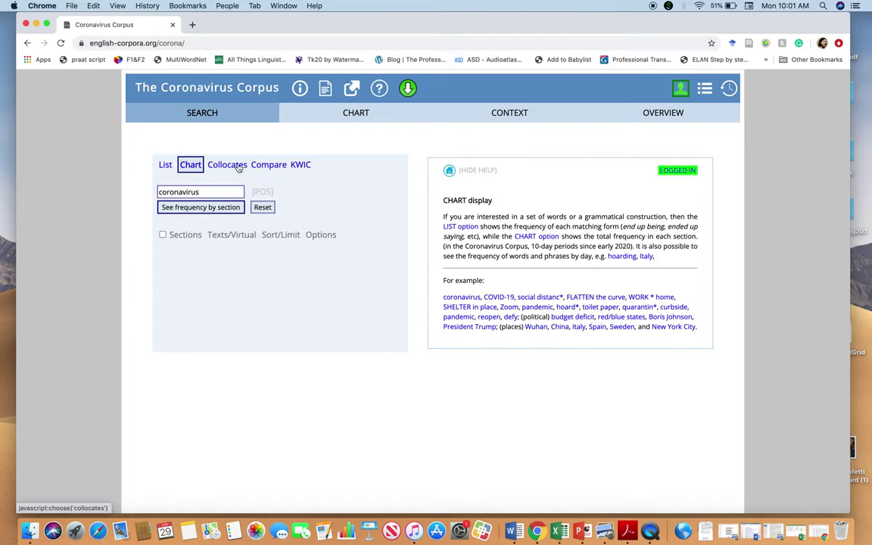
Set up a Compare search with covid-19 as Word2 and * as collocate, and submit it
{"action": "left_click", "coordinate": [266, 166]}
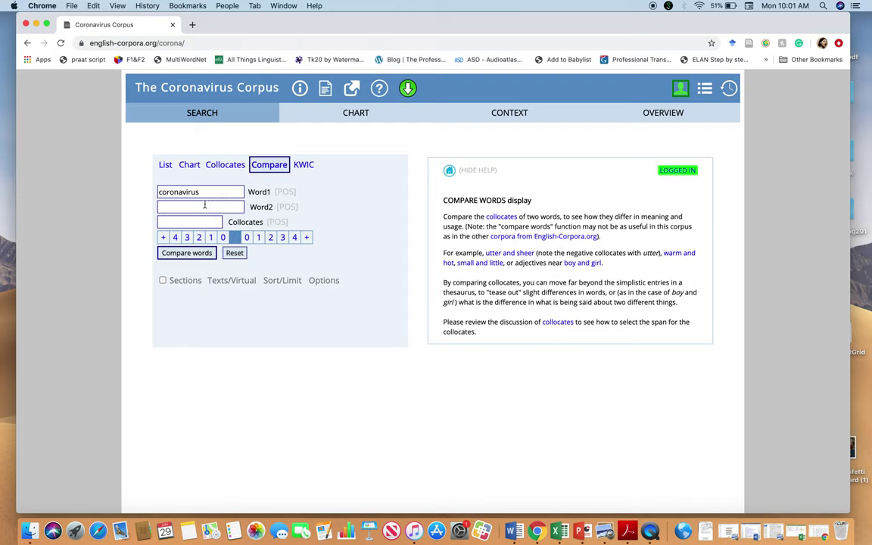
{"action": "left_click", "coordinate": [205, 205]}
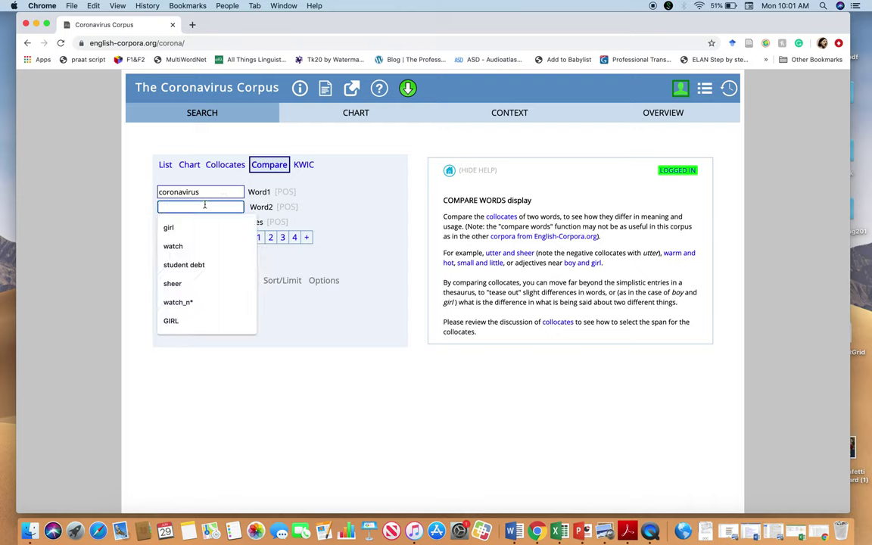
{"action": "type", "text": "co"}
{"action": "left_click", "coordinate": [199, 223]}
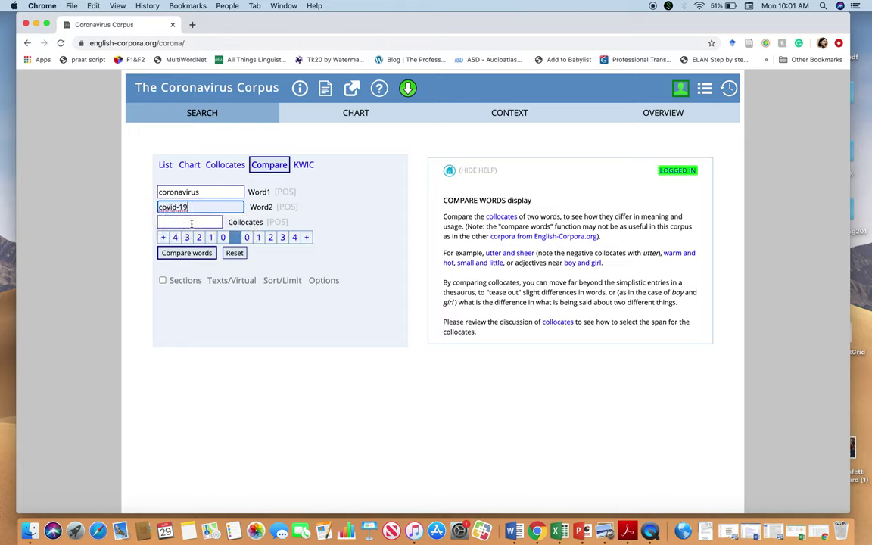
{"action": "left_click", "coordinate": [192, 223]}
{"action": "key", "text": "Down"}
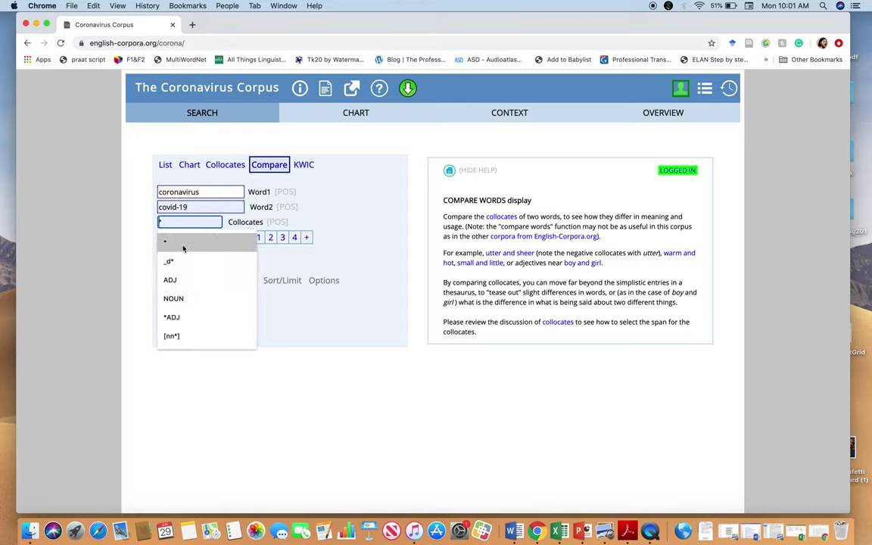
{"action": "key", "text": "Return"}
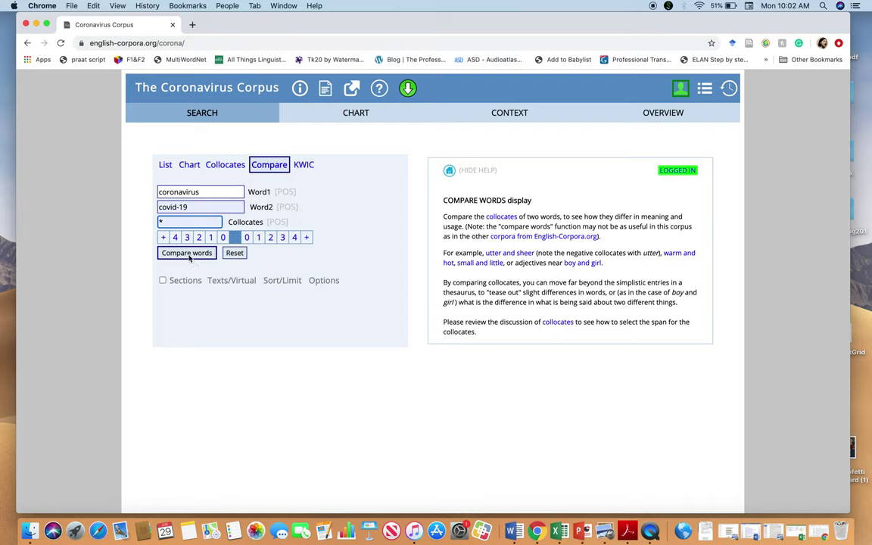
{"action": "left_click", "coordinate": [189, 255]}
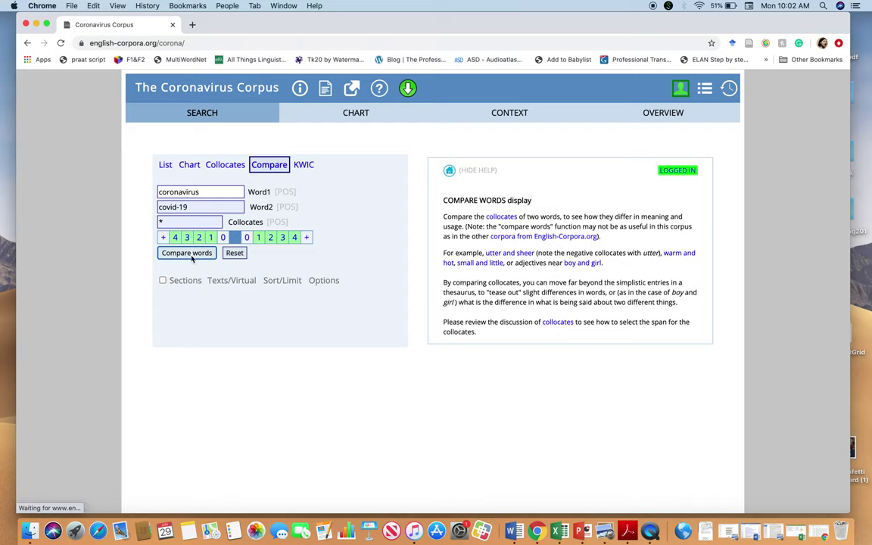
{"action": "left_click", "coordinate": [192, 259]}
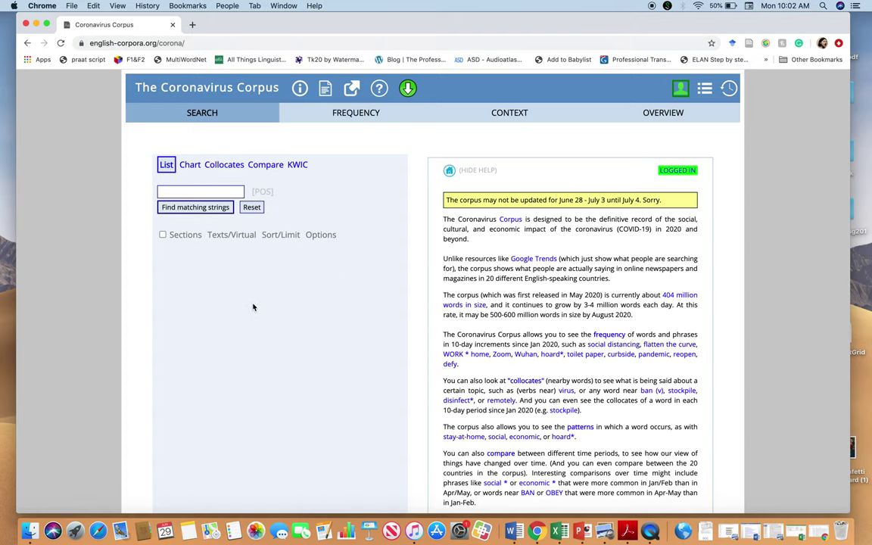
Re-enter the comparison: coronavirus as Word1, covid-19 as Word2, * as collocates, and run it
{"action": "left_click", "coordinate": [190, 165]}
{"action": "left_click", "coordinate": [267, 166]}
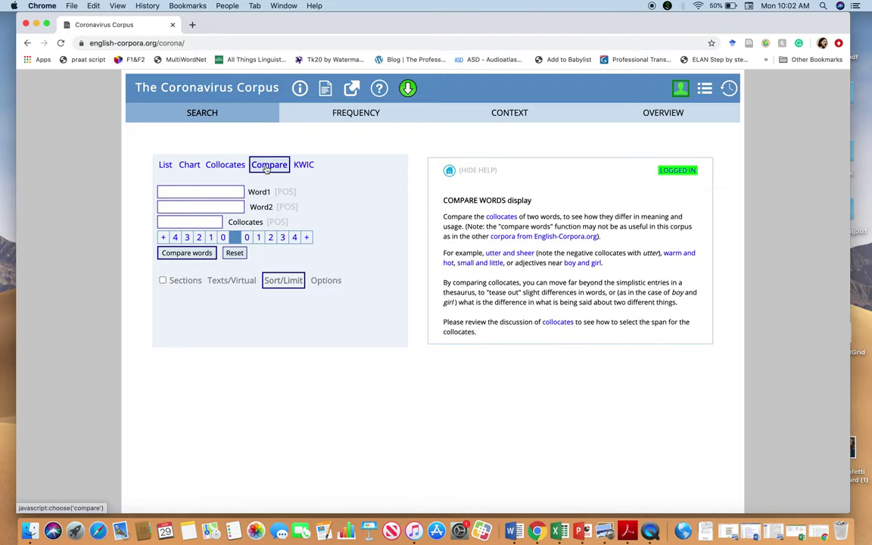
{"action": "left_click", "coordinate": [208, 192]}
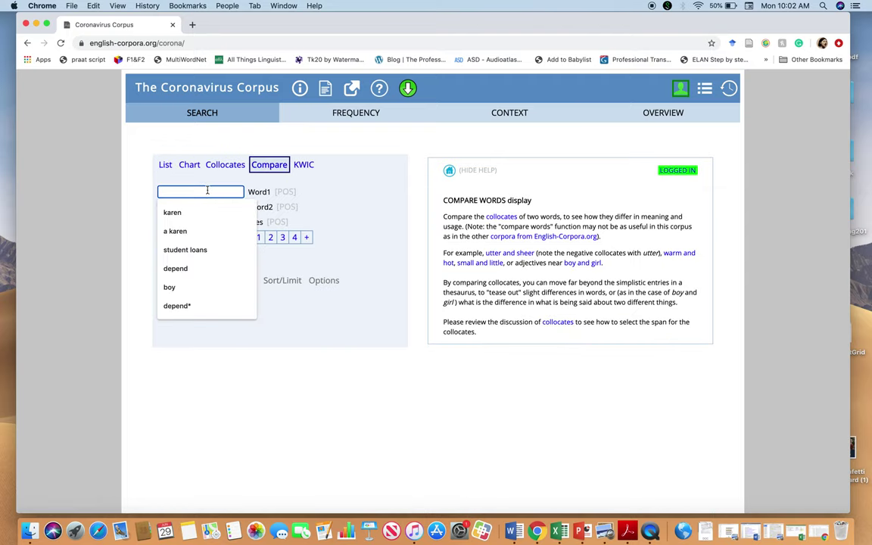
{"action": "type", "text": "cr"}
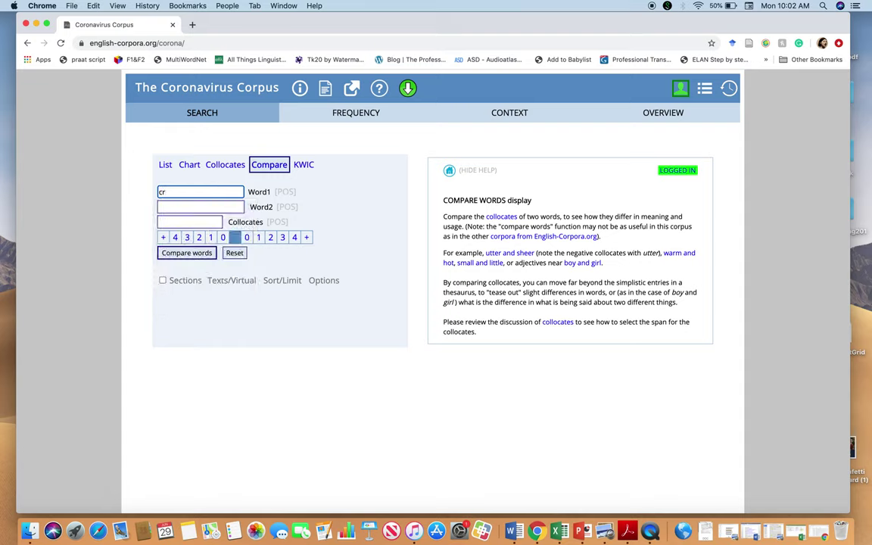
{"action": "key", "text": "BackSpace"}
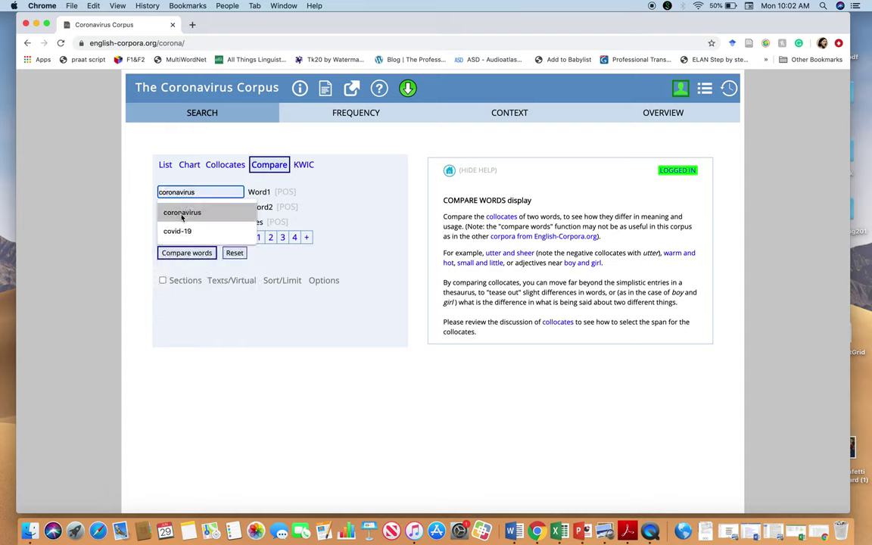
{"action": "left_click", "coordinate": [179, 213]}
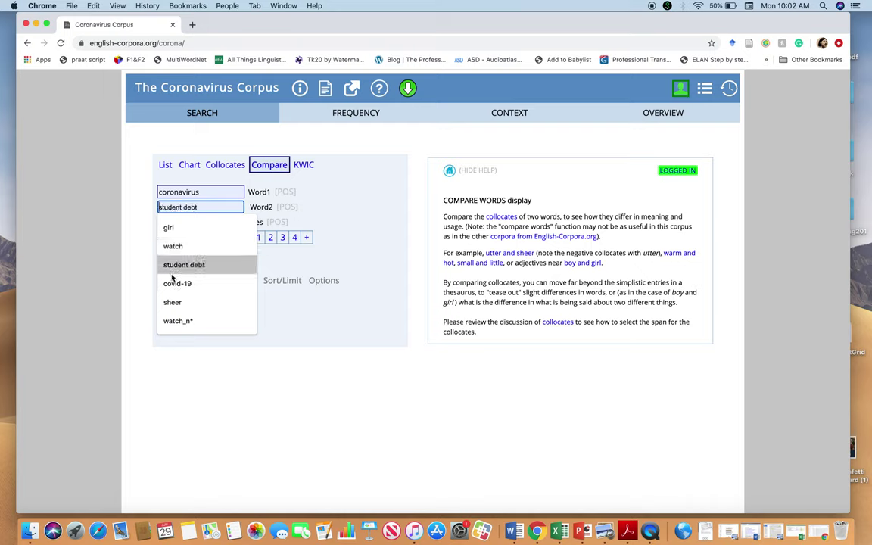
{"action": "left_click", "coordinate": [172, 282]}
{"action": "left_click", "coordinate": [195, 222]}
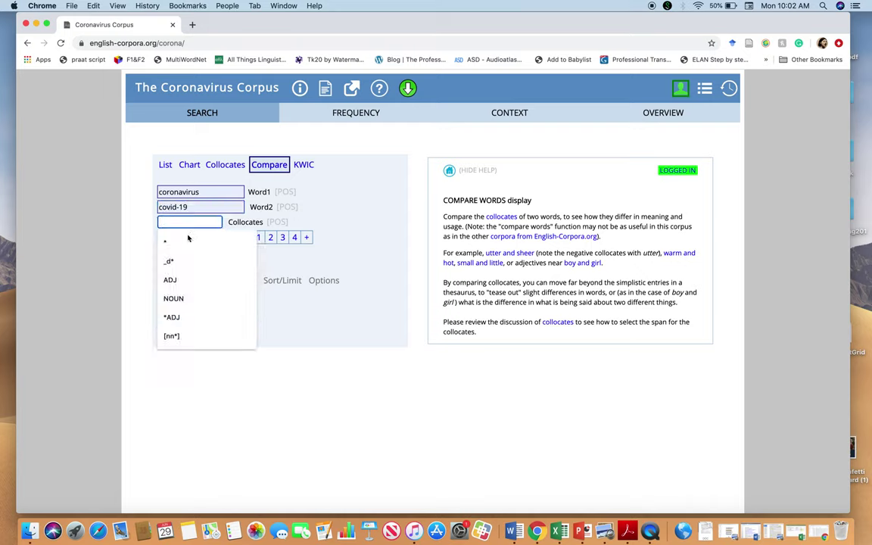
{"action": "left_click", "coordinate": [188, 239]}
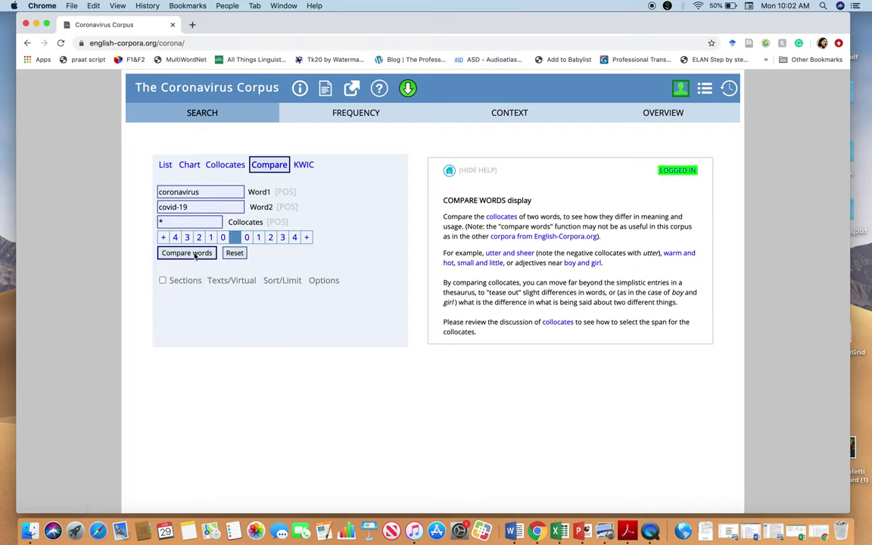
{"action": "left_click", "coordinate": [194, 255]}
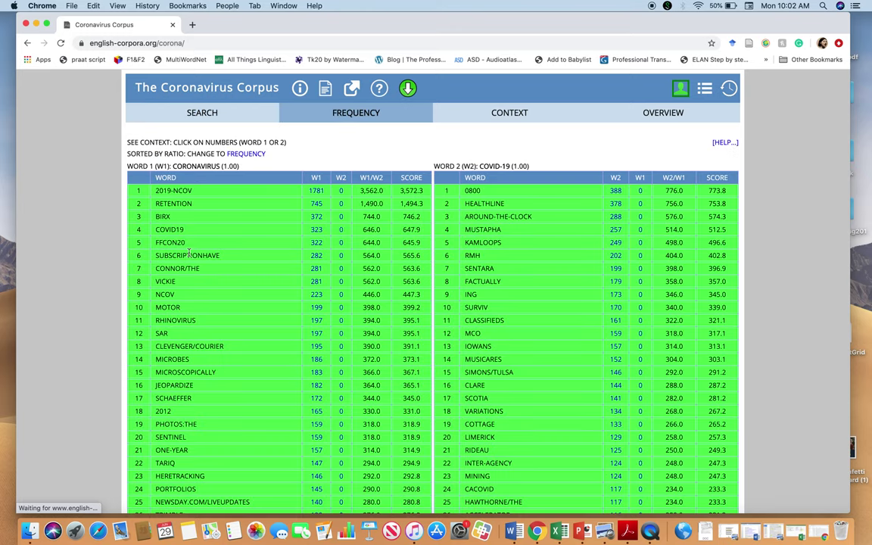
Scroll through the coronavirus and COVID-19 collocate tables, led by 2019-NCOV and 0800
{"action": "scroll", "coordinate": [128, 316], "scroll_direction": "down", "scroll_amount": 1}
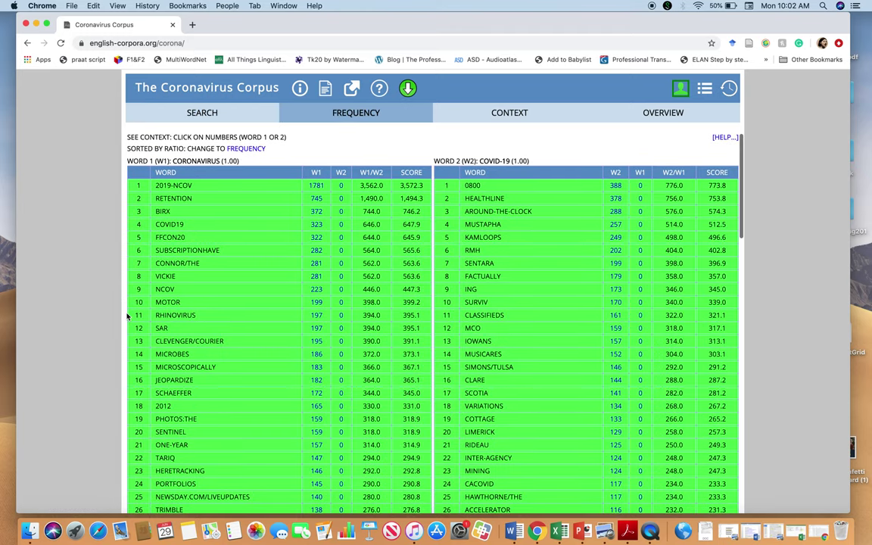
{"action": "scroll", "coordinate": [128, 316], "scroll_direction": "down", "scroll_amount": 2}
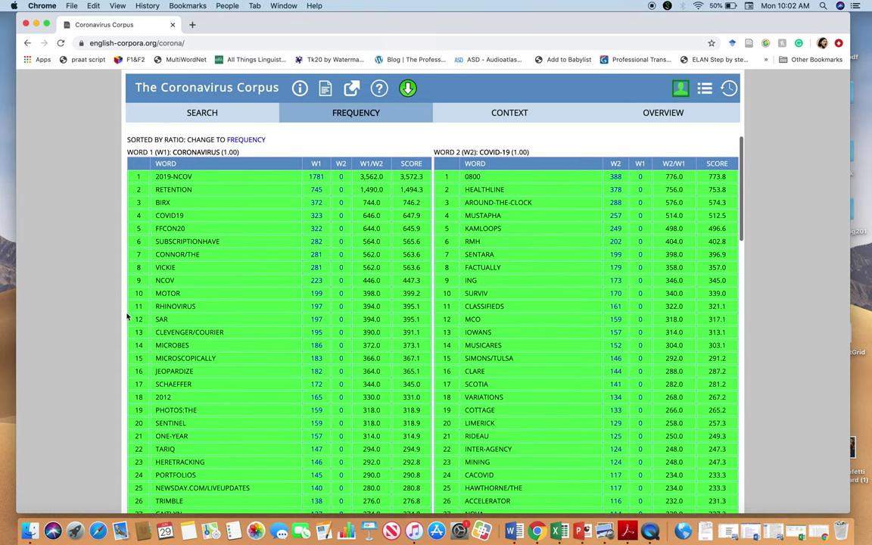
{"action": "scroll", "coordinate": [128, 316], "scroll_direction": "down", "scroll_amount": 1}
{"action": "scroll", "coordinate": [128, 317], "scroll_direction": "down", "scroll_amount": 1}
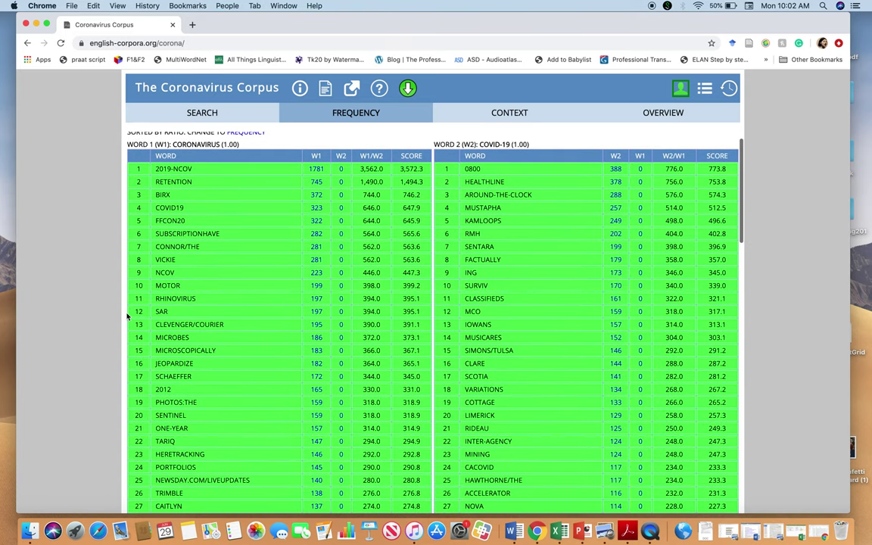
{"action": "scroll", "coordinate": [128, 316], "scroll_direction": "up", "scroll_amount": 3}
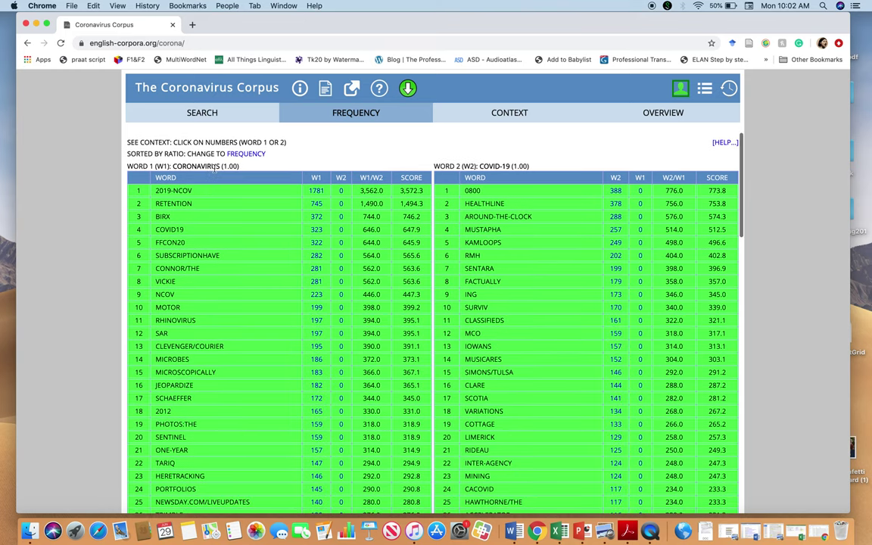
{"action": "scroll", "coordinate": [244, 204], "scroll_direction": "up", "scroll_amount": 2}
{"action": "scroll", "coordinate": [244, 205], "scroll_direction": "up", "scroll_amount": 1}
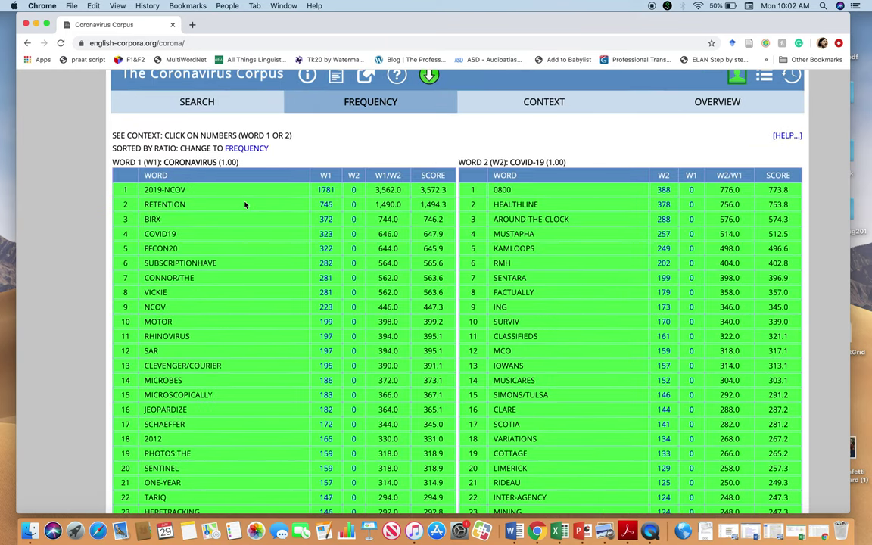
{"action": "scroll", "coordinate": [245, 205], "scroll_direction": "up", "scroll_amount": 1}
{"action": "scroll", "coordinate": [237, 165], "scroll_direction": "up", "scroll_amount": 1}
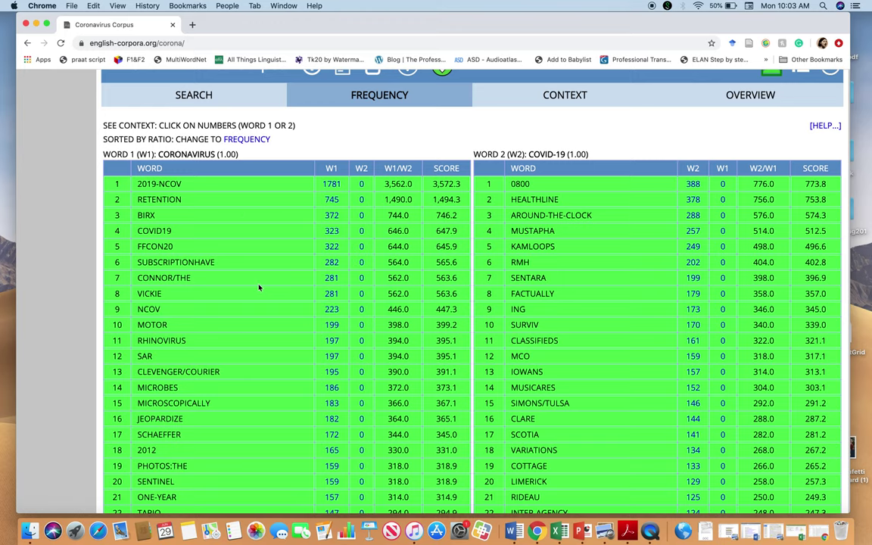
{"action": "scroll", "coordinate": [258, 287], "scroll_direction": "down", "scroll_amount": 3}
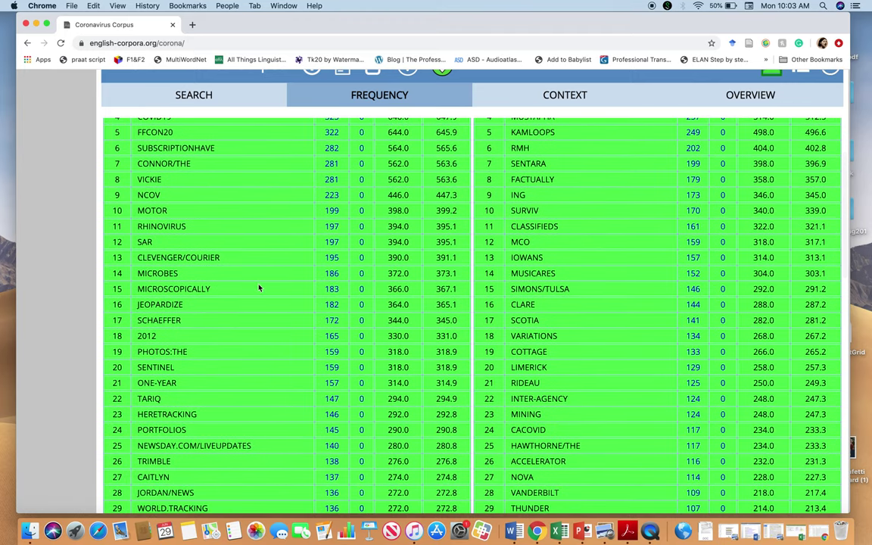
{"action": "scroll", "coordinate": [258, 288], "scroll_direction": "down", "scroll_amount": 1}
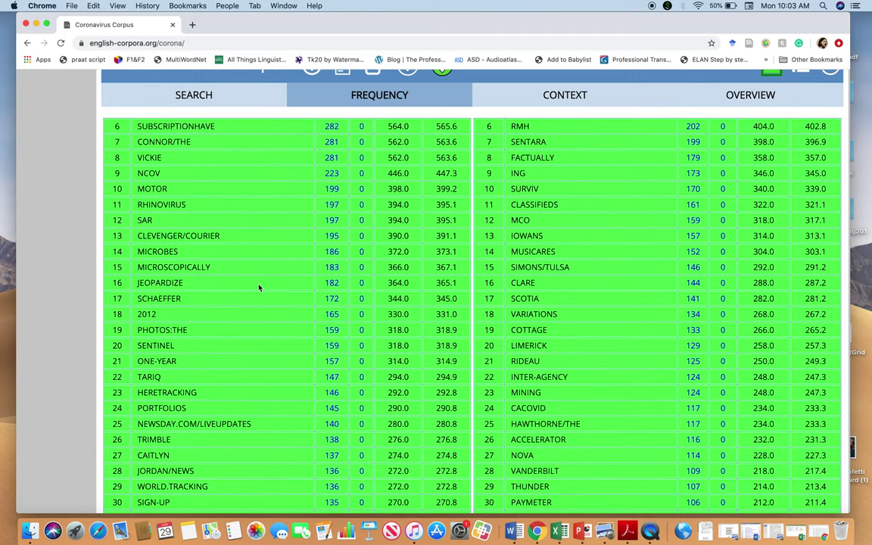
{"action": "scroll", "coordinate": [259, 287], "scroll_direction": "up", "scroll_amount": 5}
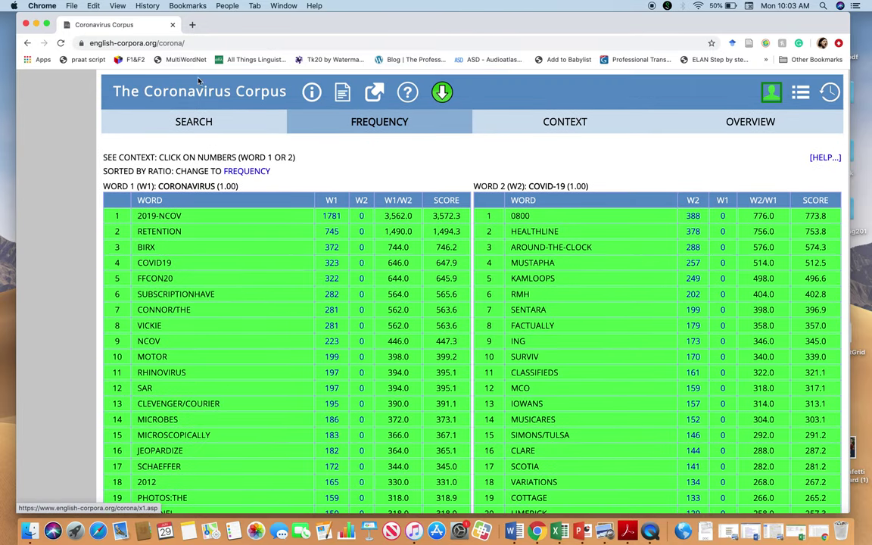
Trim the web address to english-corpora.org to show the home page corpus list
{"action": "left_click", "coordinate": [211, 43]}
{"action": "left_click", "coordinate": [211, 43]}
{"action": "key", "text": "BackSpace"}
{"action": "key", "text": "BackSpace"}
{"action": "key", "text": "BackSpace"}
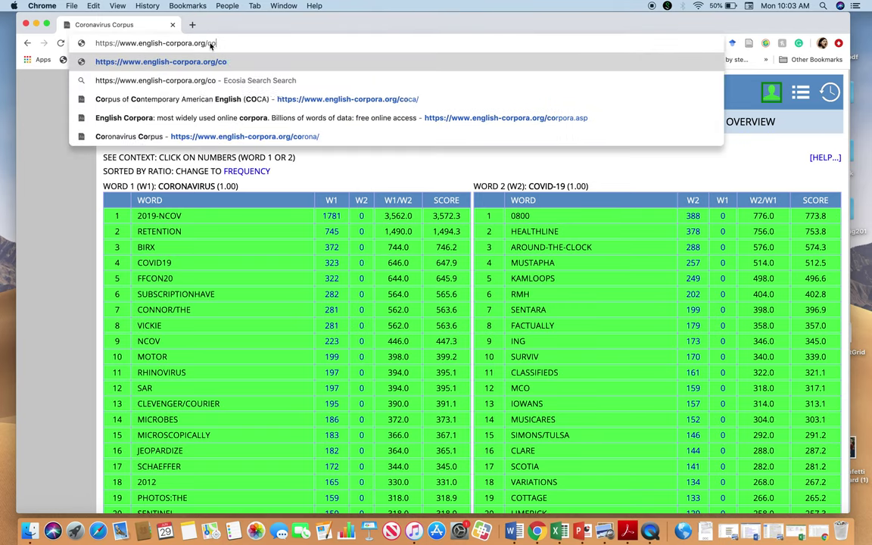
{"action": "key", "text": "BackSpace"}
{"action": "key", "text": "BackSpace"}
{"action": "key", "text": "Return"}
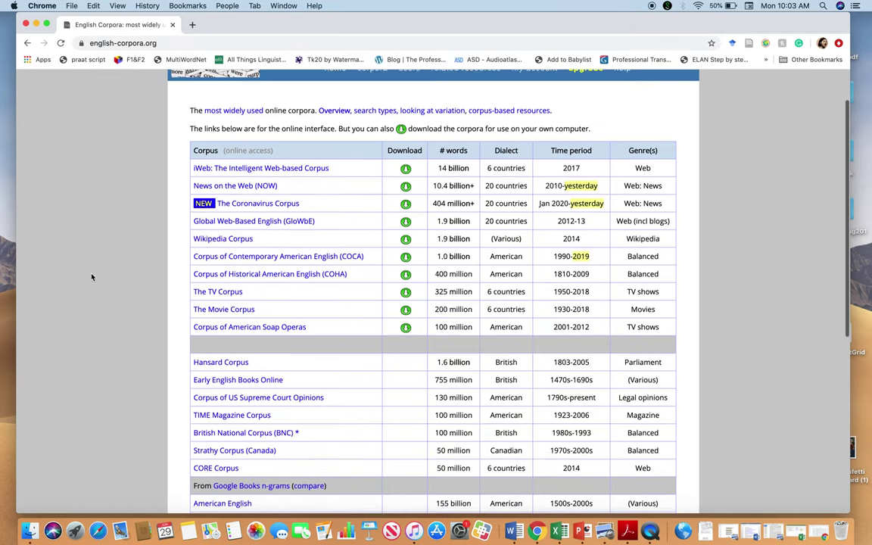